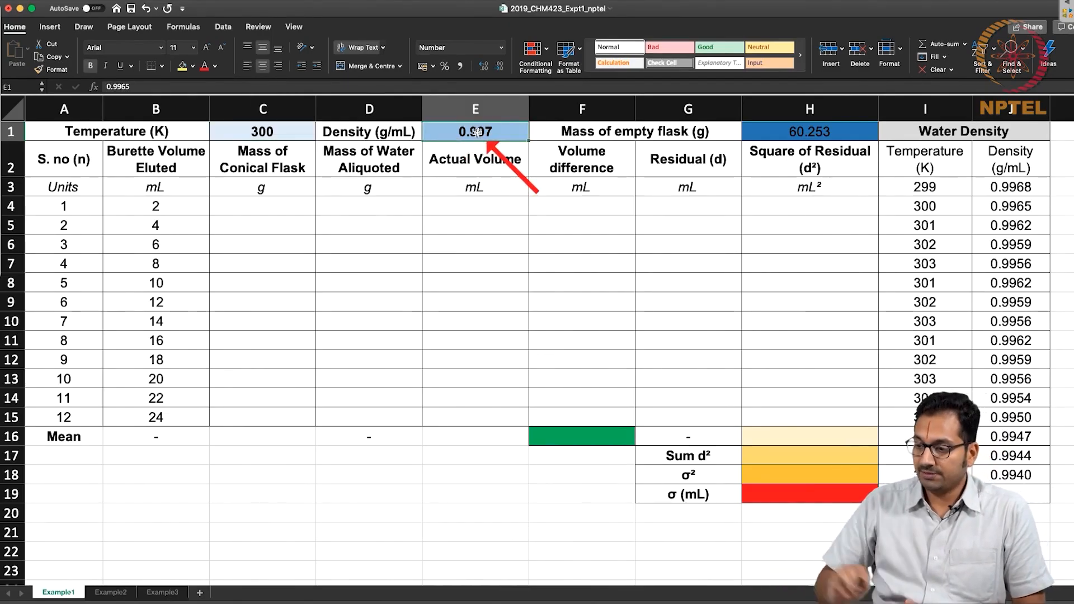
# Format the water density in E1 to show four decimal places.
pyautogui.moveTo(930, 208); pyautogui.dragTo(1025, 197)
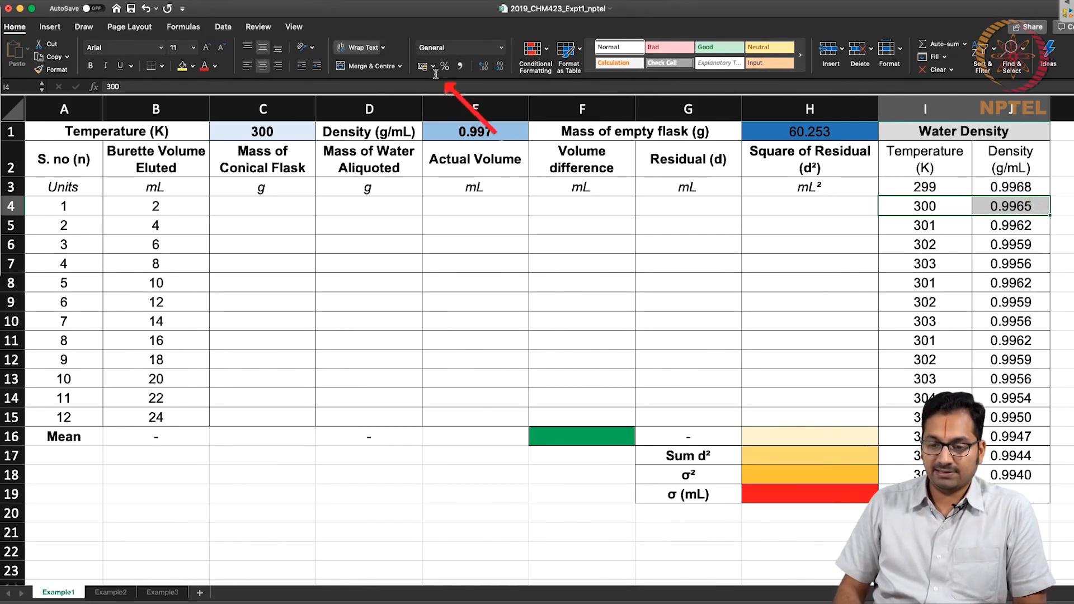
pyautogui.click(468, 128)
pyautogui.rightClick(465, 125)
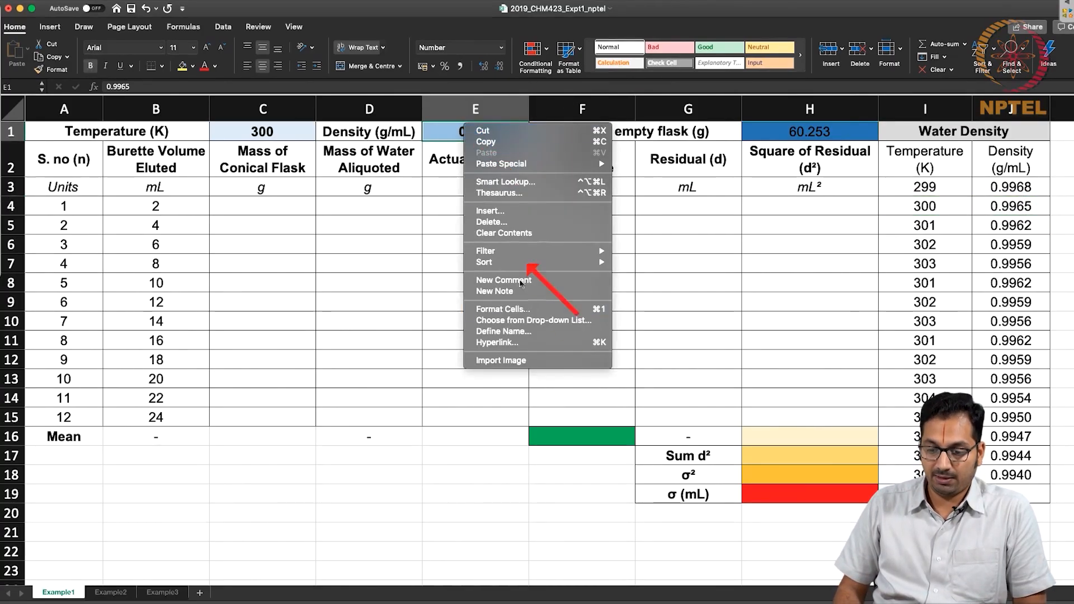
pyautogui.click(523, 310)
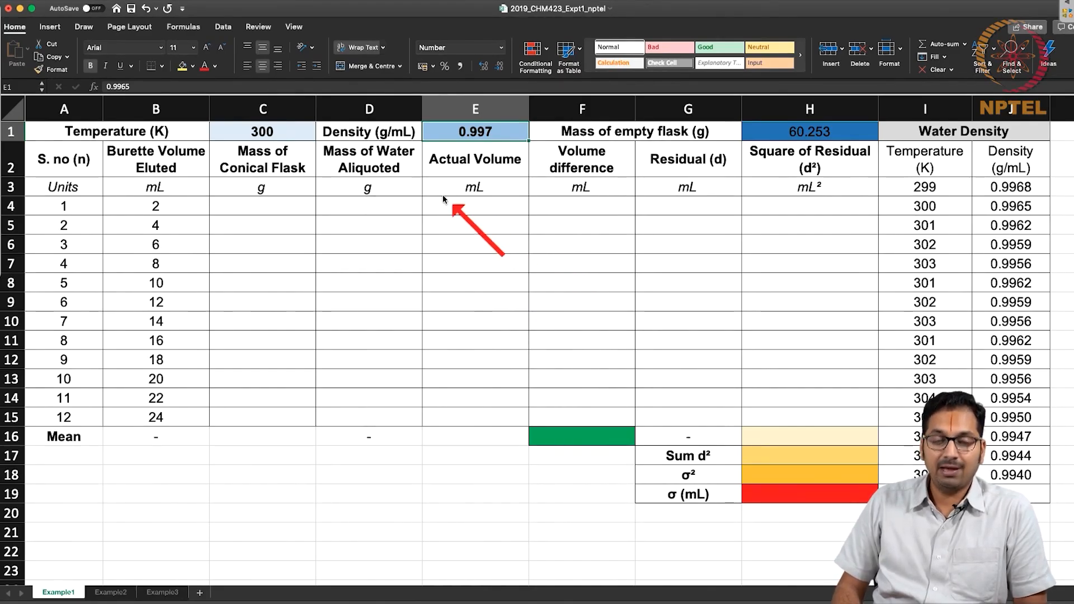
pyautogui.click(571, 174)
pyautogui.click(723, 413)
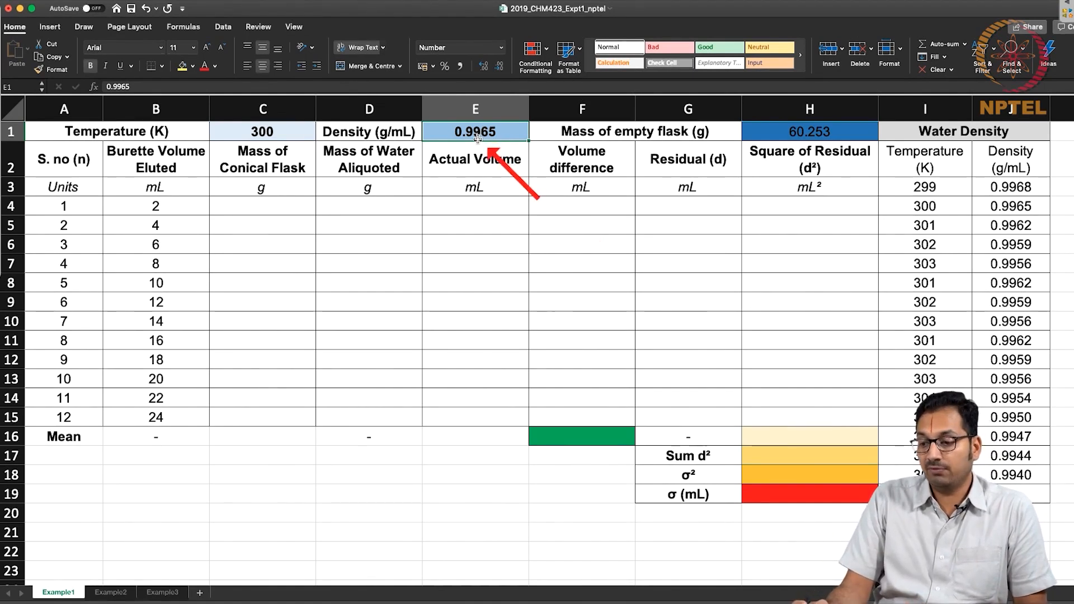
# Paste the conical flask masses into the Mass of Conical Flask column, starting at C4.
pyautogui.click(832, 131)
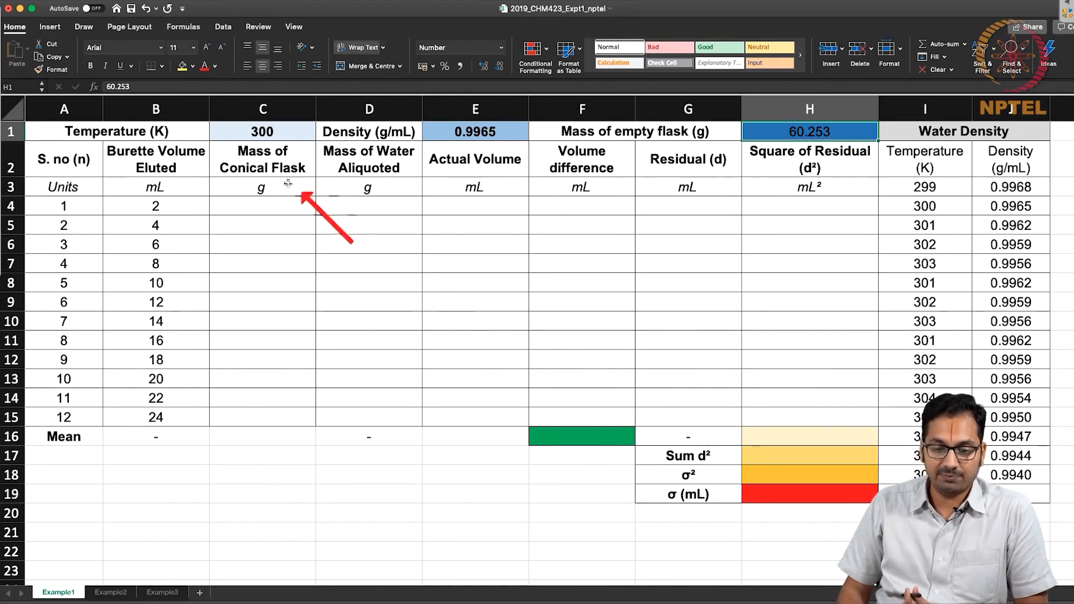
pyautogui.click(264, 207)
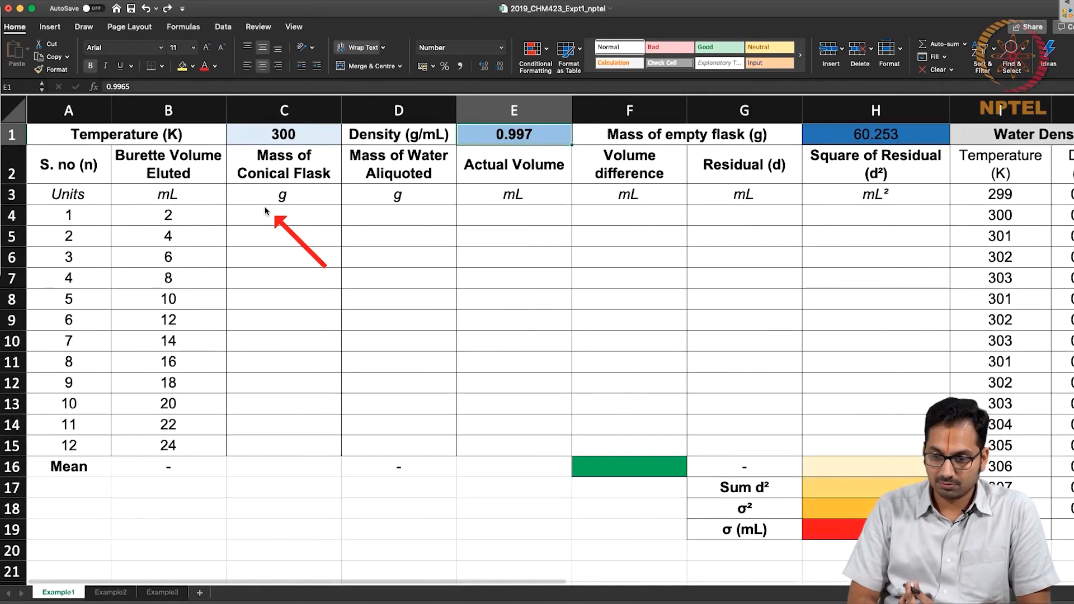
pyautogui.write('62.2703 64.2301 66.2799 68.3806 70.3650 72.2882 74.1788 76.1362 78.1286 80.1836 82.2244 84.2812 -')
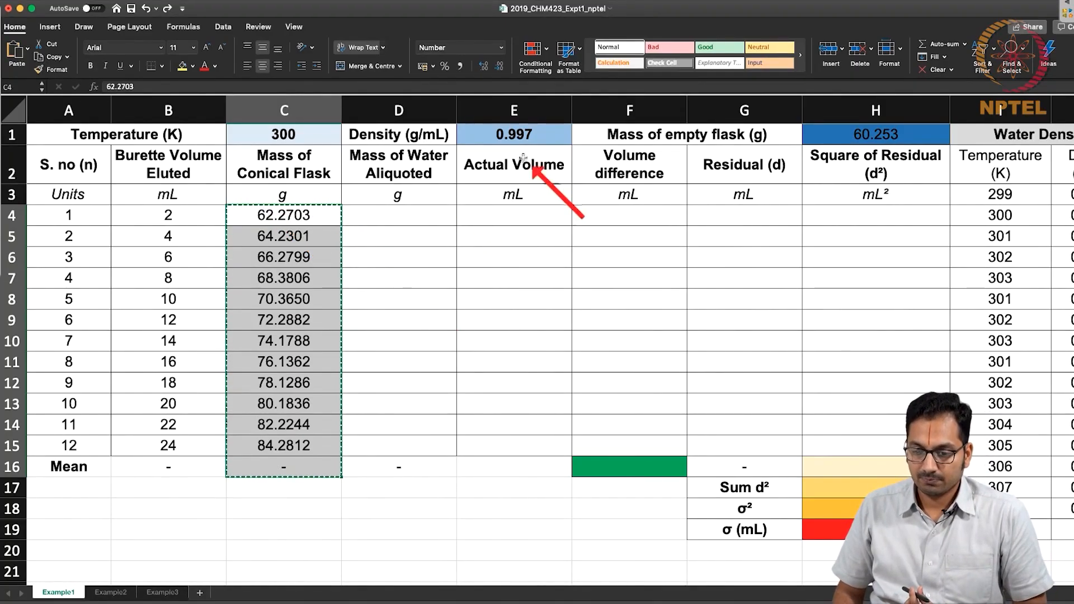
# Set the number format of the density cell E1 to four decimal places.
pyautogui.click(536, 140)
pyautogui.rightClick(530, 142)
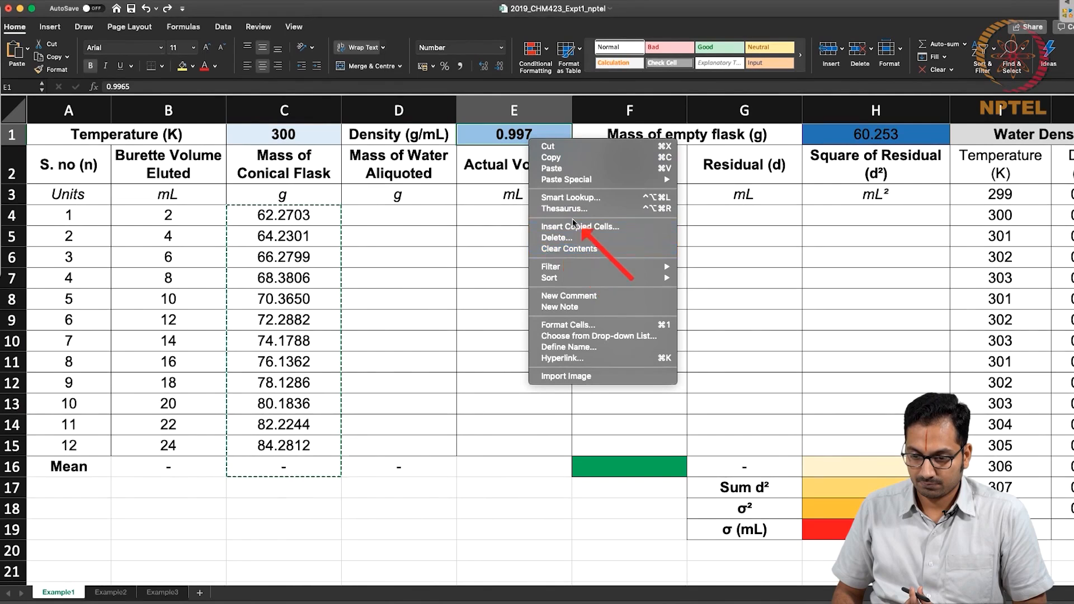
pyautogui.click(575, 327)
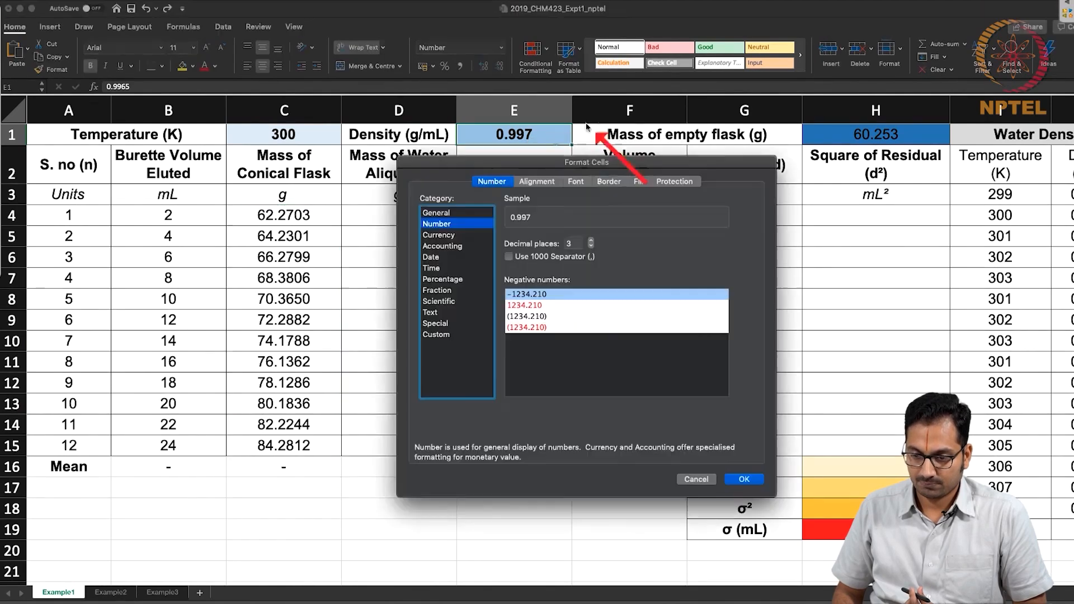
pyautogui.click(591, 240)
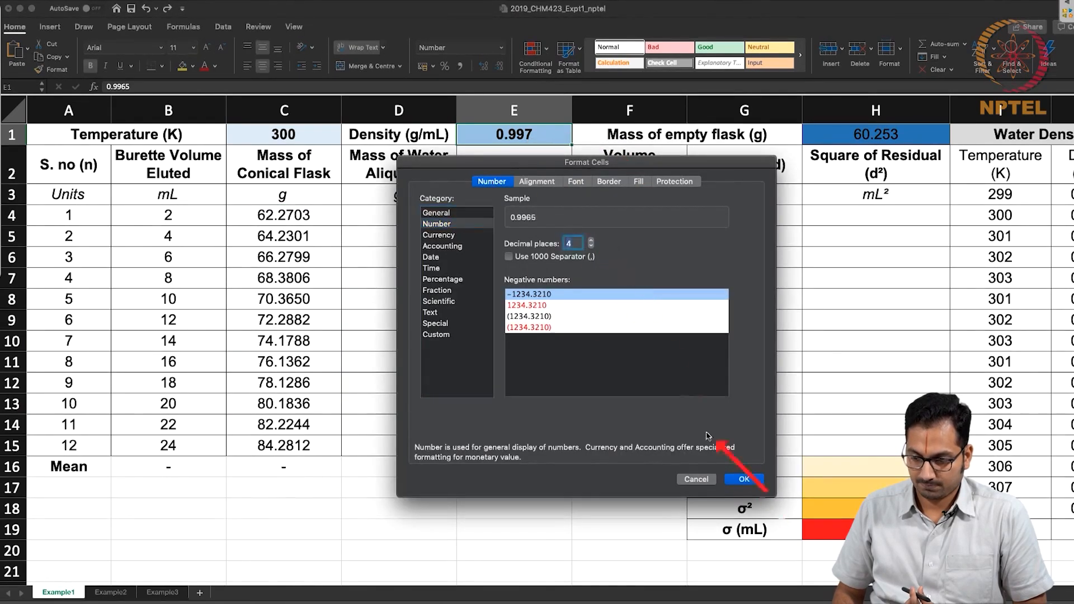
pyautogui.click(737, 478)
# Review the empty flask mass, the eluted burette volumes, the serial numbers and the conical flask masses.
pyautogui.scroll(-3, 489, 397)
pyautogui.scroll(-2, 490, 398)
pyautogui.scroll(2, 489, 398)
pyautogui.hscroll(1, 490, 397)
pyautogui.hscroll(-1, 490, 398)
pyautogui.moveTo(135, 174); pyautogui.dragTo(135, 256)
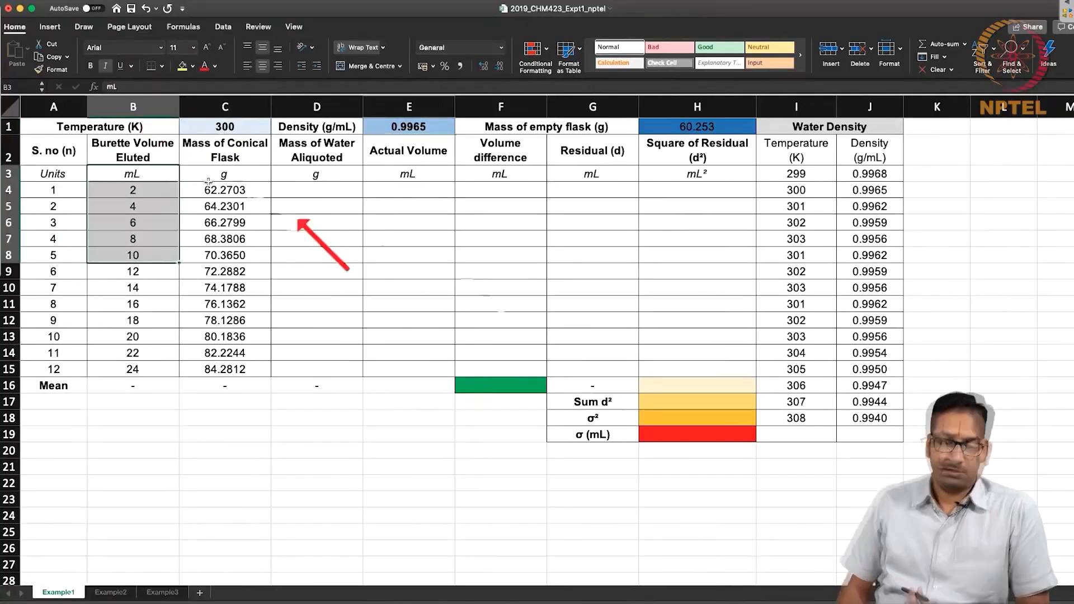
pyautogui.click(701, 128)
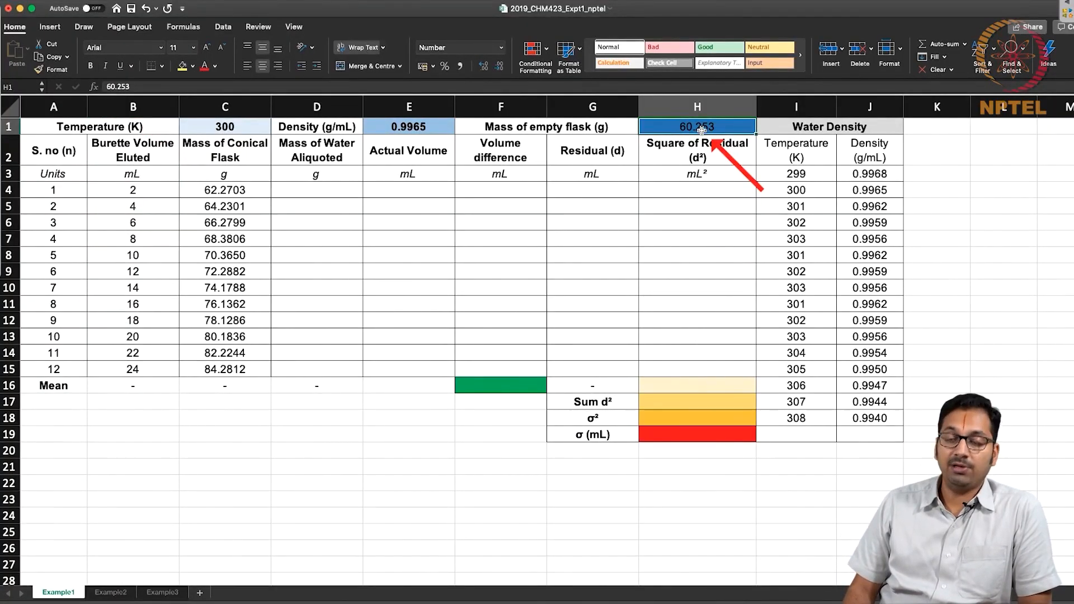
pyautogui.moveTo(147, 190); pyautogui.dragTo(119, 353)
pyautogui.moveTo(83, 194); pyautogui.dragTo(26, 365)
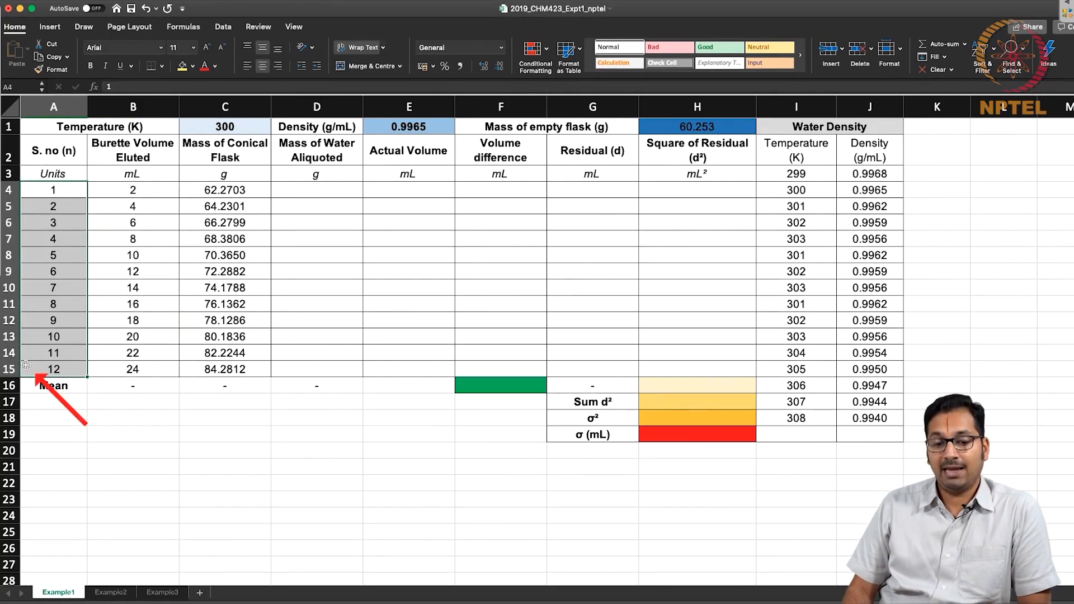
pyautogui.moveTo(226, 190); pyautogui.dragTo(217, 361)
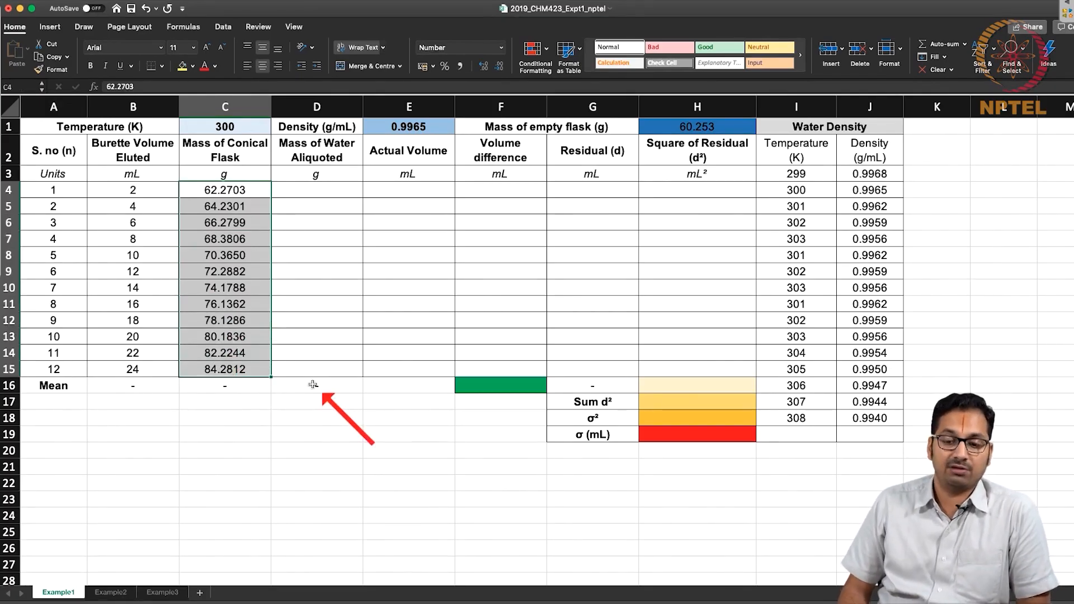
pyautogui.click(263, 191)
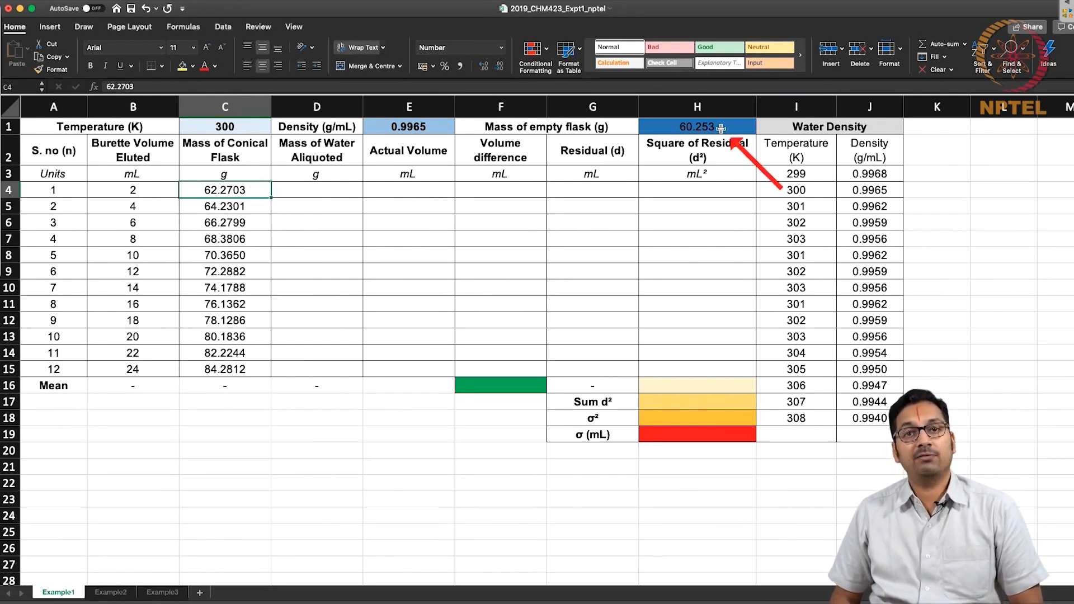
# Calculate the first mass of water aliquoted in D4 with the formula =C4-H1.
pyautogui.click(342, 184)
pyautogui.doubleClick(342, 185)
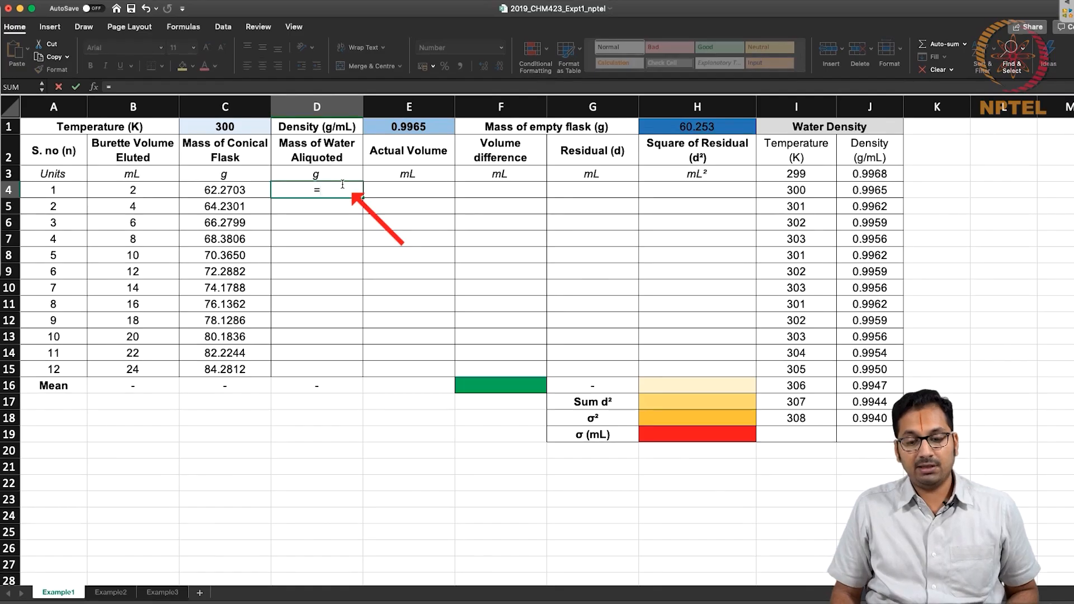
pyautogui.click(258, 193)
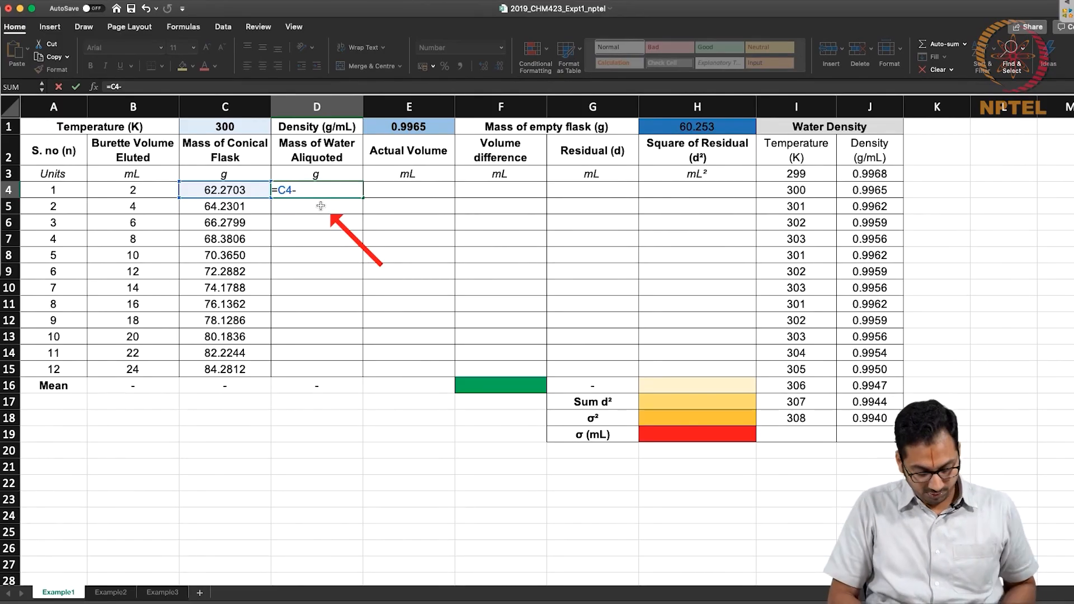
pyautogui.write('H1')
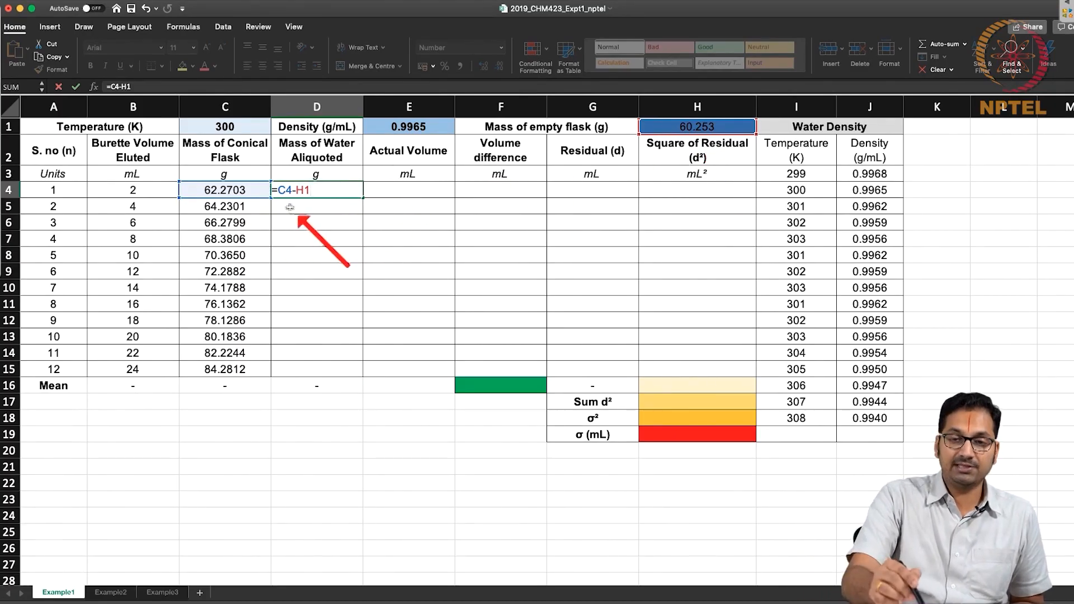
pyautogui.press('Return')
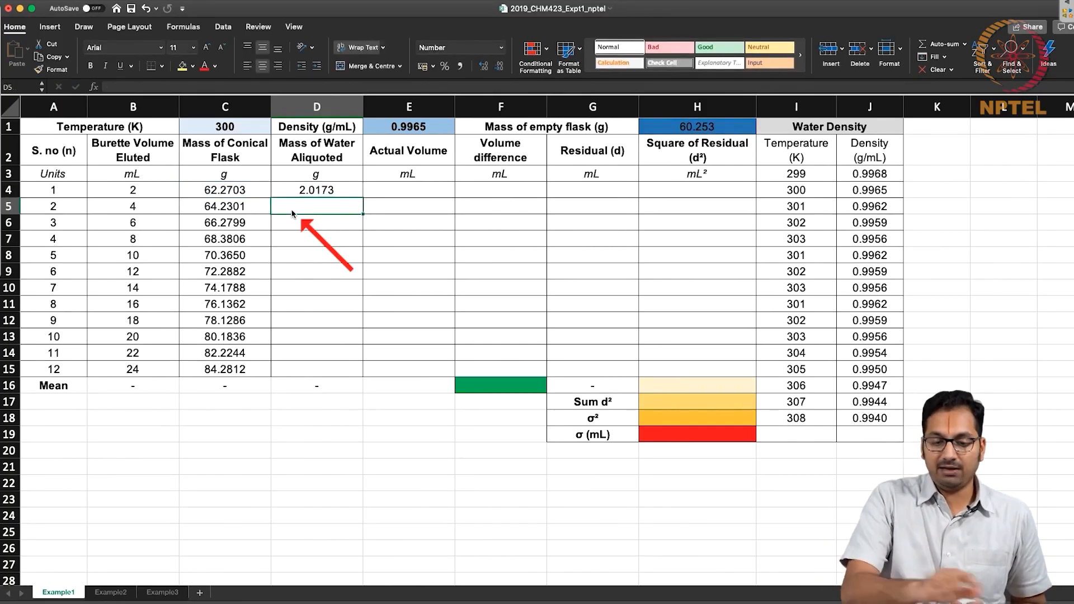
pyautogui.click(234, 192)
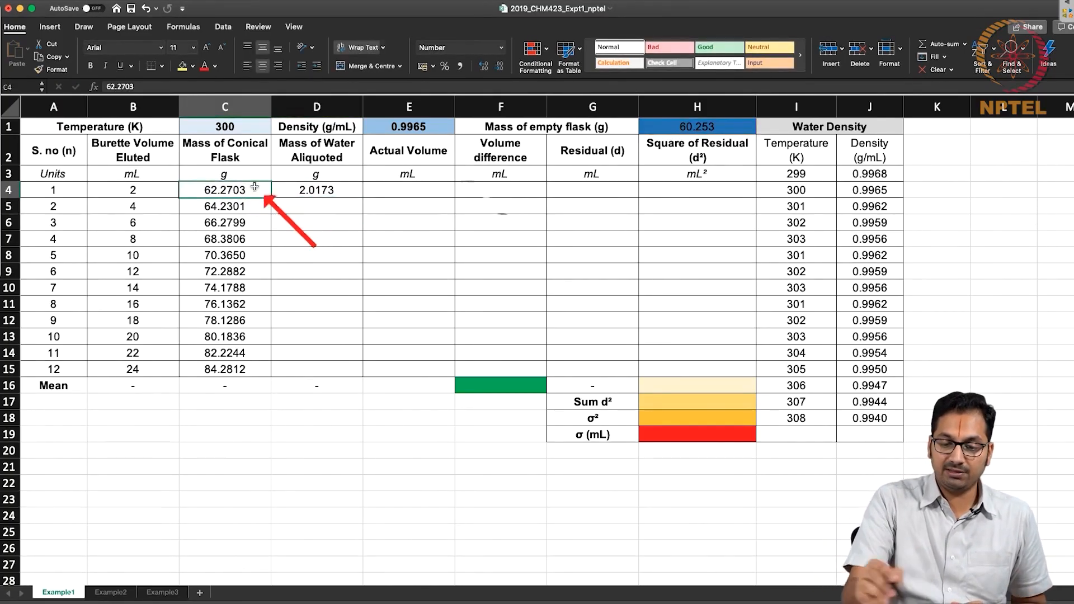
pyautogui.click(704, 128)
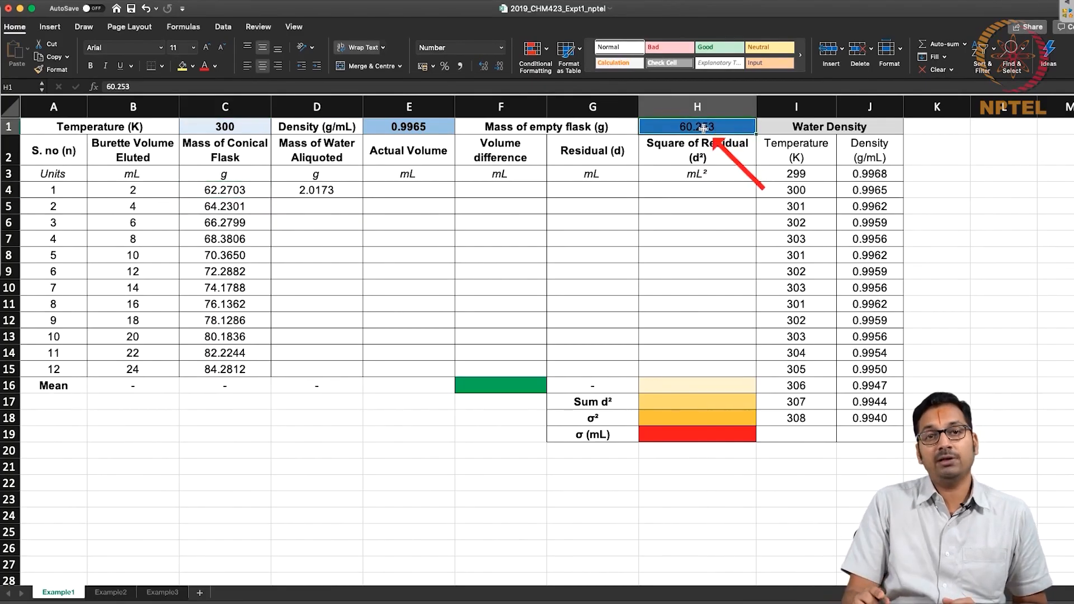
pyautogui.click(330, 186)
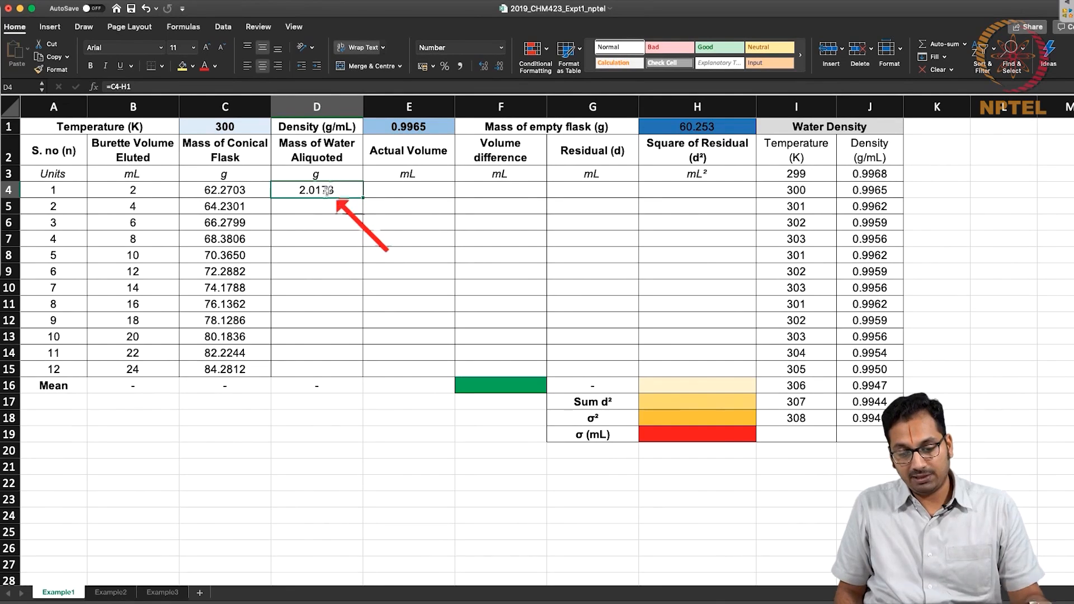
# Calculate the masses of water in D5 and D6 by subtracting the empty flask mass in H1 from C5 and C6.
pyautogui.doubleClick(322, 205)
pyautogui.write('=')
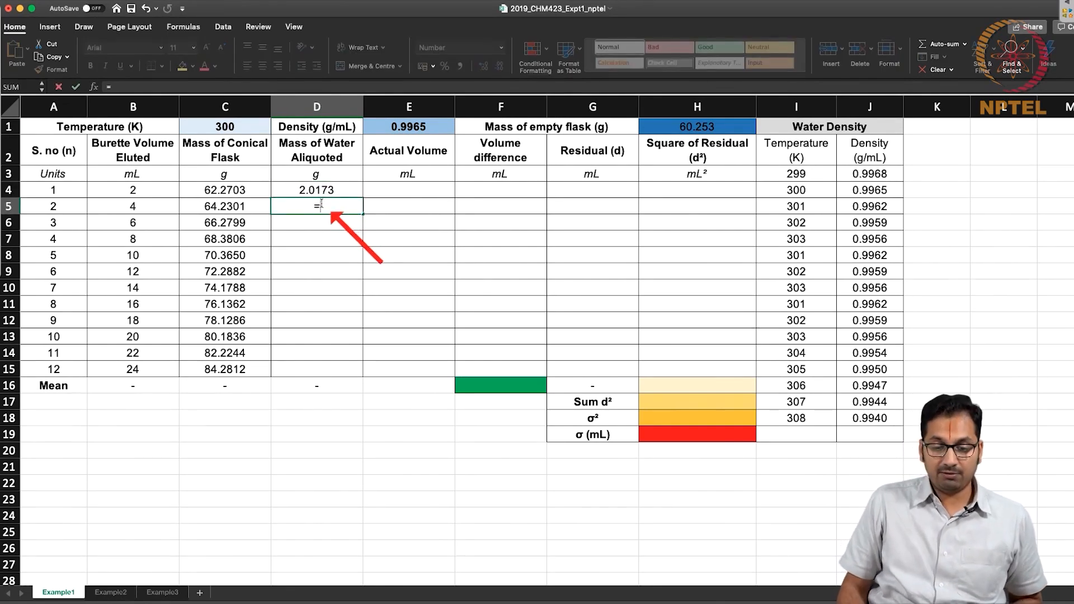
pyautogui.click(241, 205)
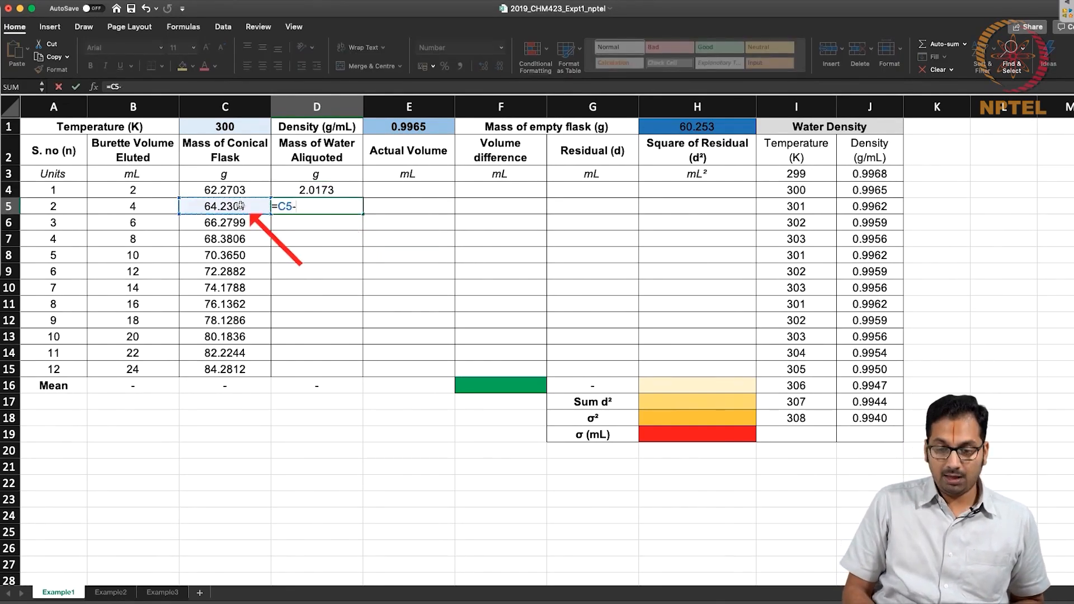
pyautogui.click(698, 128)
pyautogui.press('Return')
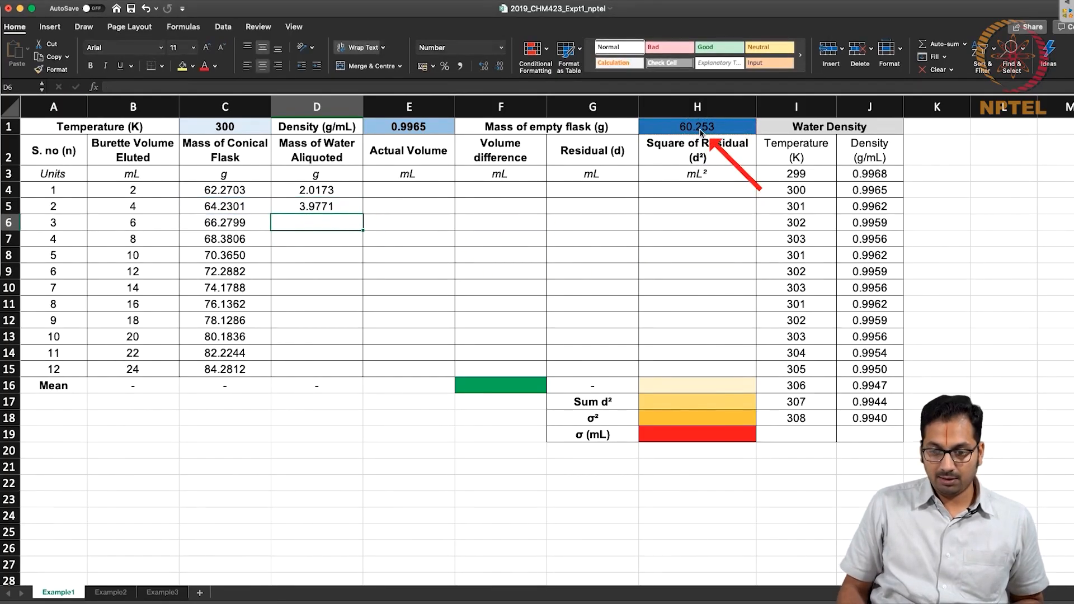
pyautogui.click(253, 223)
pyautogui.write('-')
pyautogui.click(694, 129)
pyautogui.press('Return')
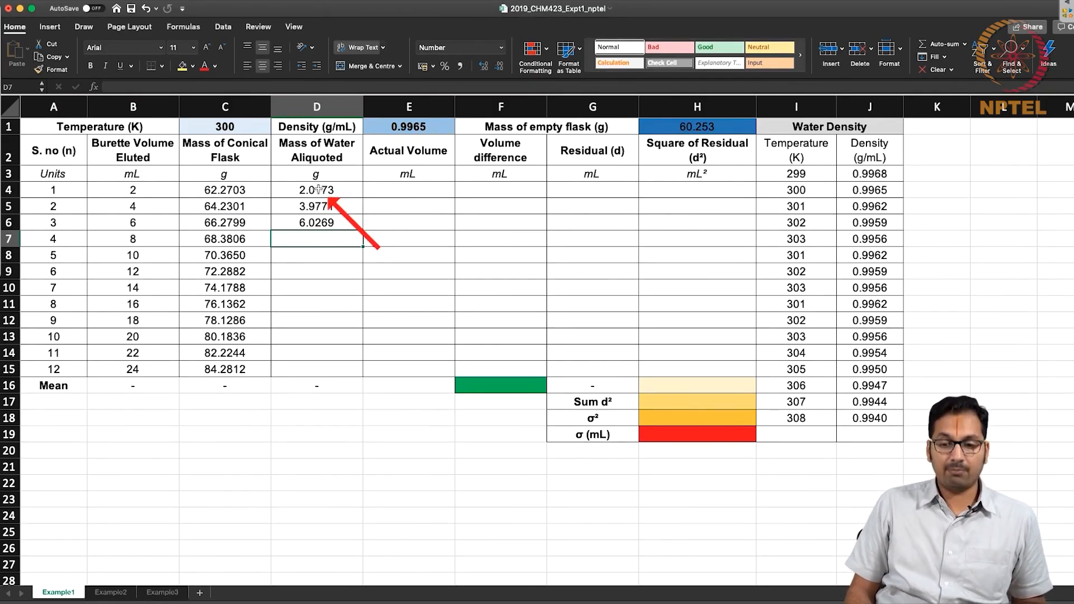
# Replace the formula in D4 with =C4-$H$1 so the empty flask mass is an absolute reference.
pyautogui.click(317, 189)
pyautogui.write('=C4')
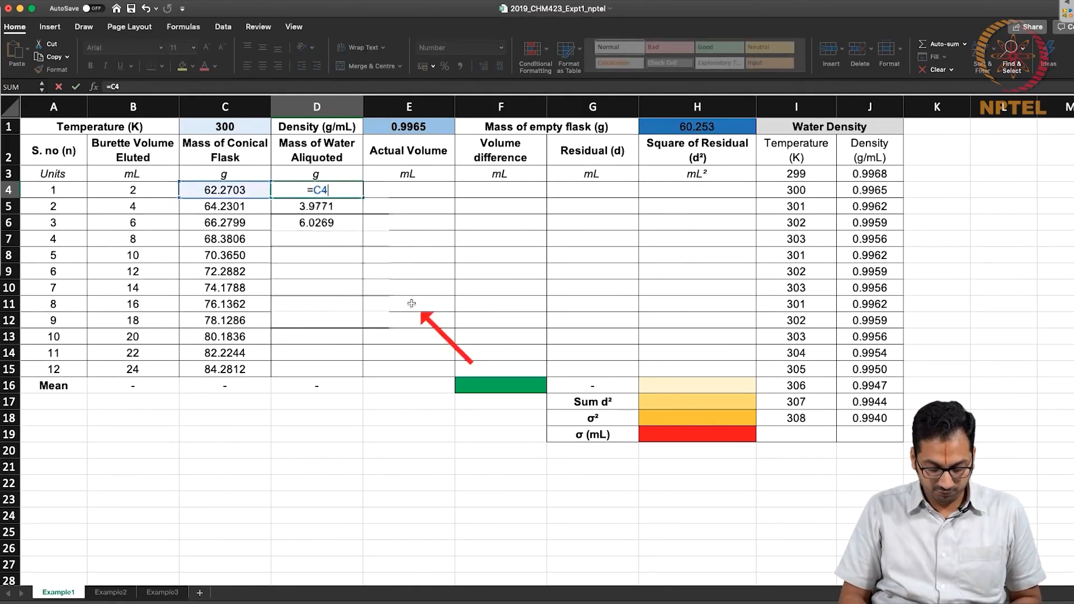
pyautogui.write('-$H$1')
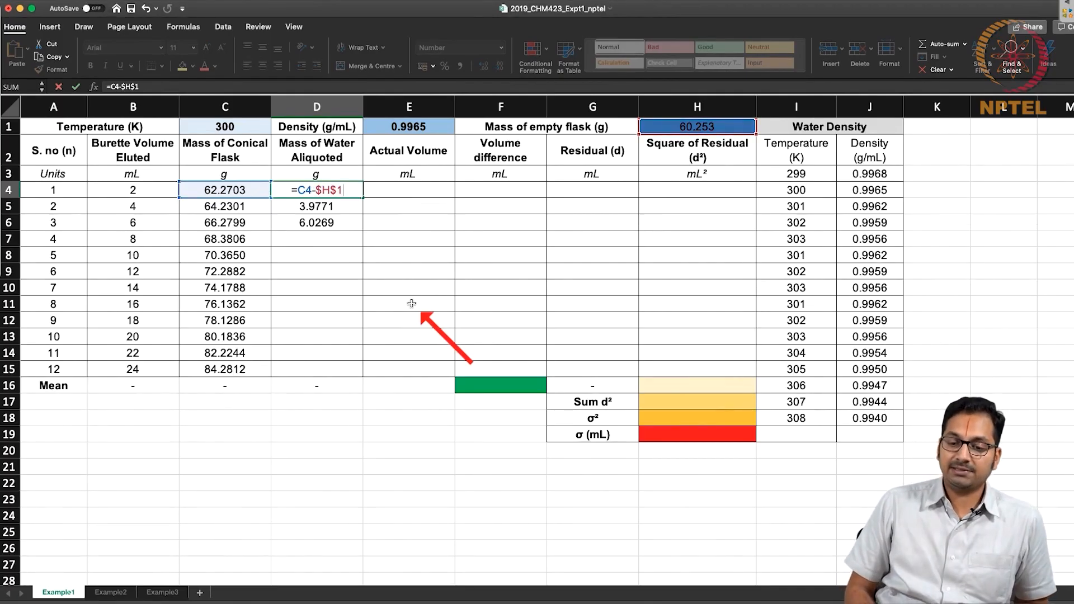
pyautogui.press('Return')
# Copy the D4 formula down the Mass of Water Aliquoted column through D14.
pyautogui.press('Up')
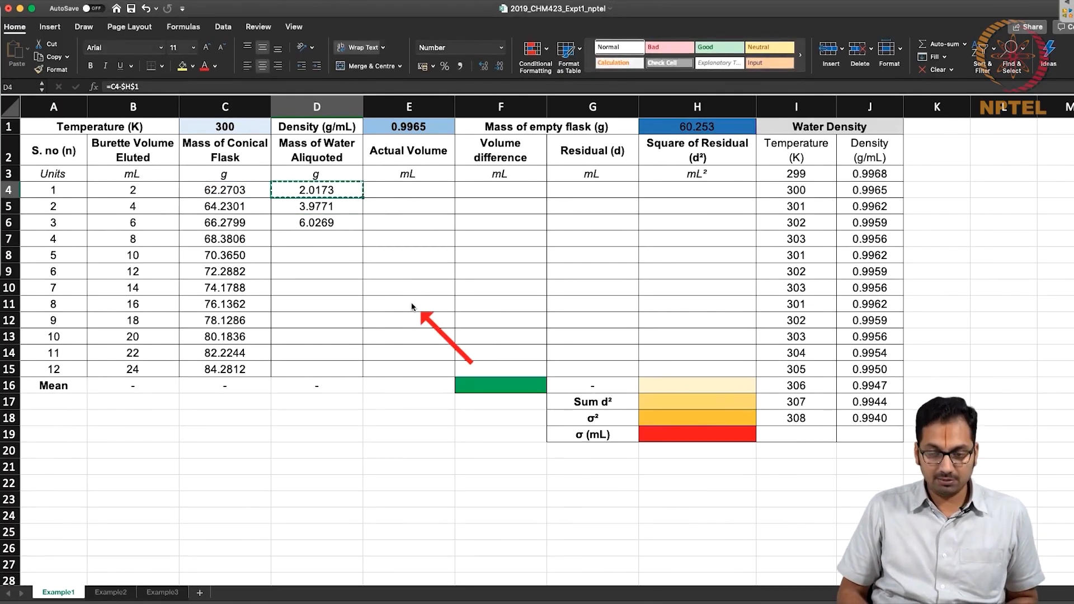
pyautogui.hotkey('shift', 'Down')
pyautogui.hotkey('shift', 'Down')
pyautogui.hotkey('shift', 'Down')
pyautogui.hotkey('shift', 'Down')
pyautogui.hotkey('shift', 'Down')
pyautogui.hotkey('shift', 'Down')
pyautogui.hotkey('shift', 'Down')
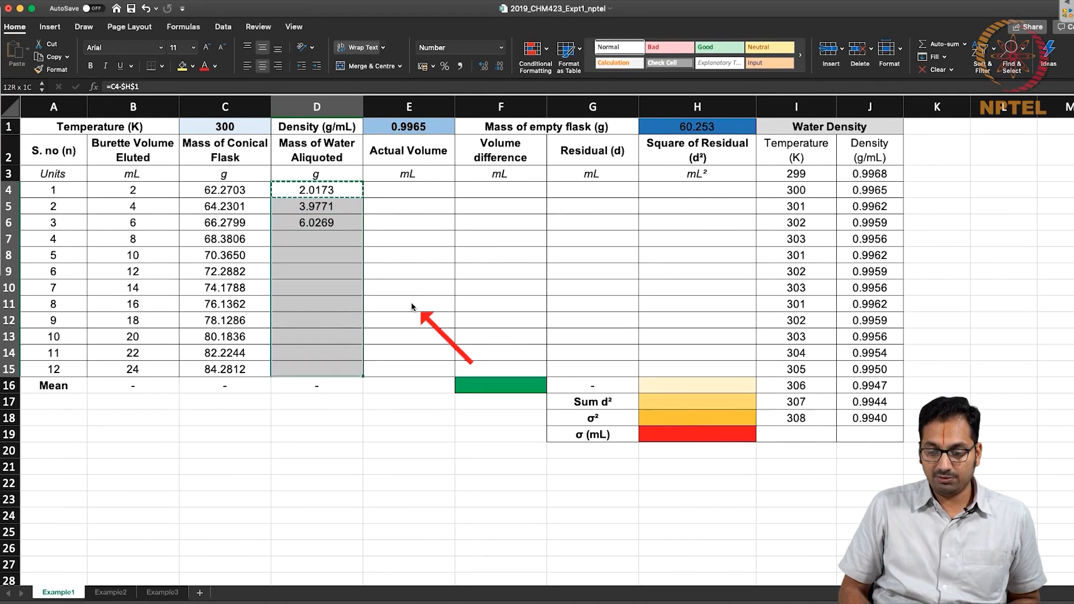
pyautogui.hotkey('shift', 'Up')
pyautogui.press('super+v')
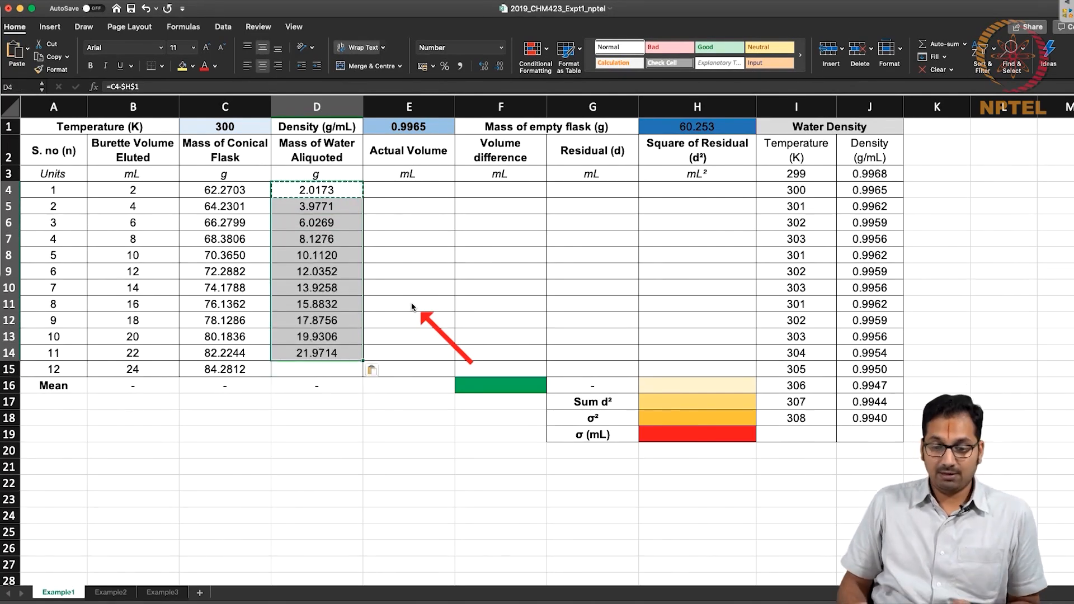
# Check the cell references of the copied formula in D5 against the original in D4.
pyautogui.doubleClick(339, 205)
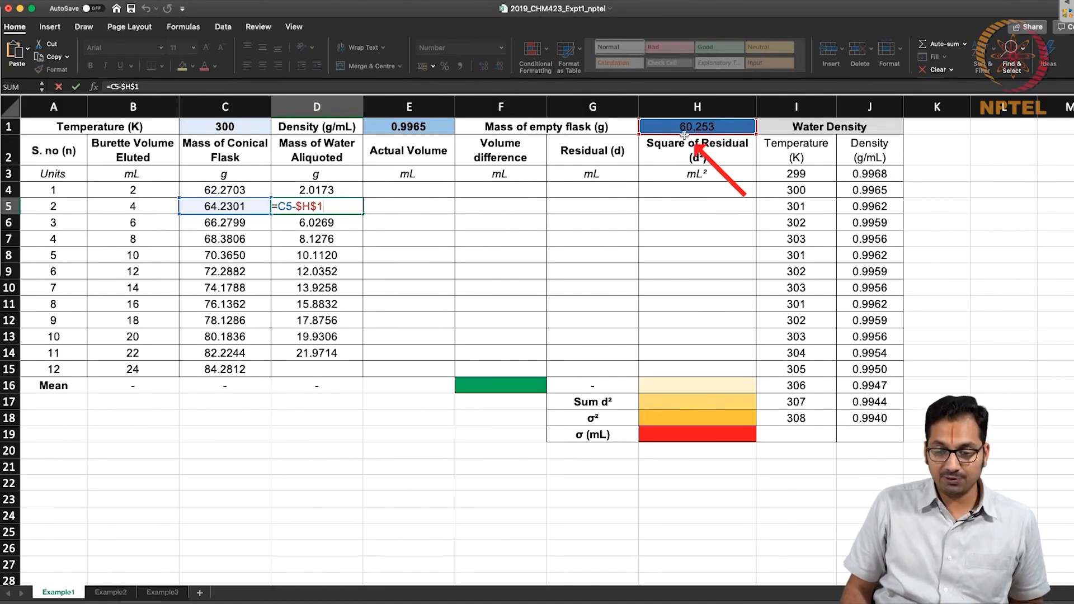
pyautogui.press('Return')
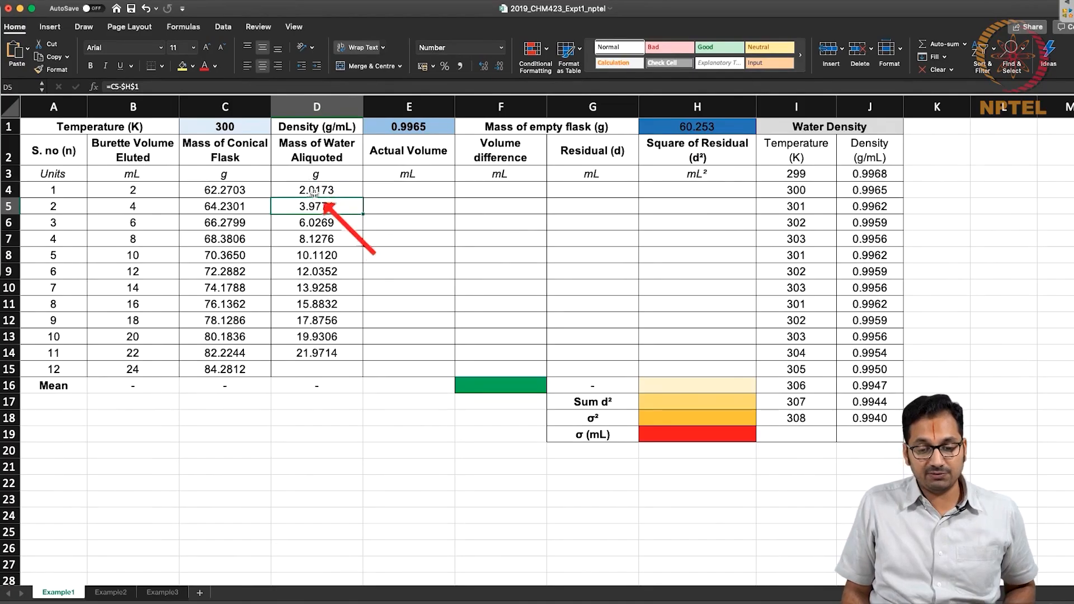
pyautogui.click(315, 192)
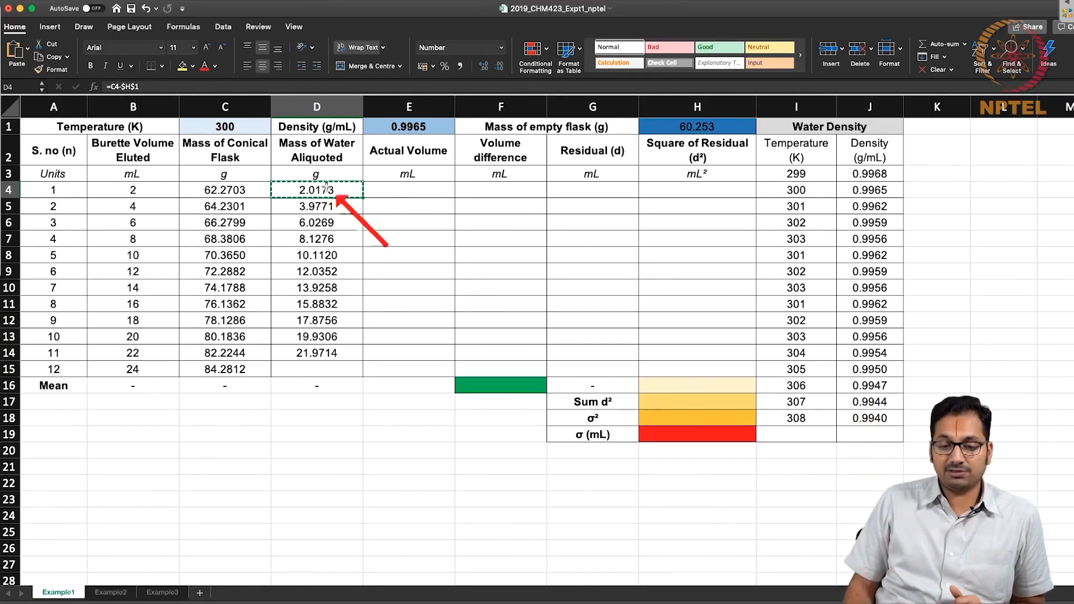
pyautogui.click(738, 155)
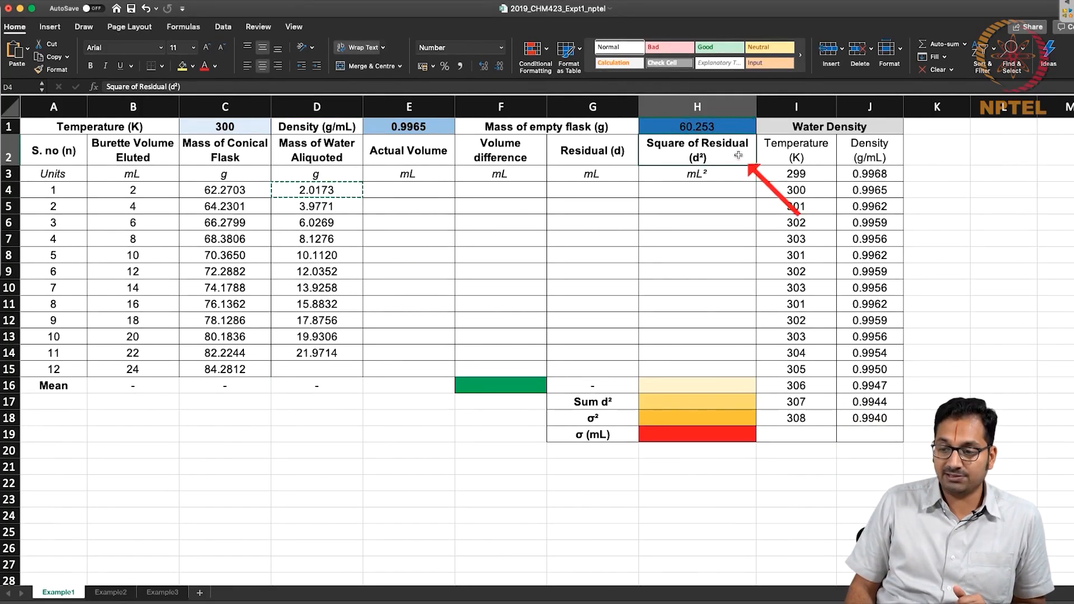
# Replace the formula in D4 with =C4-H1 so the empty flask mass is a relative reference.
pyautogui.moveTo(738, 158); pyautogui.dragTo(728, 341)
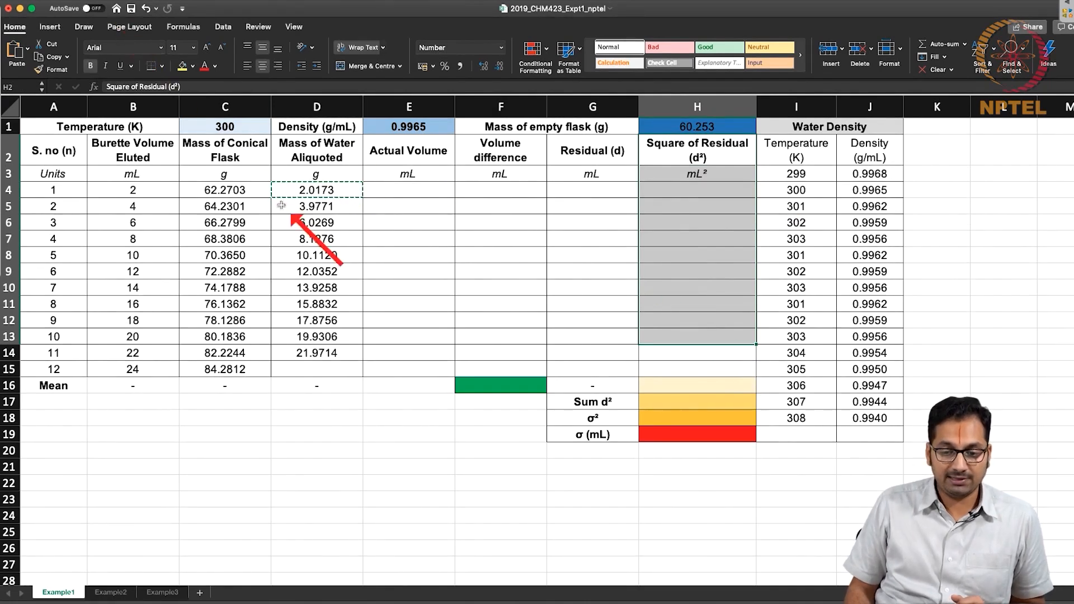
pyautogui.click(330, 192)
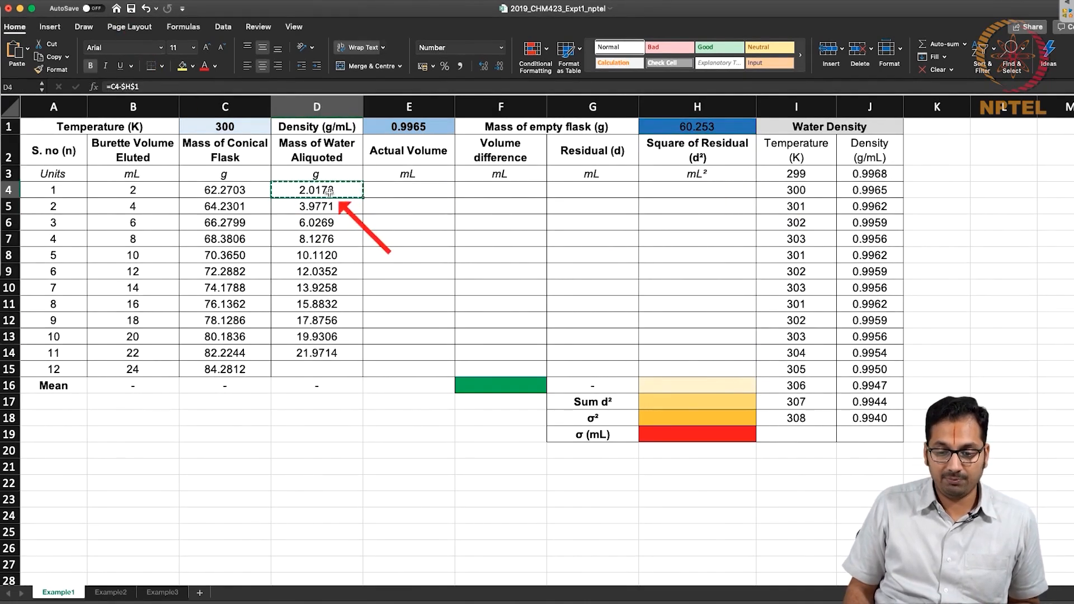
pyautogui.click(208, 85)
pyautogui.press('BackSpace')
pyautogui.press('BackSpace')
pyautogui.press('BackSpace')
pyautogui.write('H1')
pyautogui.press('Return')
pyautogui.press('Up')
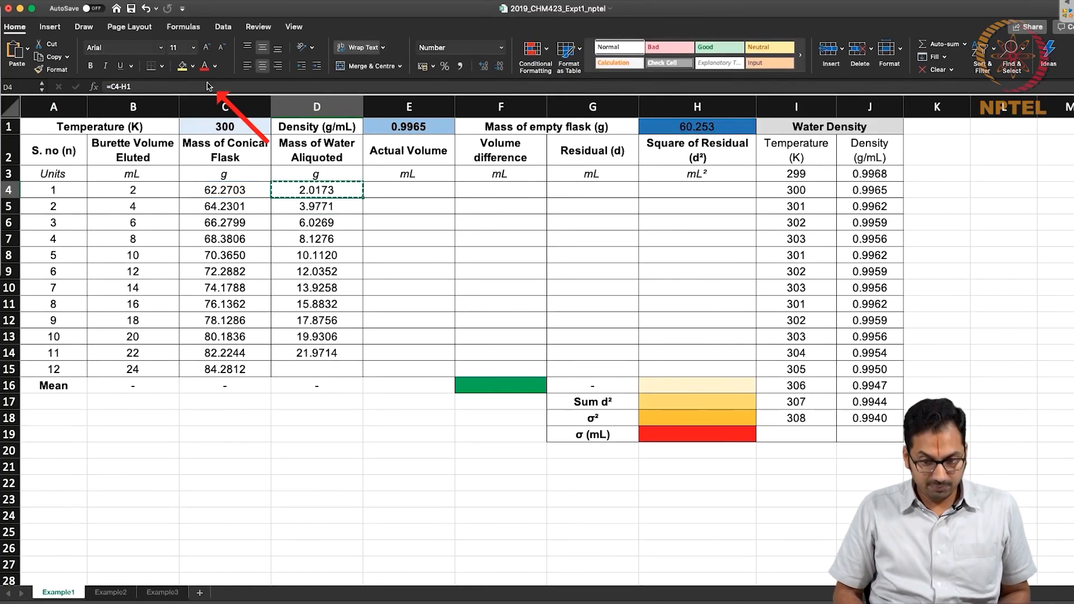
# Copy the relative-reference formula from D4 down the Mass of Water Aliquoted column through D14.
pyautogui.hotkey('shift', 'Down')
pyautogui.hotkey('shift', 'Down')
pyautogui.hotkey('shift', 'Down')
pyautogui.hotkey('shift', 'Down')
pyautogui.hotkey('shift', 'Down')
pyautogui.hotkey('shift', 'Down')
pyautogui.hotkey('shift', 'Down')
pyautogui.hotkey('ctrl', 'v')
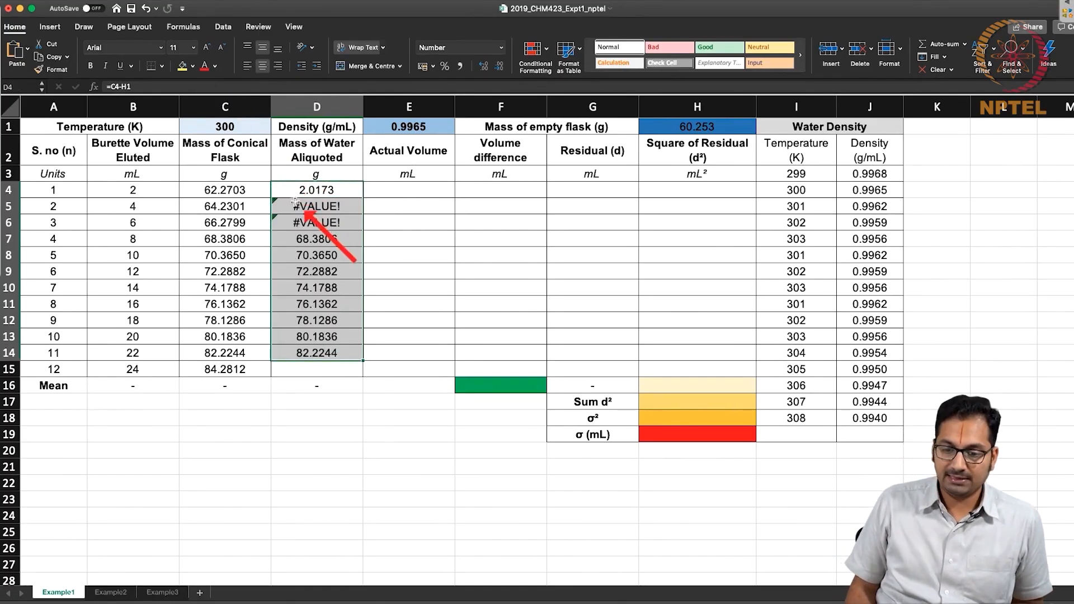
# Inspect the copied formulas in D5 and D7 to see which cells the flask mass reference points to.
pyautogui.doubleClick(302, 206)
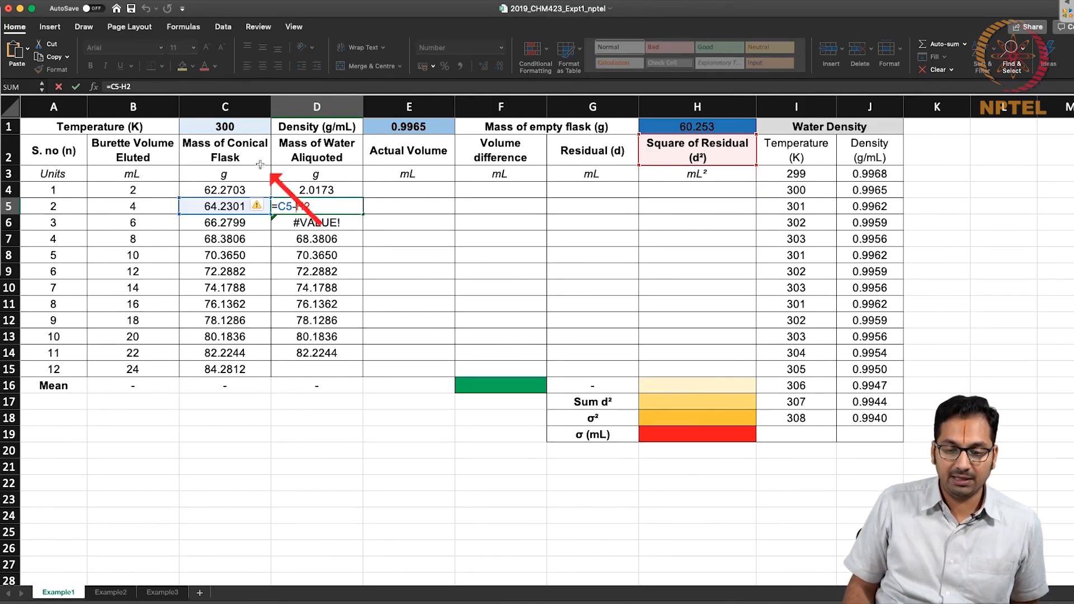
pyautogui.press('Escape')
pyautogui.doubleClick(222, 239)
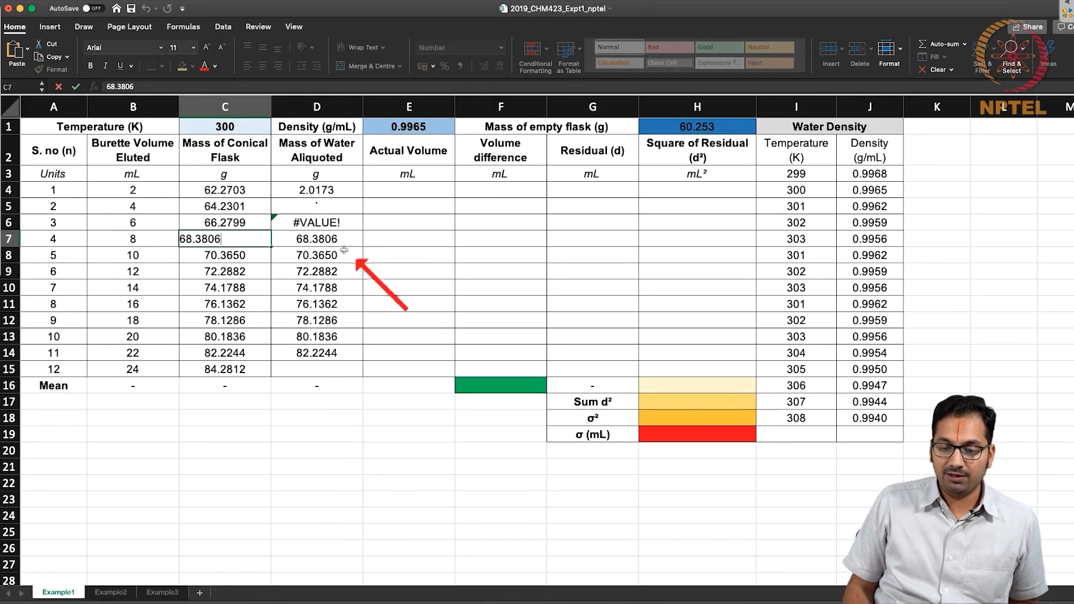
pyautogui.press('Escape')
pyautogui.doubleClick(326, 241)
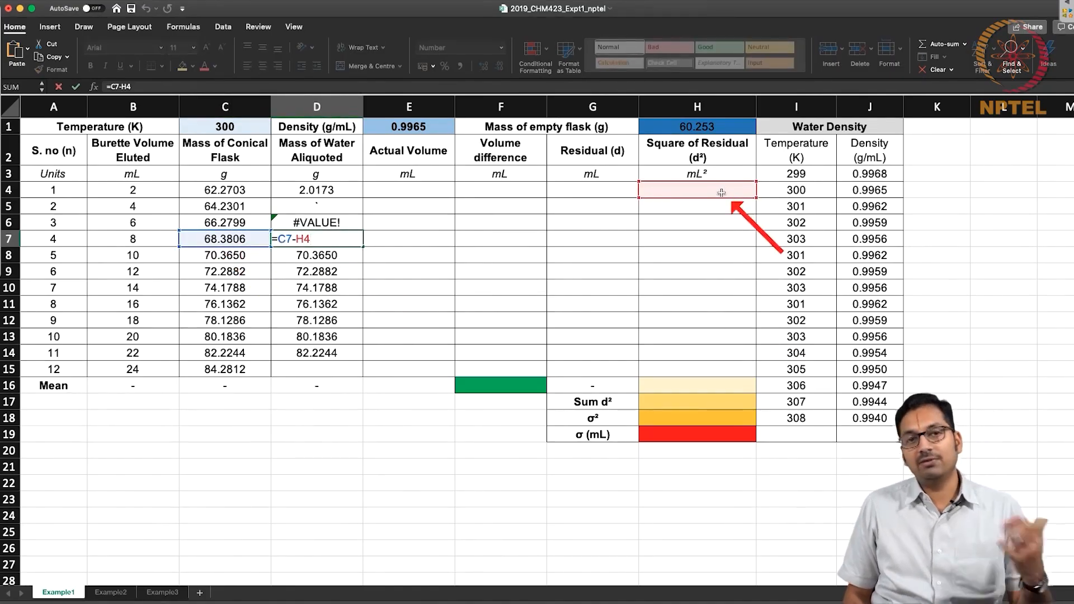
pyautogui.press('Escape')
# Undo the copied relative formulas and the D4 edit to restore =C4-$H$1.
pyautogui.press('super+z')
pyautogui.press('super+z')
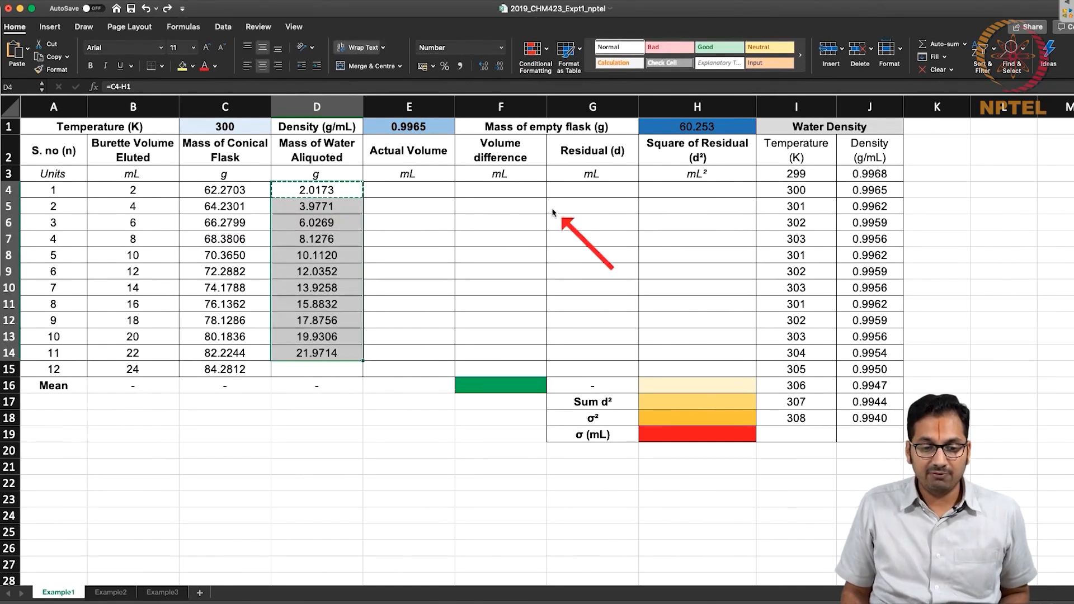
pyautogui.press('super+z')
# Check the restored formulas in D4 and D6 for the absolute reference to the empty flask mass.
pyautogui.doubleClick(346, 179)
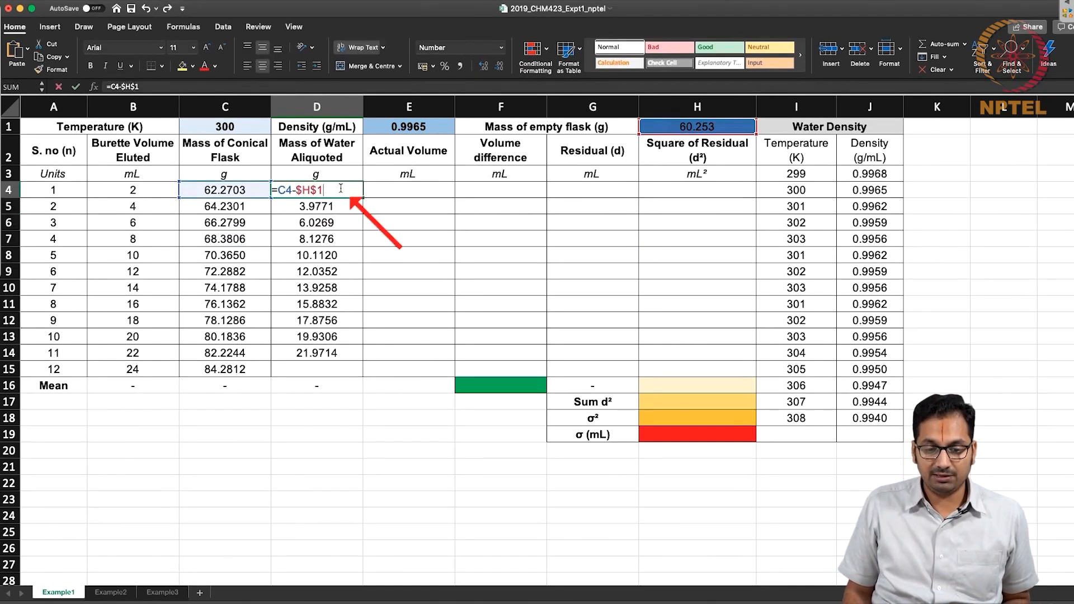
pyautogui.press('Escape')
pyautogui.click(328, 224)
pyautogui.doubleClick(327, 224)
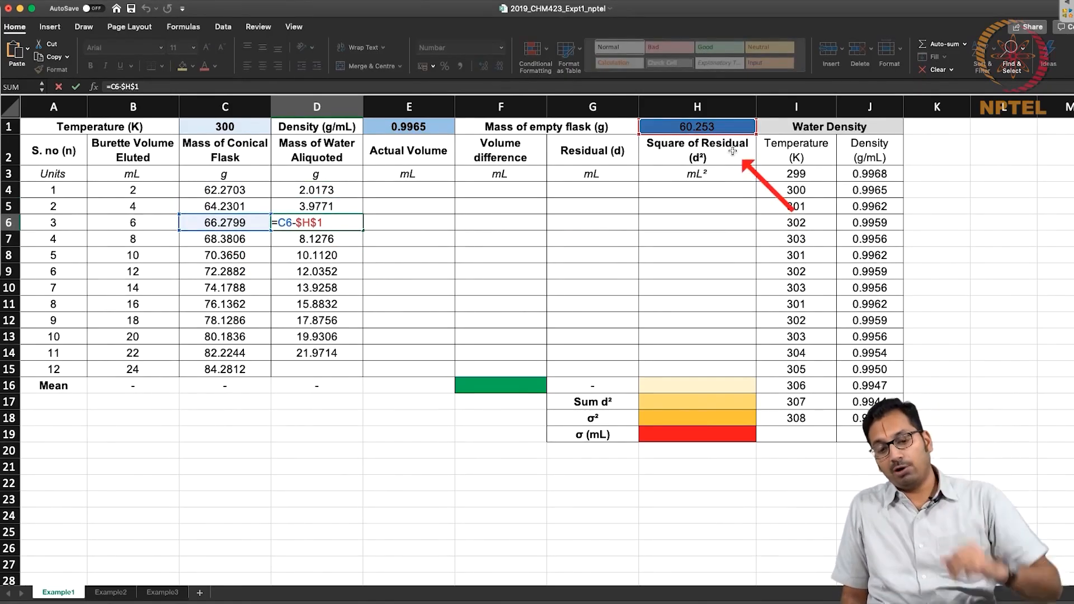
pyautogui.press('Escape')
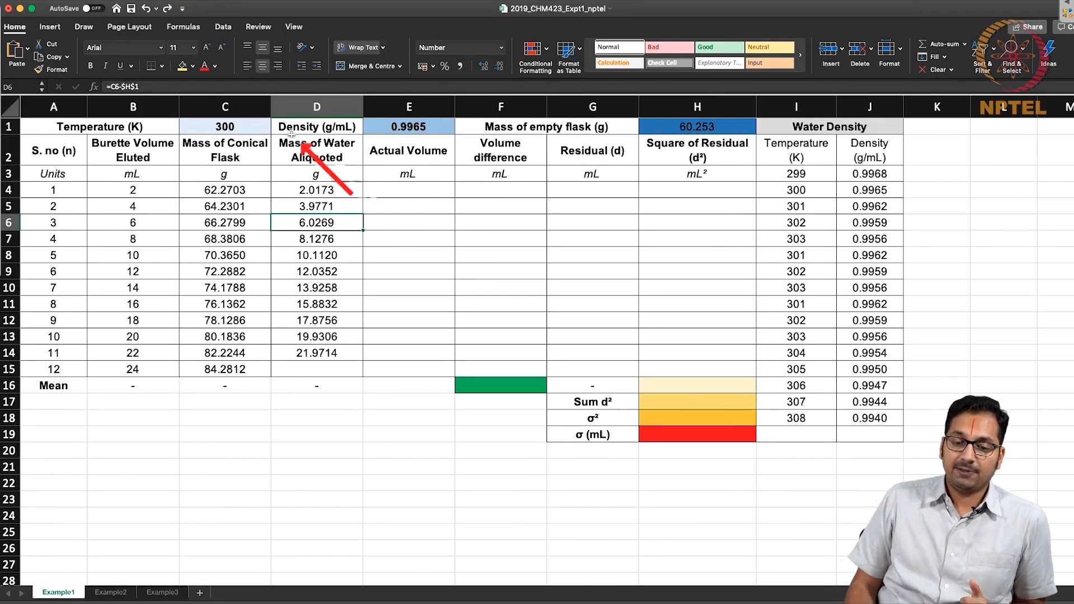
# Enter =D4*E1 in E4 to calculate the first Actual Volume from the water mass and the density.
pyautogui.click(339, 154)
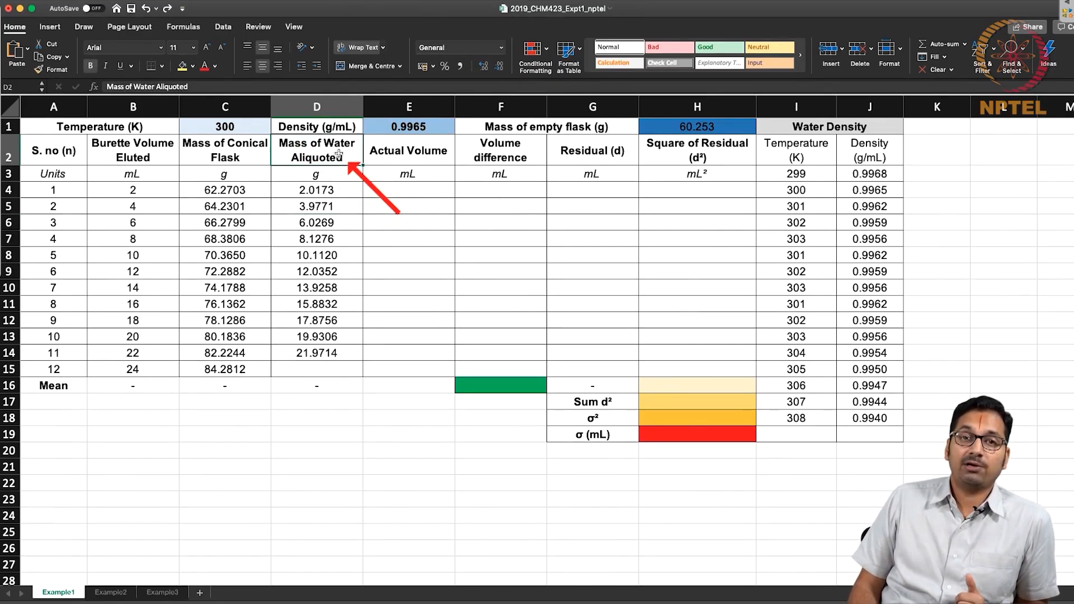
pyautogui.click(398, 129)
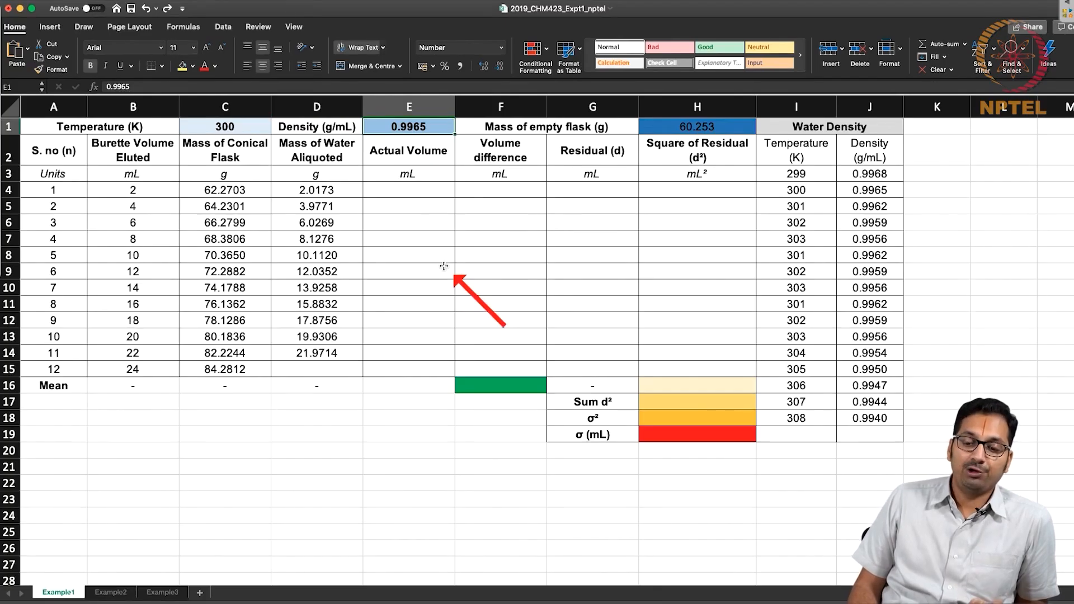
pyautogui.moveTo(139, 190); pyautogui.dragTo(110, 367)
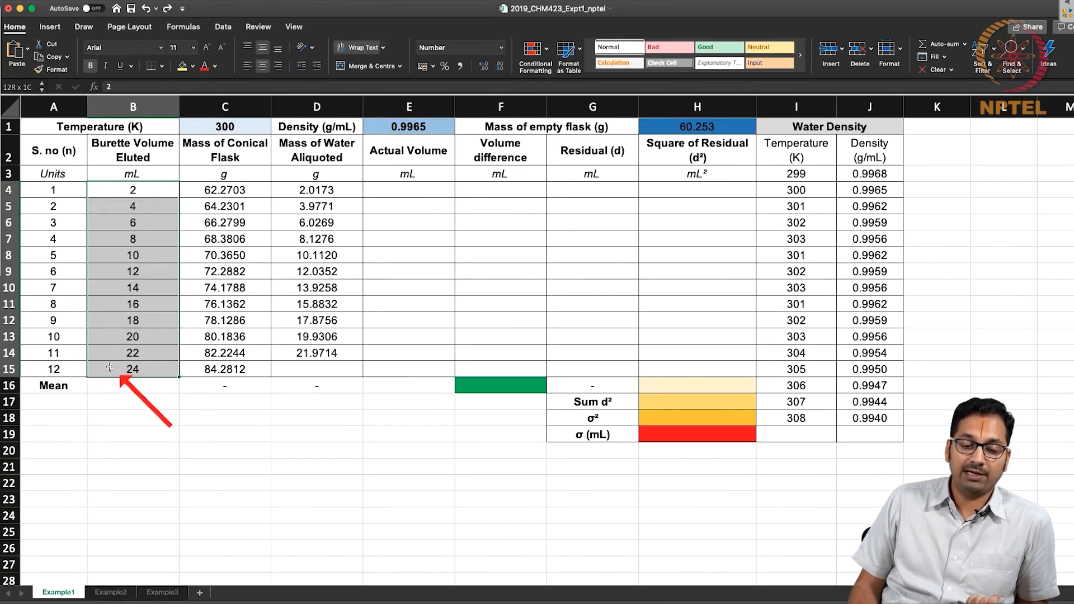
pyautogui.doubleClick(439, 195)
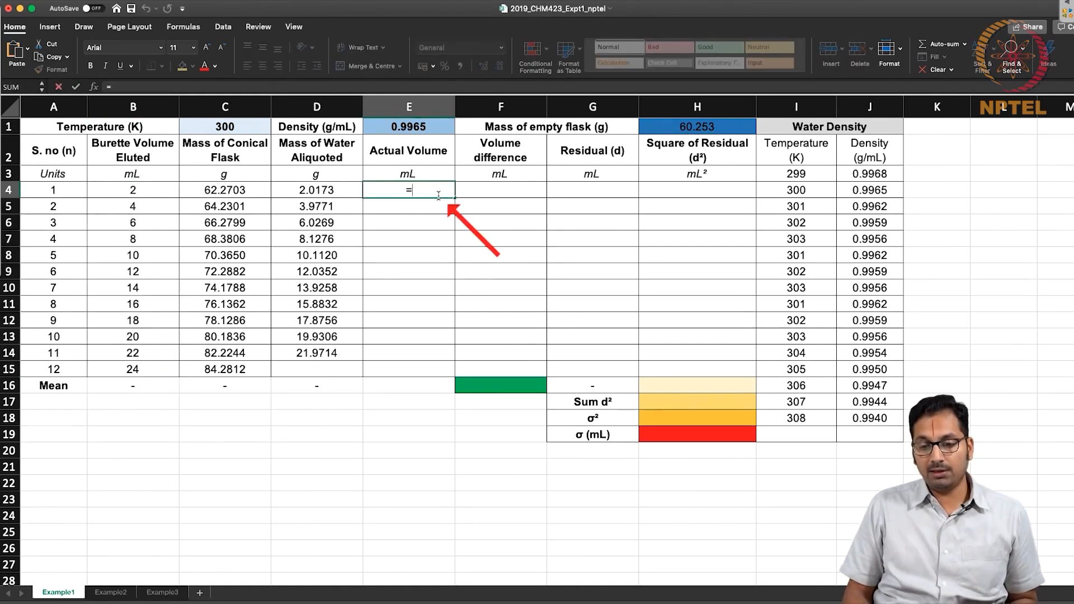
pyautogui.click(342, 190)
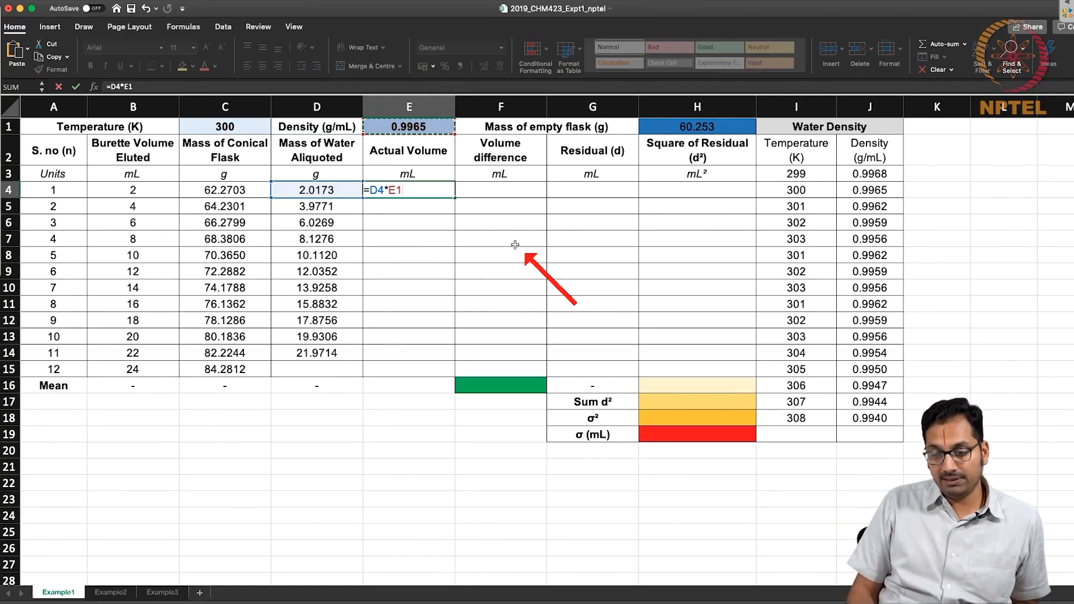
pyautogui.click(514, 245)
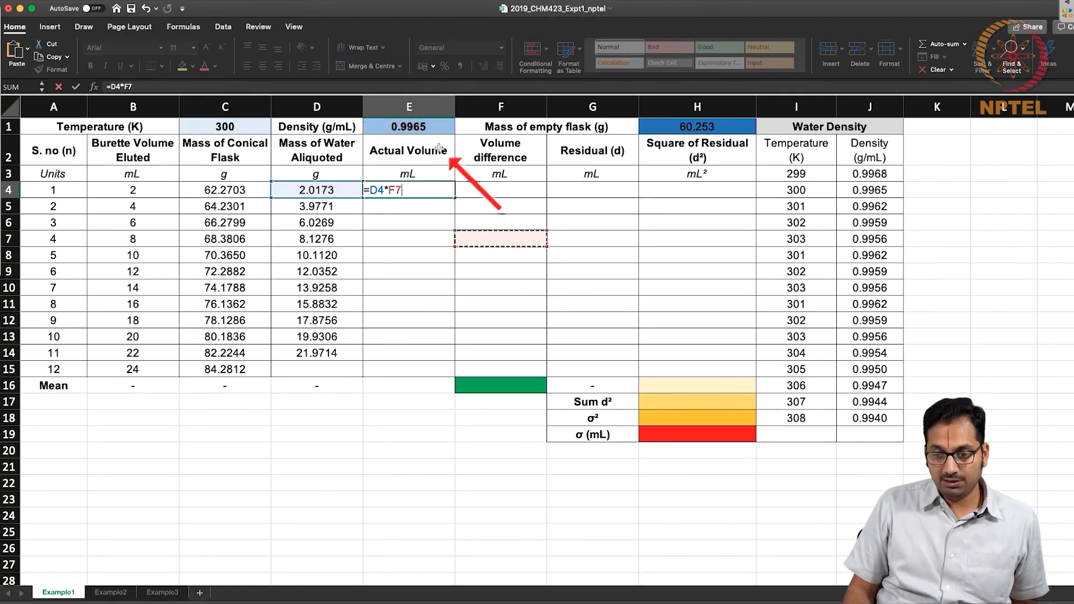
pyautogui.click(431, 129)
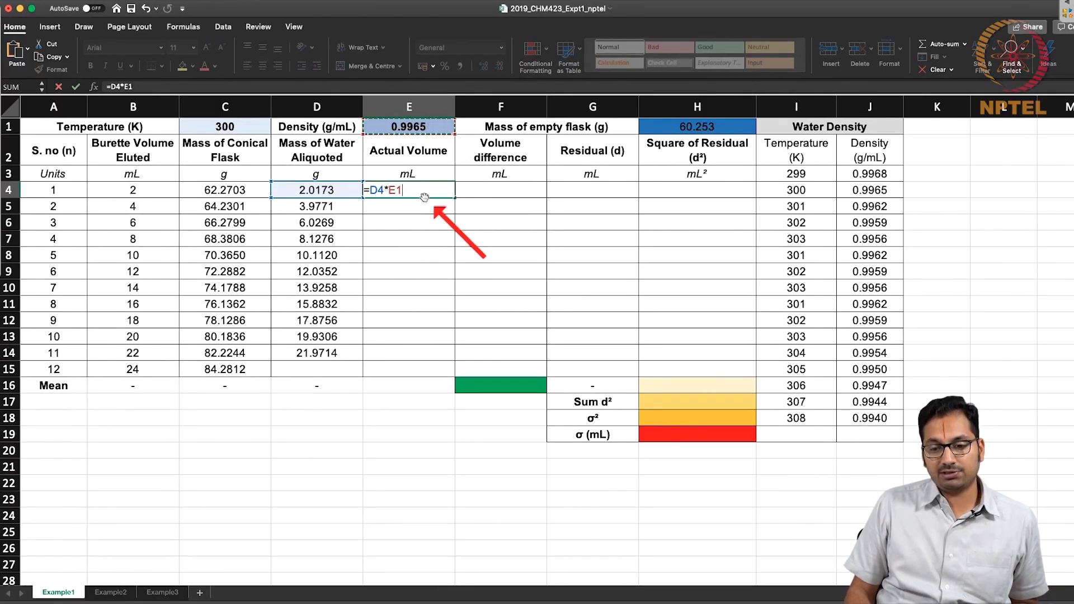
pyautogui.press('Return')
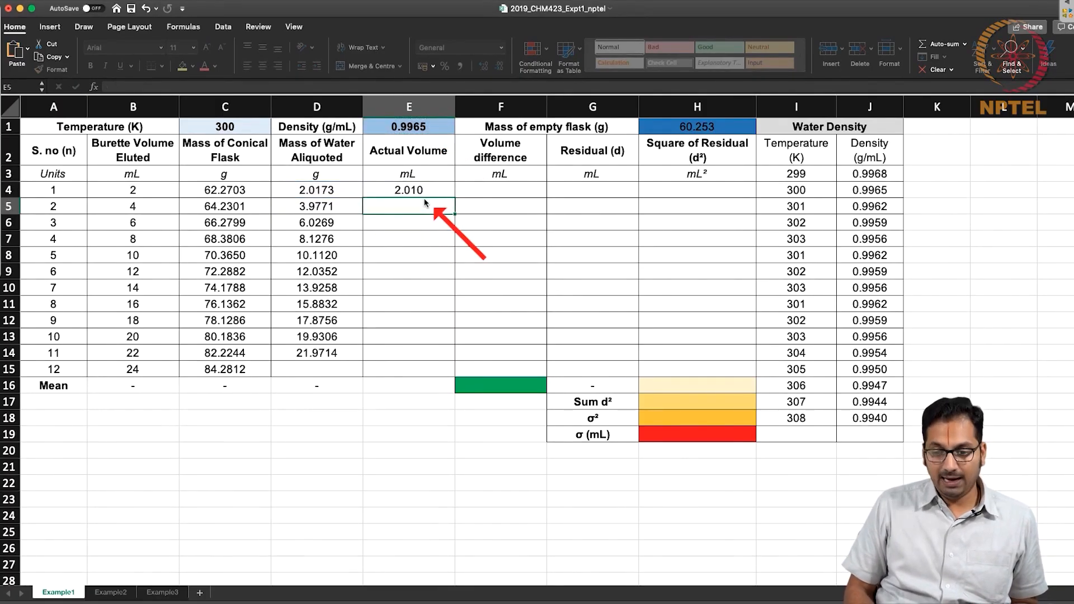
# Copy the E4 formula down the Actual Volume column through E14 and check the references used in E5.
pyautogui.moveTo(424, 193); pyautogui.dragTo(425, 353)
pyautogui.press('super+v')
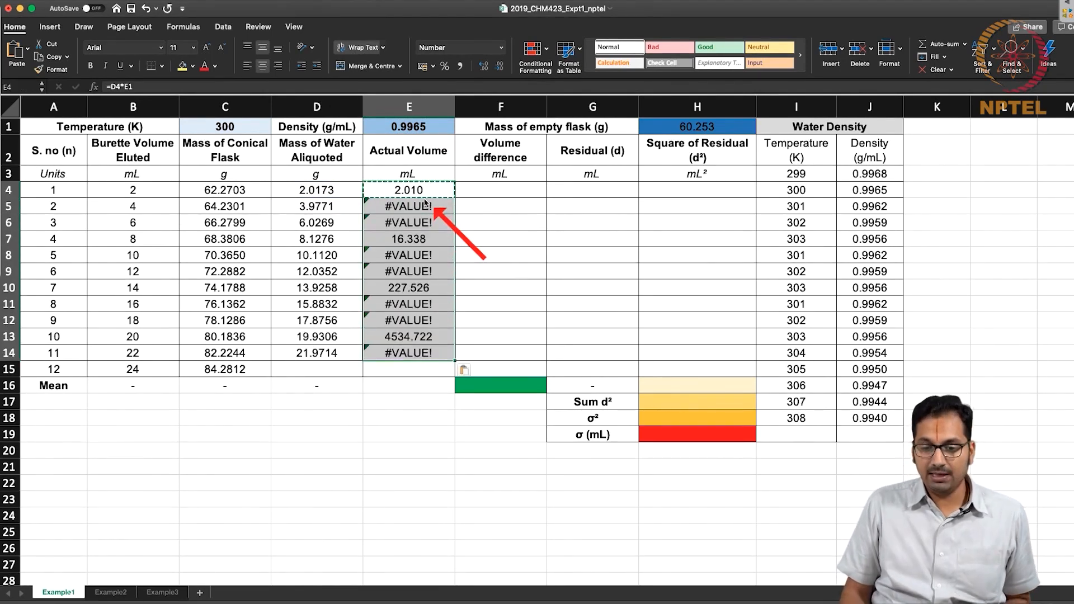
pyautogui.click(422, 205)
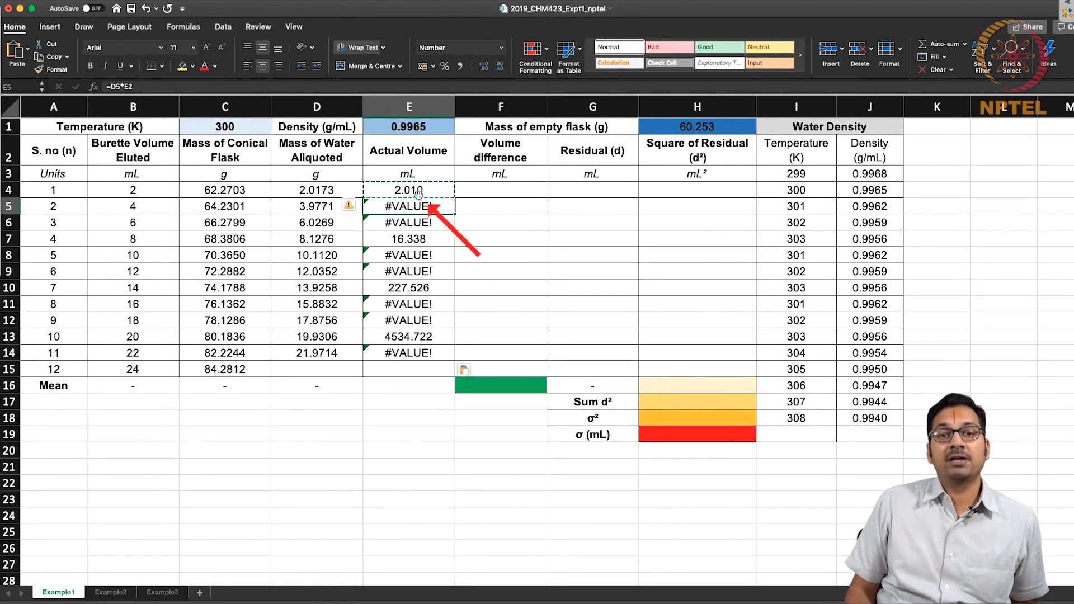
pyautogui.click(338, 207)
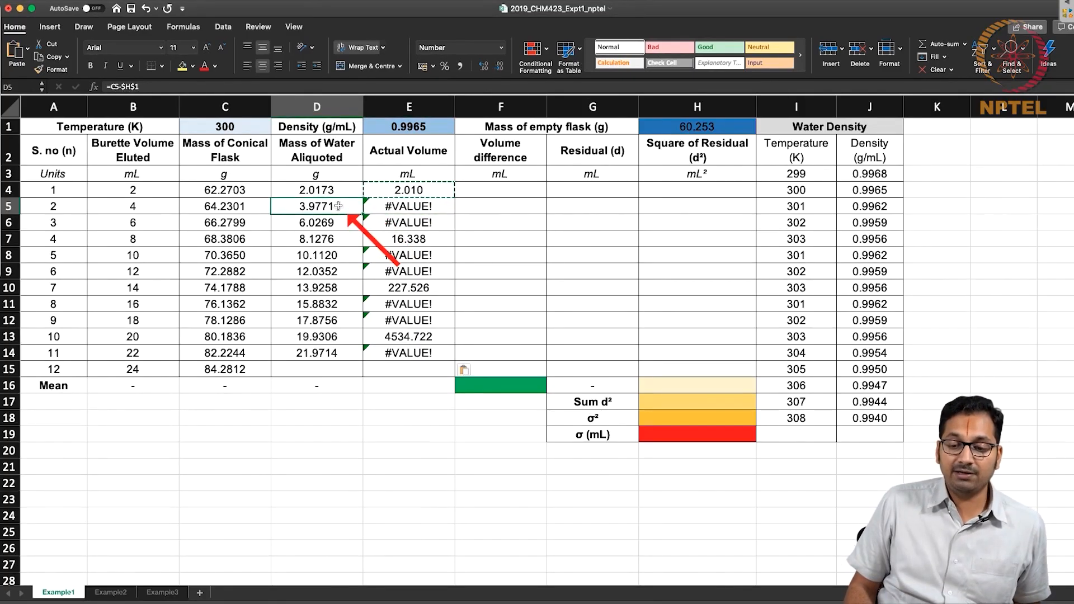
pyautogui.click(425, 129)
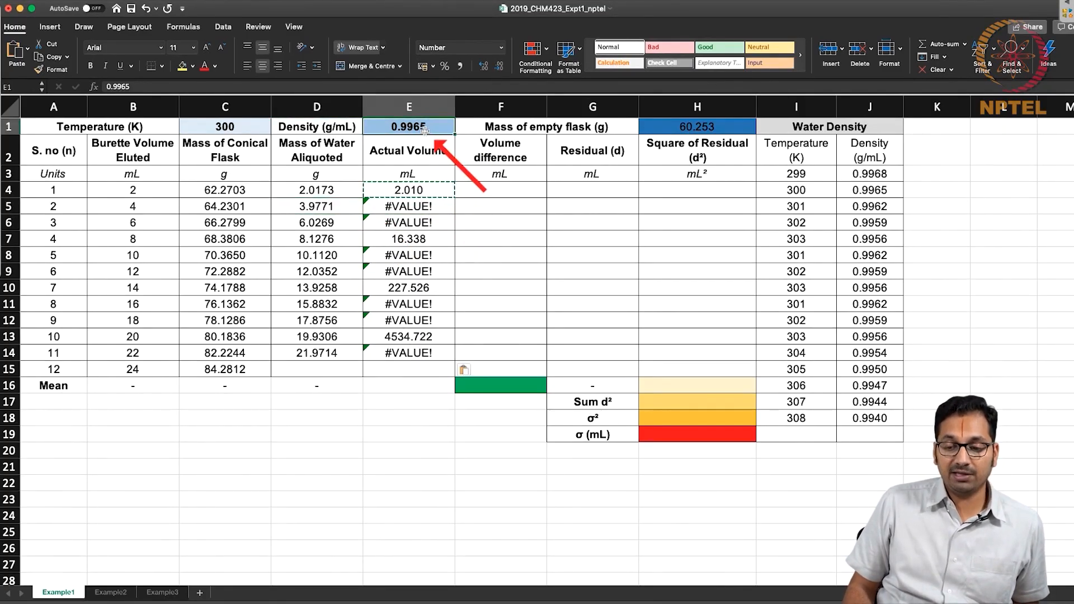
# Change the E4 formula to =D4*$E$1 with an absolute density reference and copy it down through E14.
pyautogui.doubleClick(416, 194)
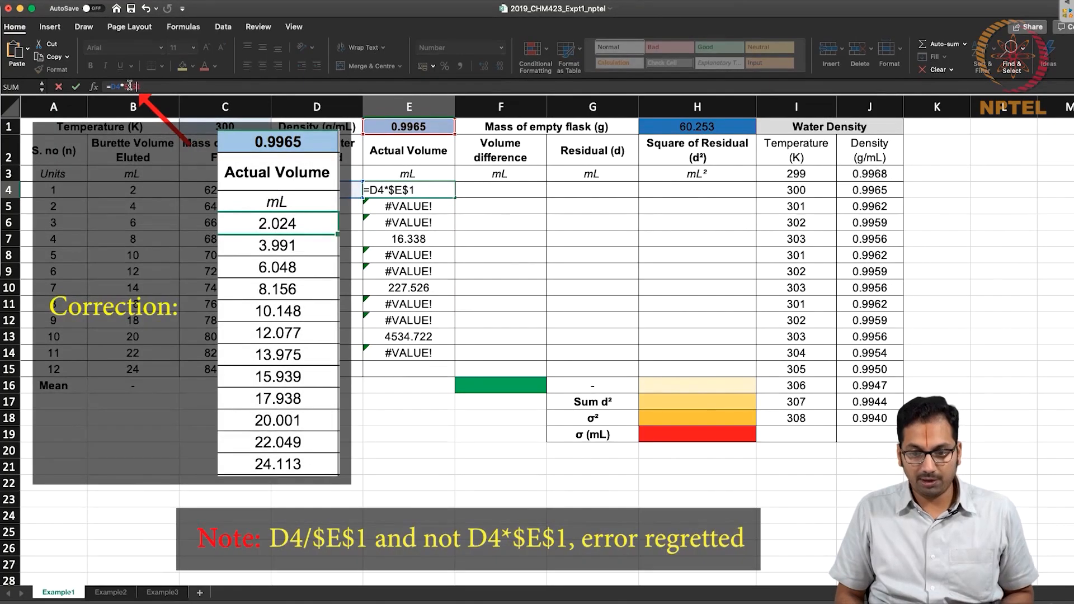
pyautogui.press('Return')
pyautogui.hotkey('shift', 'Down')
pyautogui.hotkey('shift', 'Down')
pyautogui.hotkey('shift', 'Down')
pyautogui.hotkey('shift', 'Down')
pyautogui.hotkey('shift', 'Down')
pyautogui.hotkey('shift', 'Down')
pyautogui.hotkey('shift', 'Down')
pyautogui.hotkey('shift', 'Down')
pyautogui.hotkey('shift', 'Down')
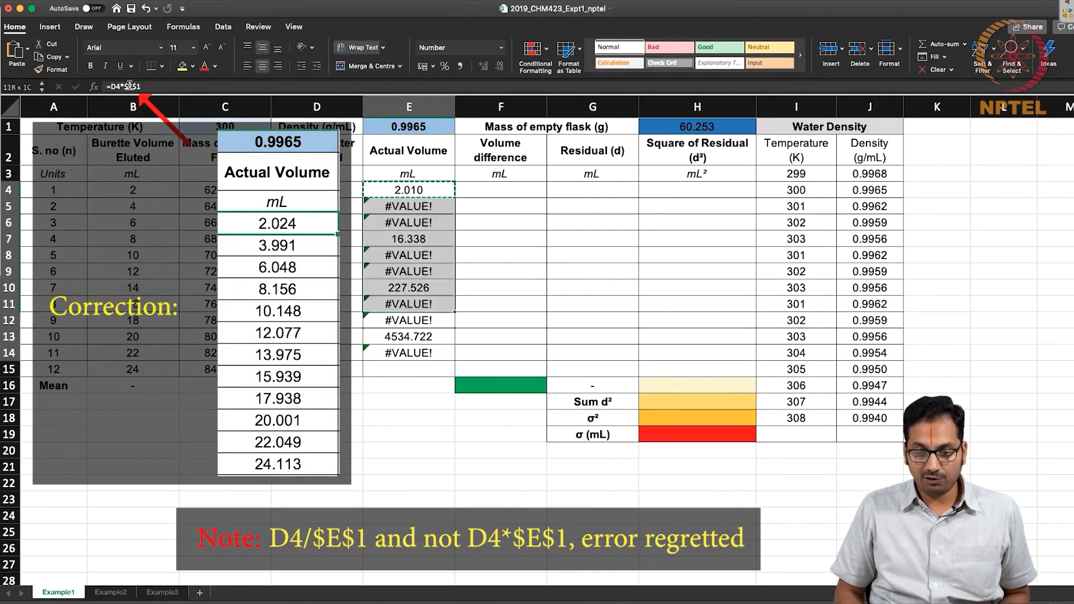
pyautogui.press('super+v')
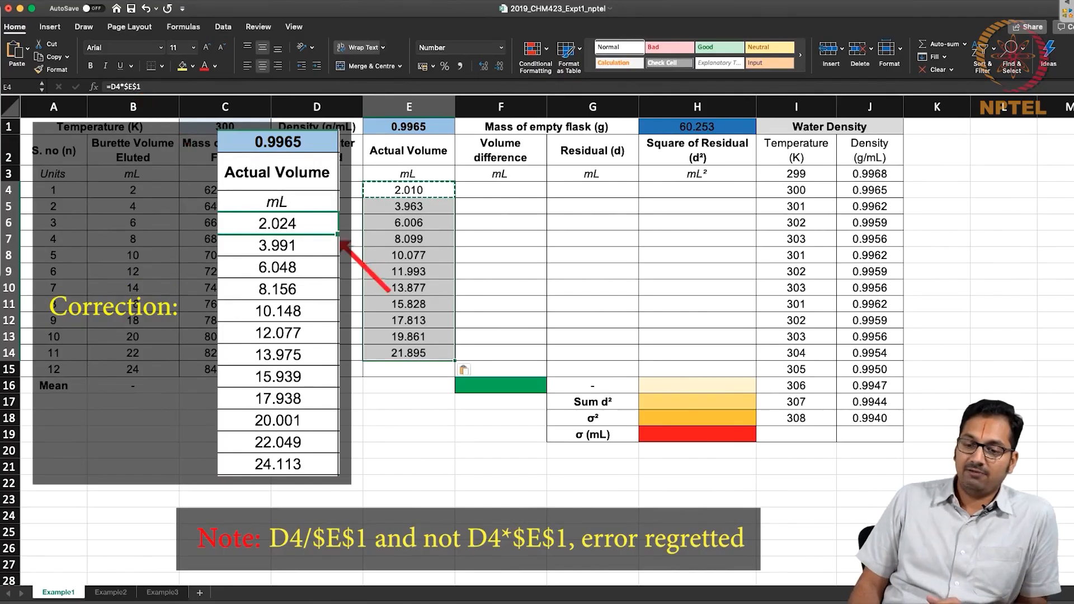
# Enter =E4-B4 in F4 to calculate the first volume difference between actual and eluted burette volume.
pyautogui.click(408, 206)
pyautogui.moveTo(437, 144); pyautogui.dragTo(404, 352)
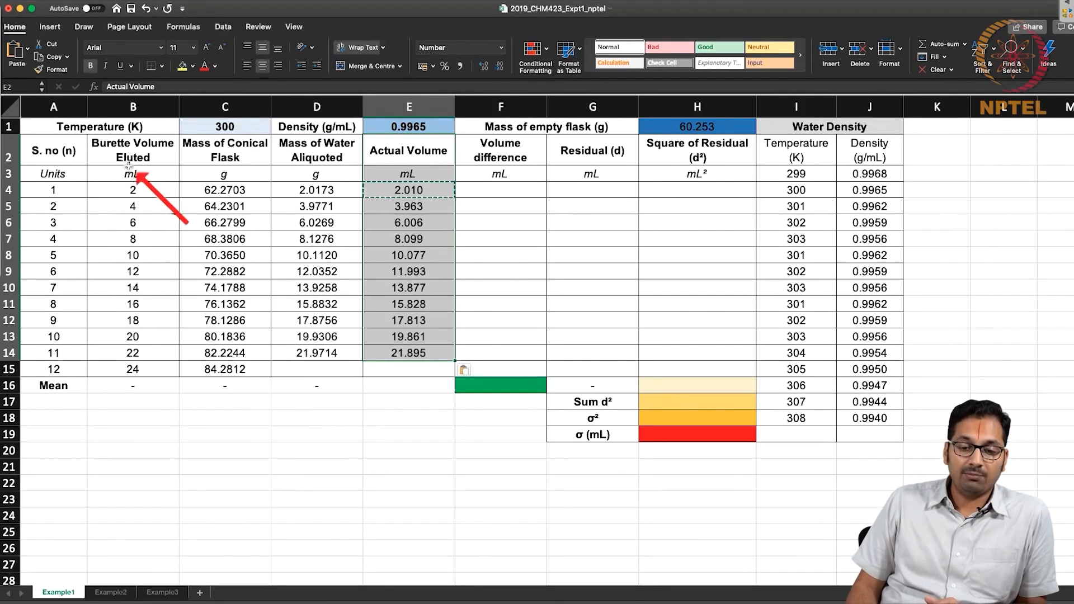
pyautogui.click(132, 192)
pyautogui.moveTo(132, 192); pyautogui.dragTo(132, 369)
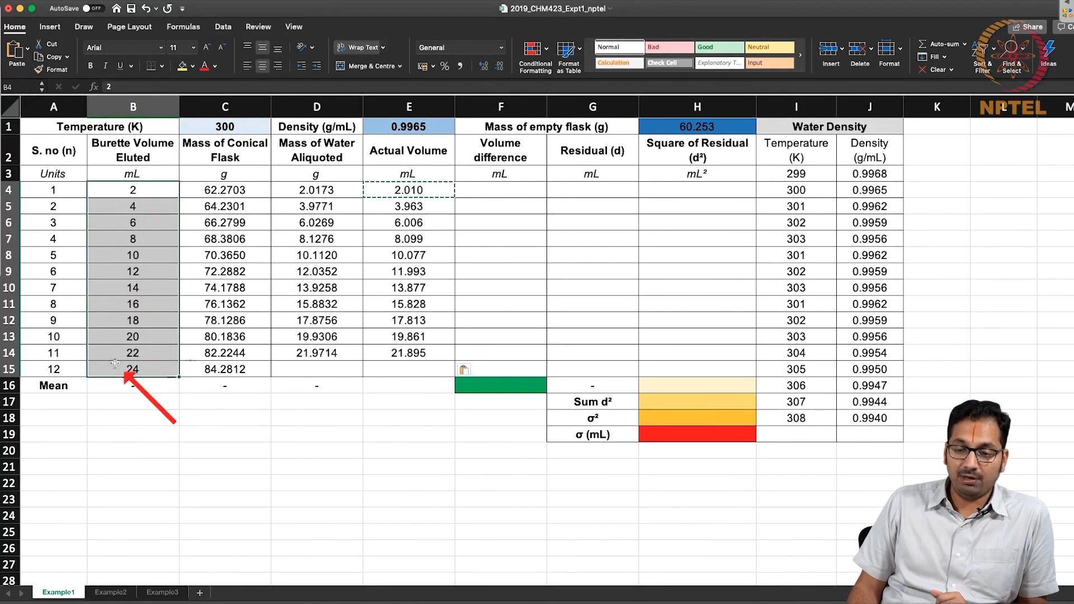
pyautogui.moveTo(412, 190); pyautogui.dragTo(412, 352)
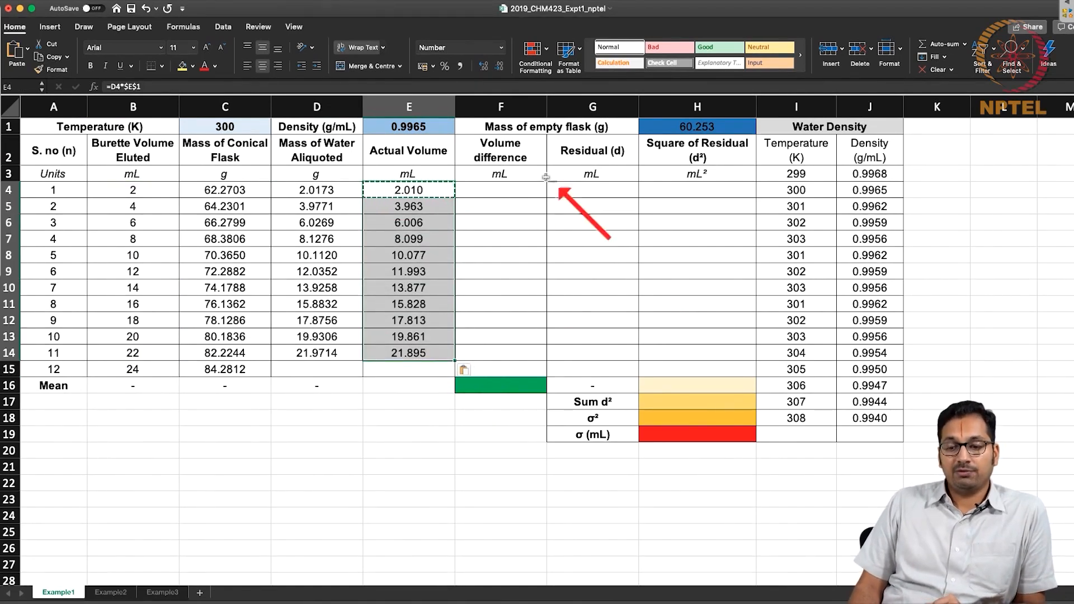
pyautogui.doubleClick(523, 189)
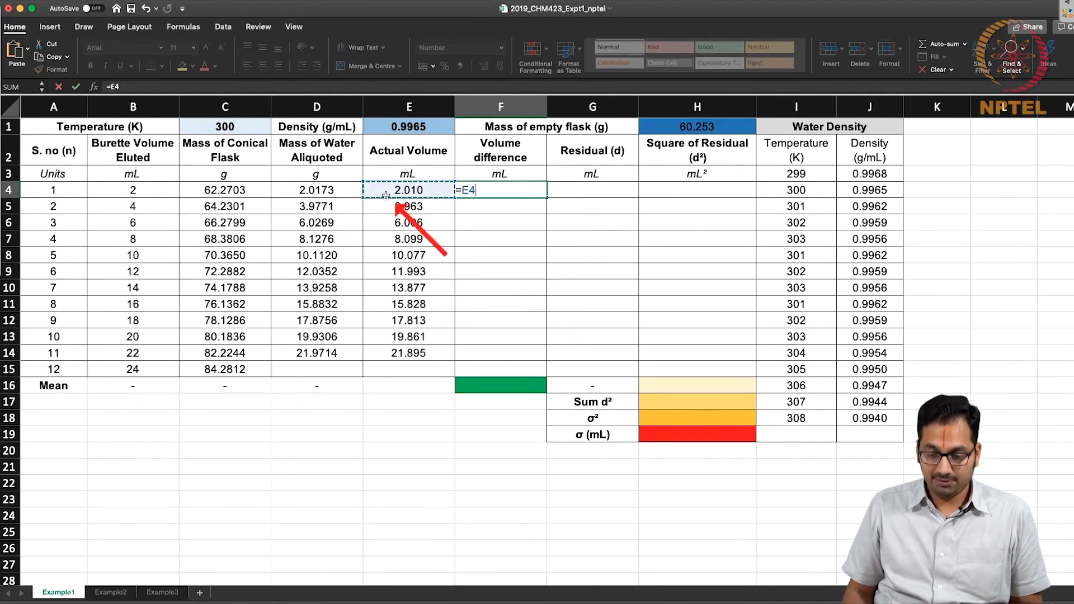
pyautogui.click(130, 191)
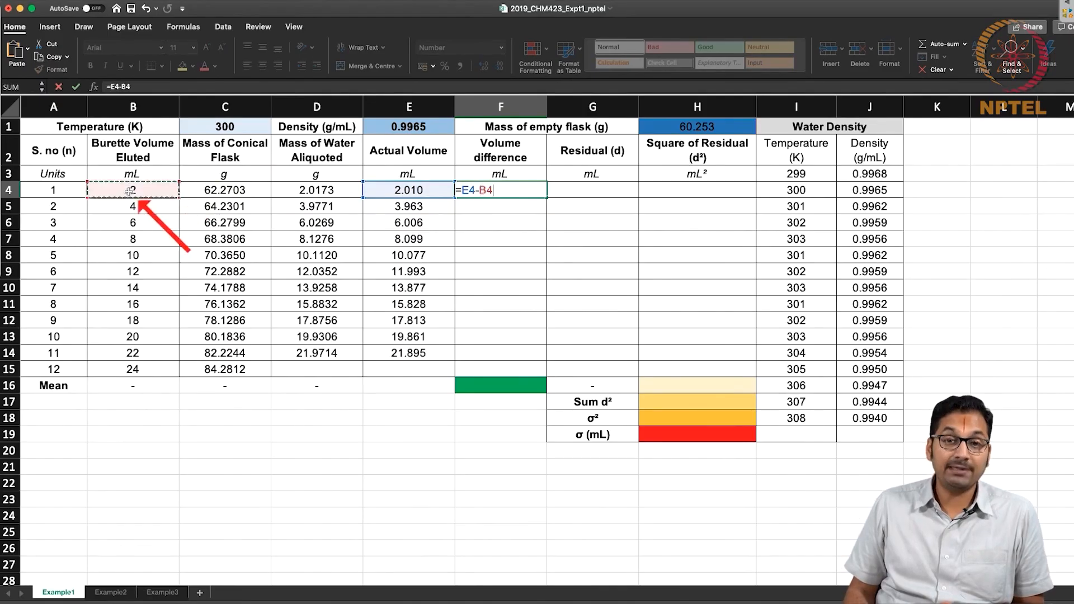
pyautogui.press('Return')
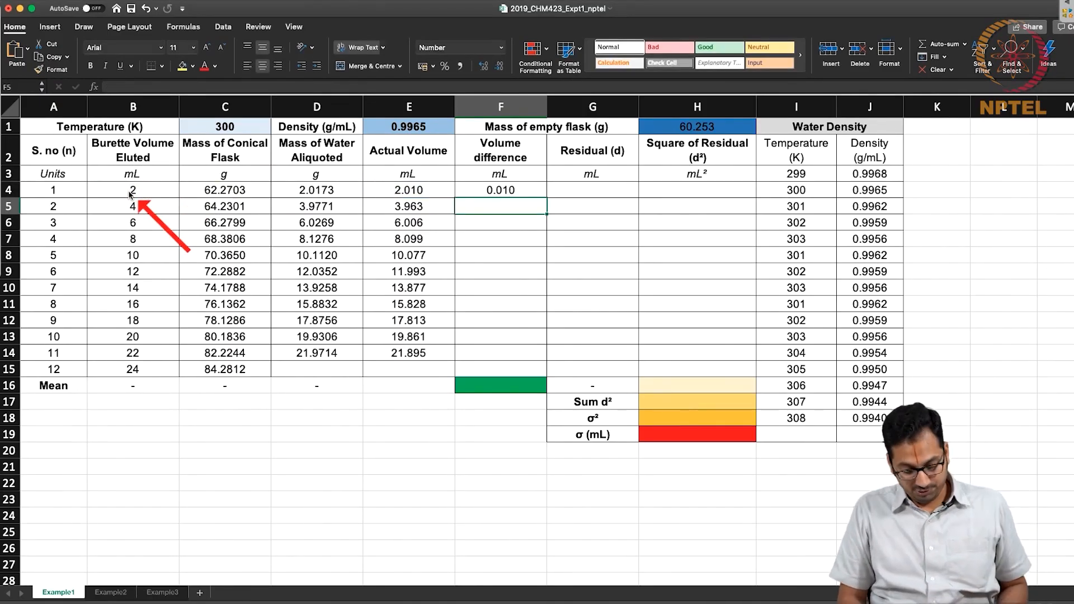
# Copy the F4 formula down the Volume difference column through F14.
pyautogui.press('Up')
pyautogui.hotkey('ctrl', 'c')
pyautogui.hotkey('shift', 'Down')
pyautogui.hotkey('shift', 'Down')
pyautogui.hotkey('shift', 'Down')
pyautogui.hotkey('shift', 'Down')
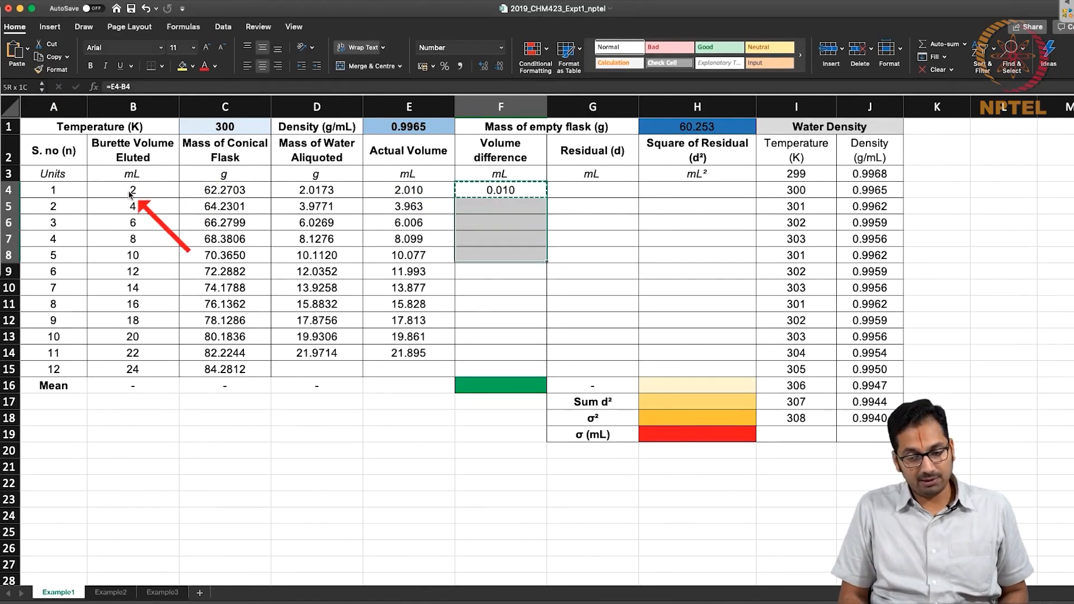
pyautogui.hotkey('shift', 'Down')
pyautogui.hotkey('shift', 'Down')
pyautogui.hotkey('shift', 'Down')
pyautogui.hotkey('shift', 'Down')
pyautogui.hotkey('shift', 'Down')
pyautogui.hotkey('shift', 'Down')
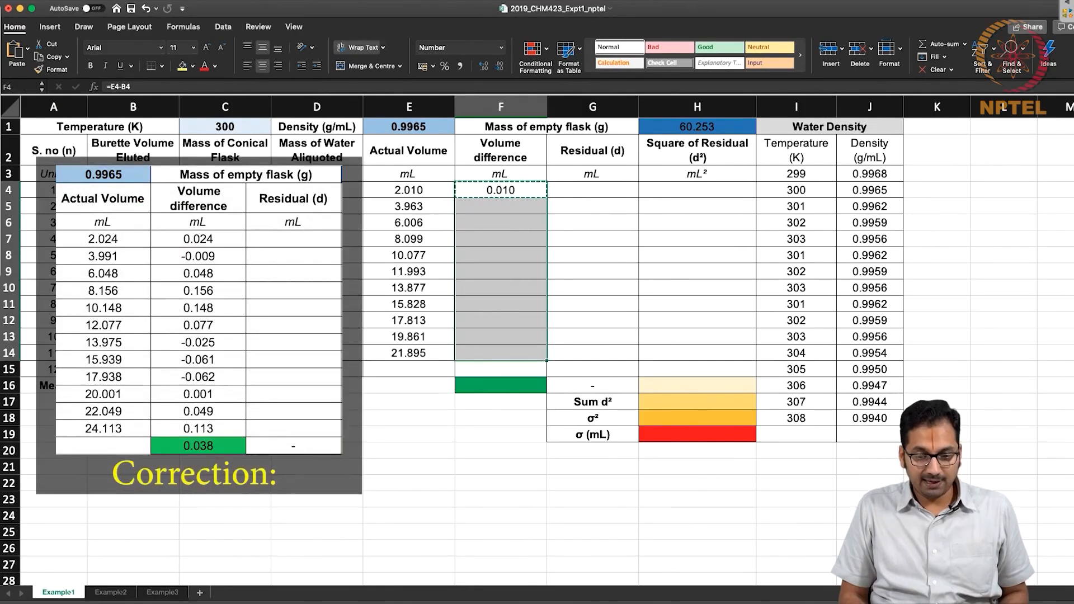
pyautogui.hotkey('ctrl', 'v')
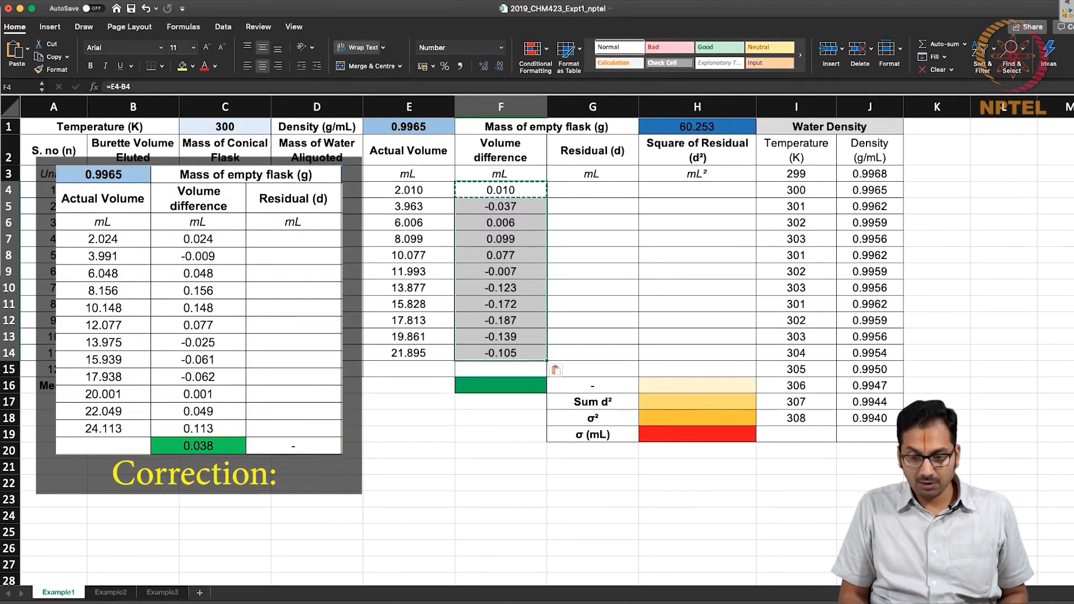
# Copy the water mass and actual volume formulas from D14:E14 into D15:E15.
pyautogui.press('Left')
pyautogui.press('Left')
pyautogui.press('Down')
pyautogui.press('Down')
pyautogui.press('Down')
pyautogui.press('Down')
pyautogui.press('Down')
pyautogui.press('Down')
pyautogui.press('Down')
pyautogui.press('Down')
pyautogui.press('Down')
pyautogui.press('Down')
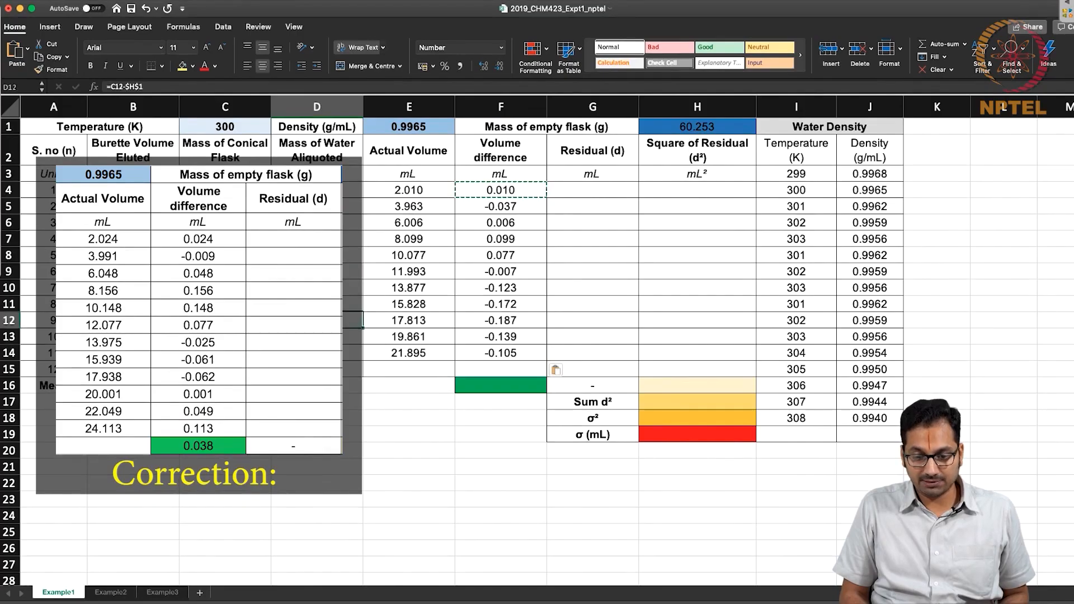
pyautogui.hotkey('shift', 'Right')
pyautogui.hotkey('ctrl', 'c')
pyautogui.press('Down')
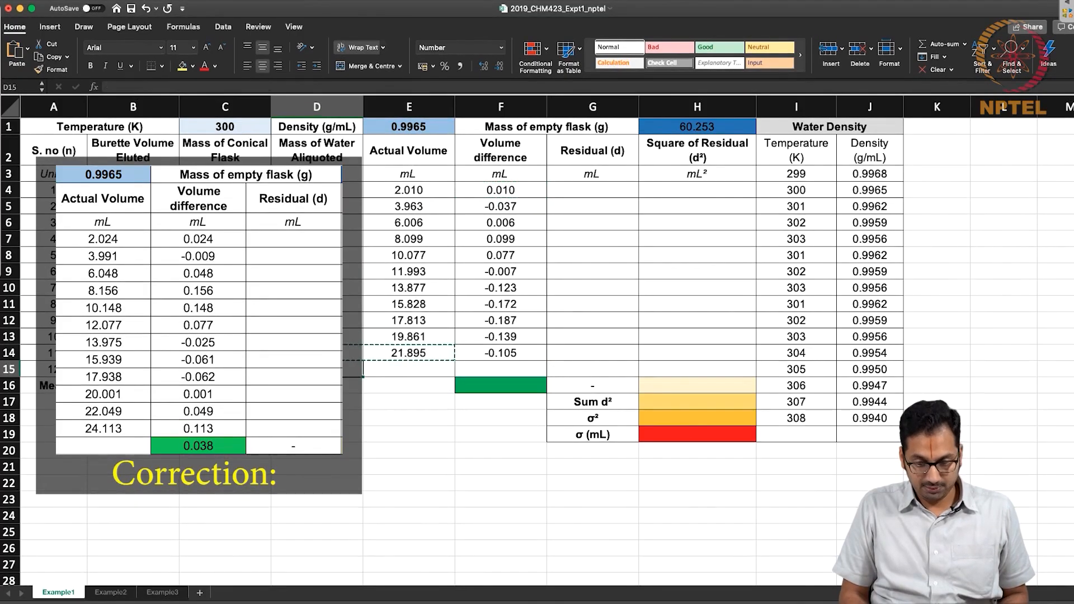
pyautogui.hotkey('ctrl', 'v')
# Copy the volume difference formula from F14 into F15.
pyautogui.press('Right')
pyautogui.press('Right')
pyautogui.press('Up')
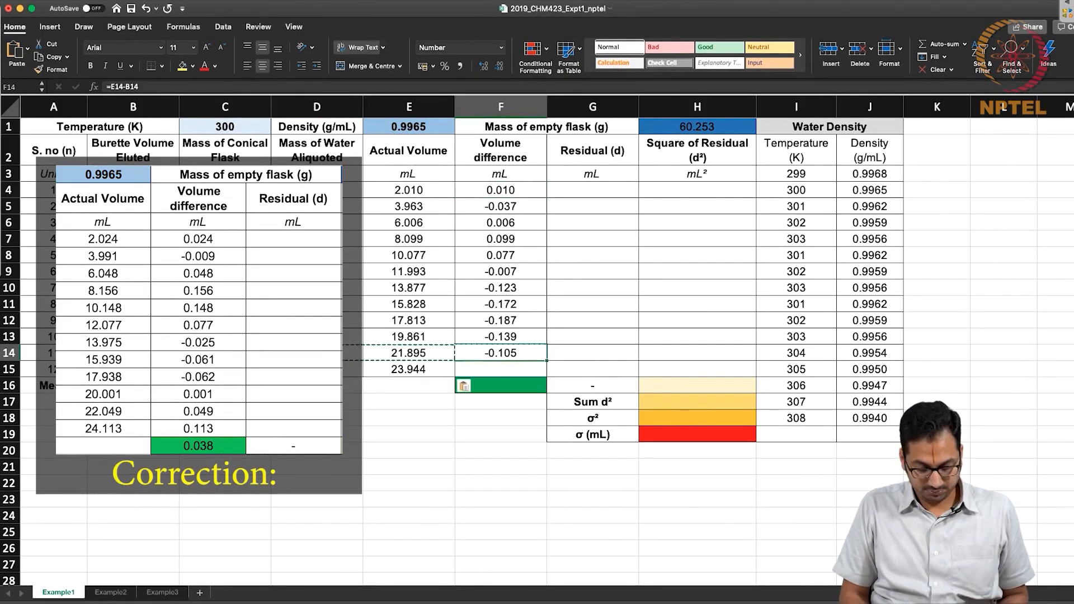
pyautogui.hotkey('ctrl', 'c')
pyautogui.press('Down')
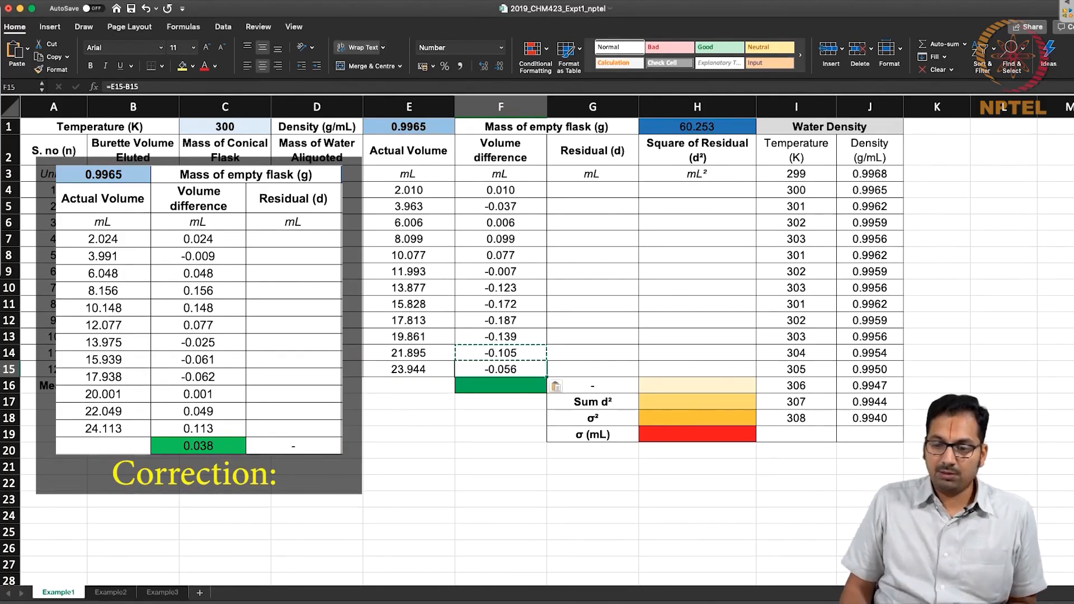
pyautogui.click(404, 294)
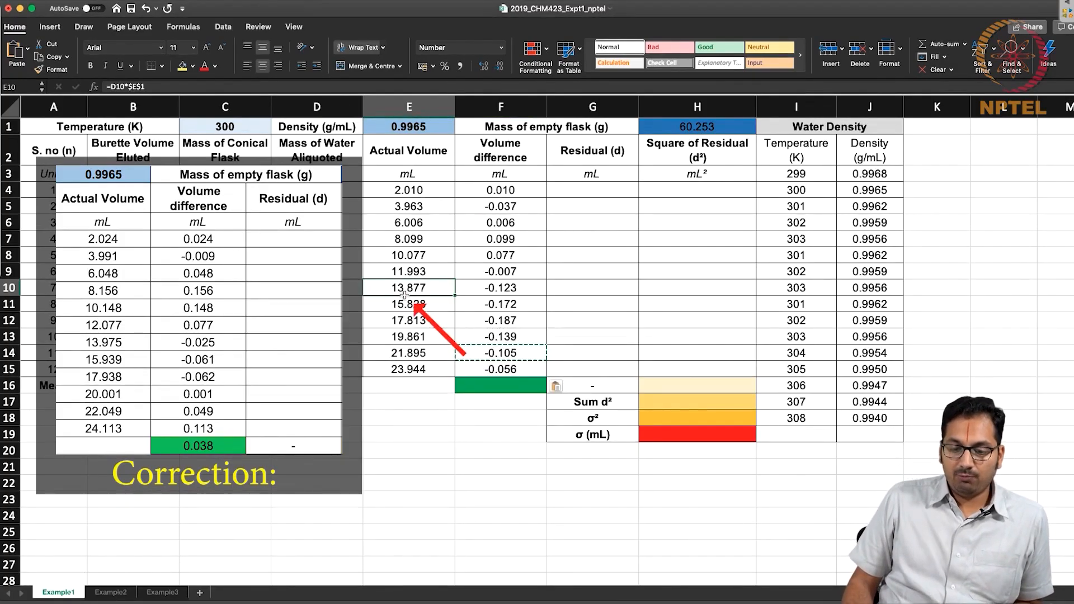
pyautogui.moveTo(500, 190); pyautogui.dragTo(500, 374)
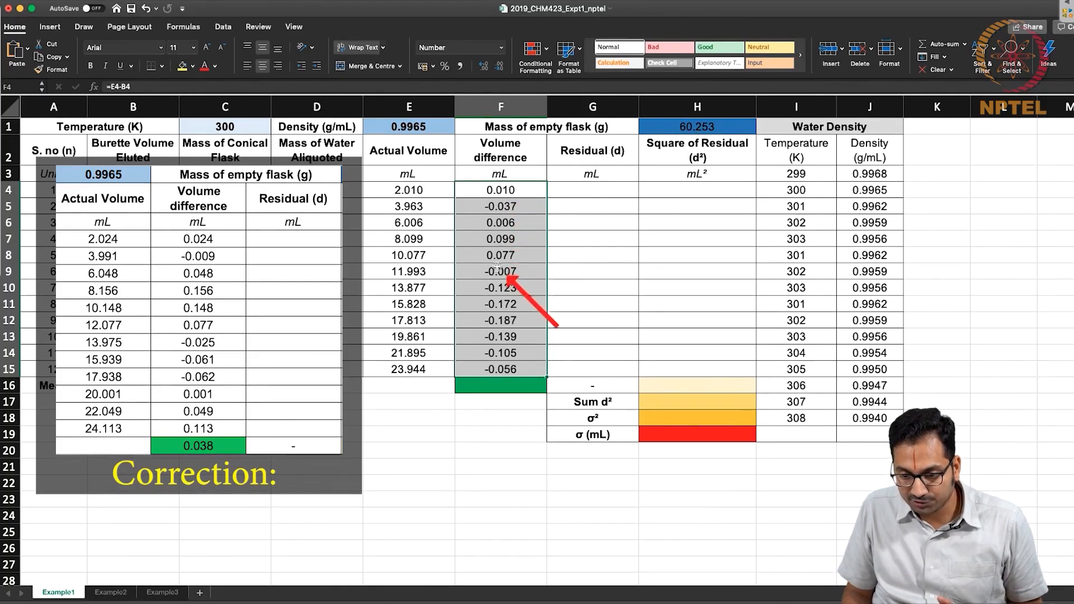
pyautogui.click(502, 289)
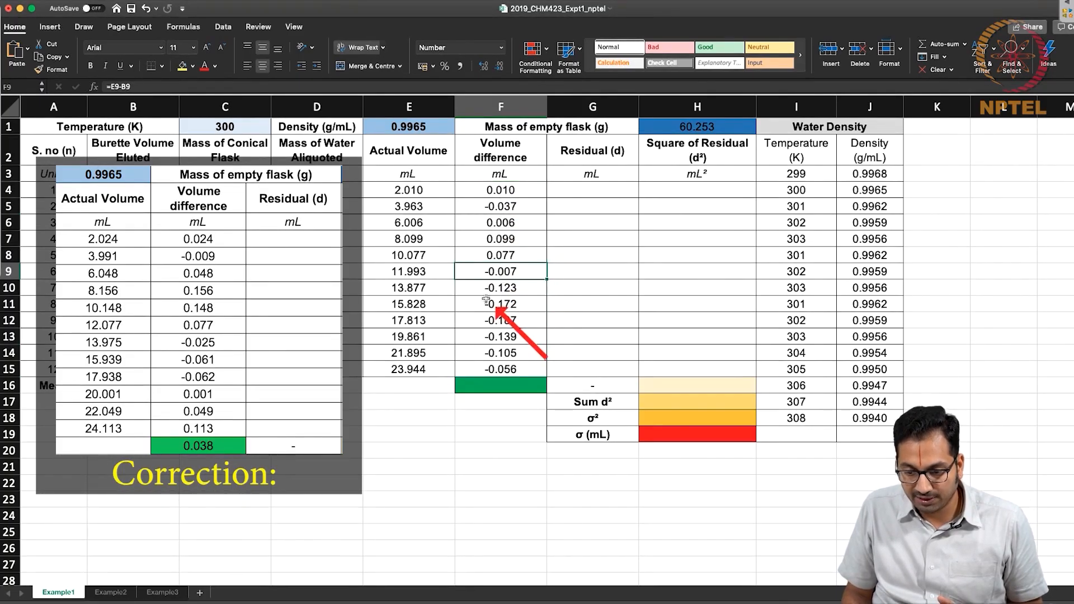
pyautogui.moveTo(495, 287); pyautogui.dragTo(504, 353)
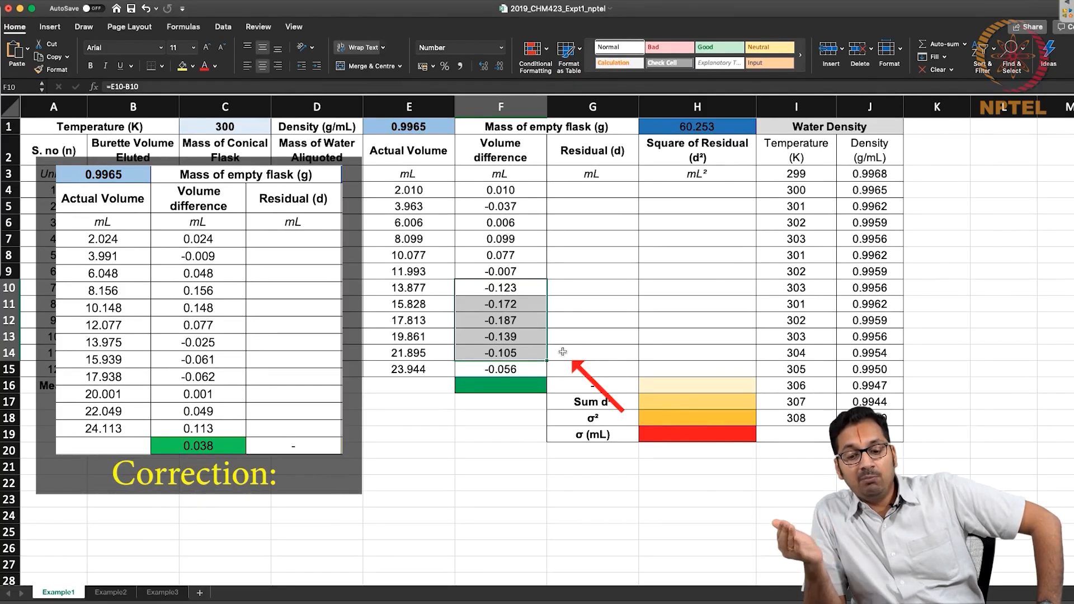
# Enter =AVERAGE(F4:F15) in F16 to calculate the mean volume difference.
pyautogui.click(517, 387)
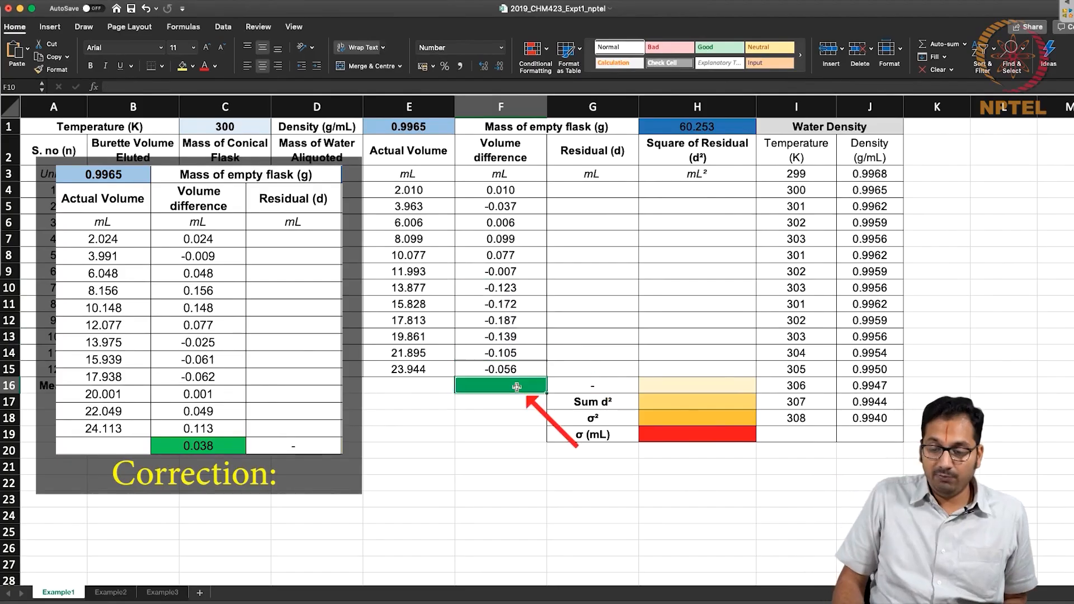
pyautogui.write('=')
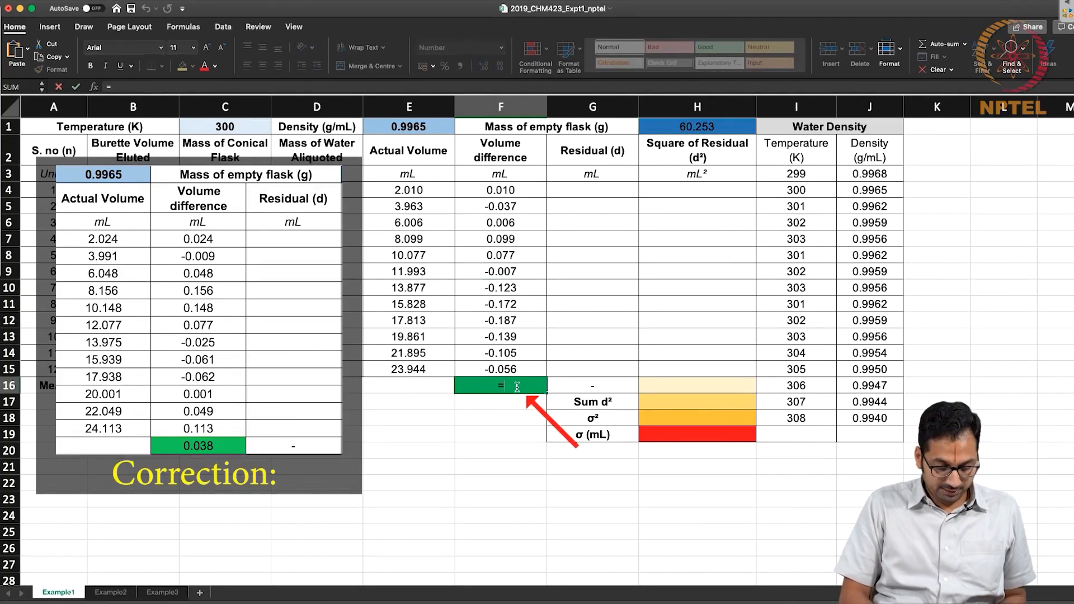
pyautogui.write('average(')
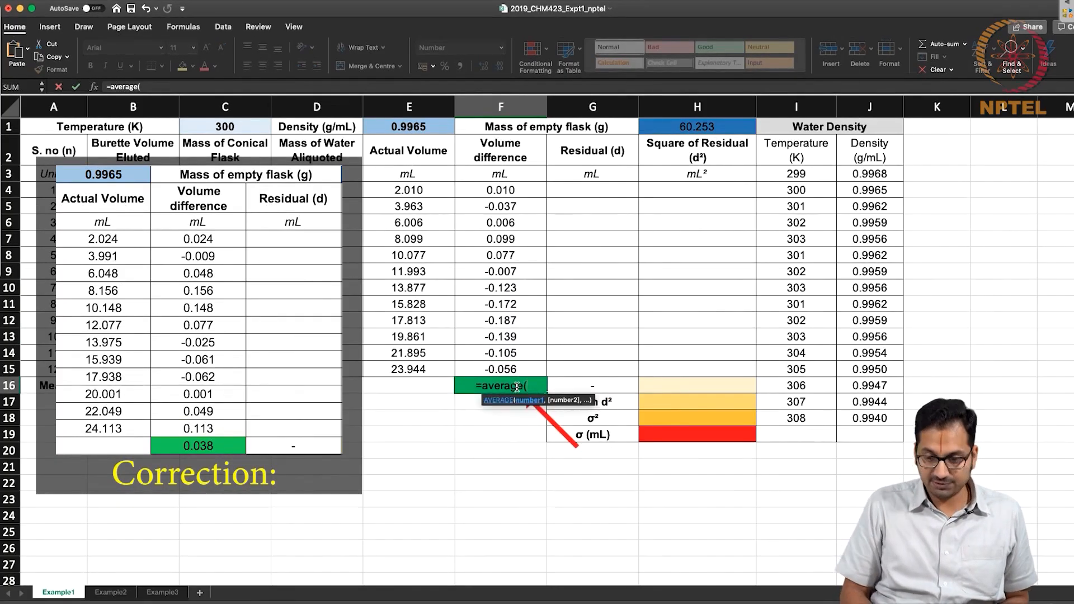
pyautogui.moveTo(504, 190); pyautogui.dragTo(502, 368)
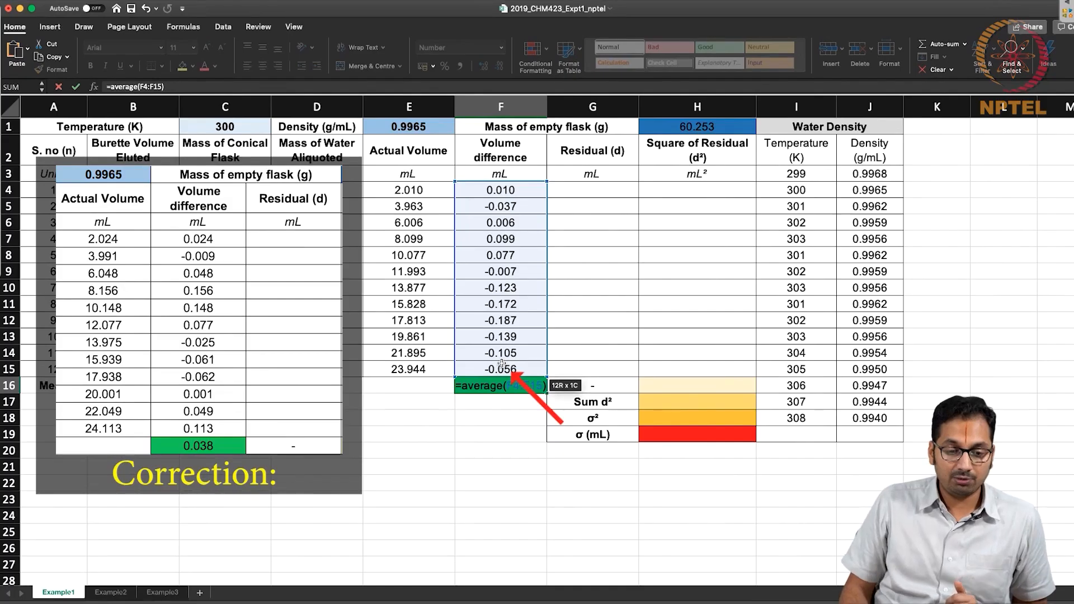
pyautogui.press('Return')
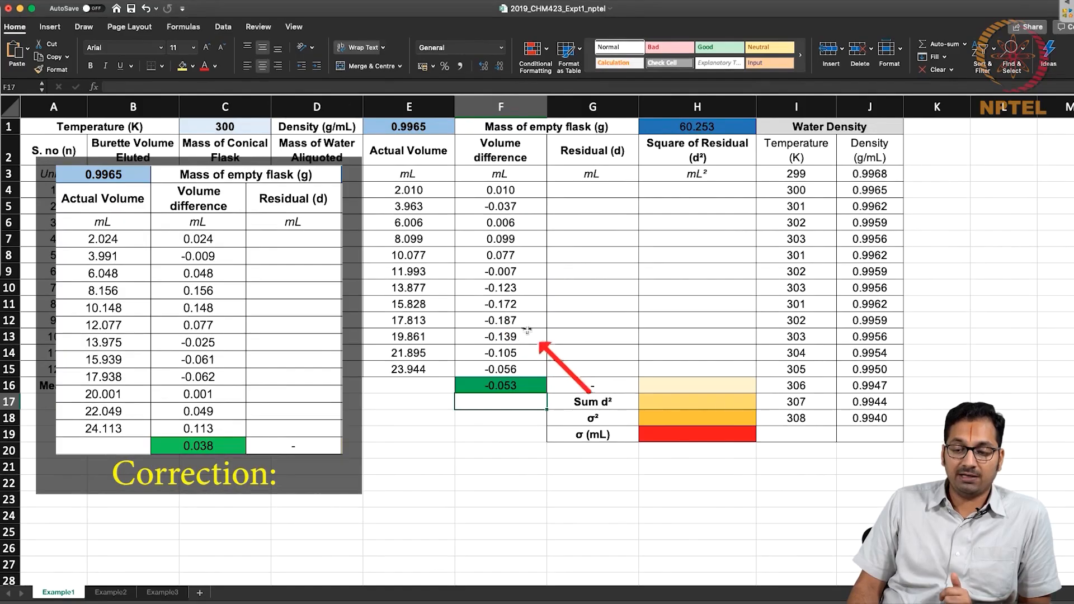
# Compare the individual volume differences in F4:F15 with their mean in F16.
pyautogui.moveTo(527, 324); pyautogui.dragTo(526, 292)
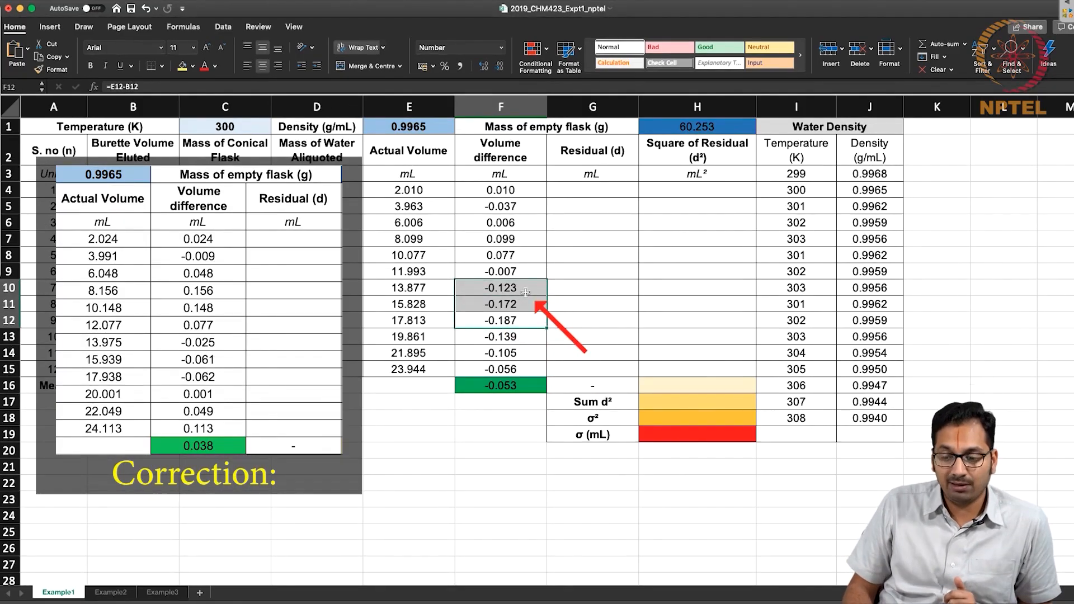
pyautogui.click(528, 353)
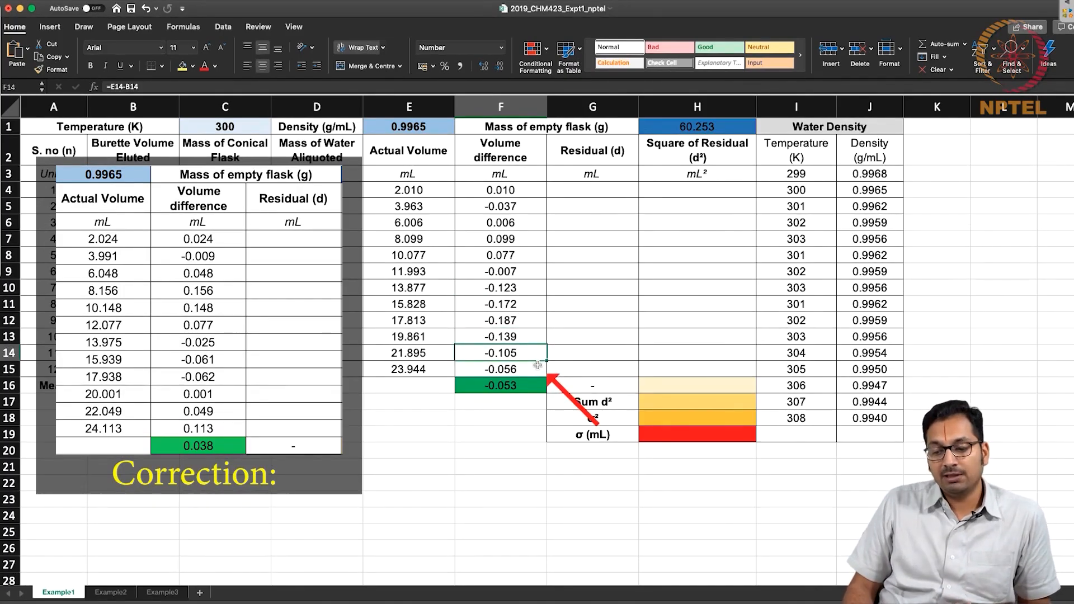
pyautogui.click(507, 224)
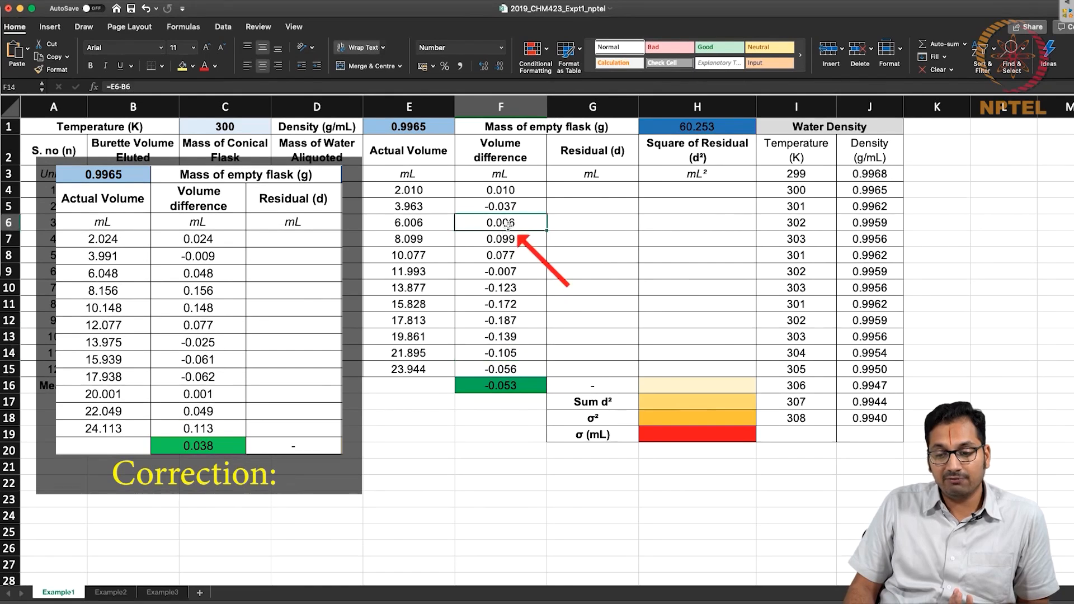
pyautogui.moveTo(508, 225); pyautogui.dragTo(510, 189)
pyautogui.click(525, 191)
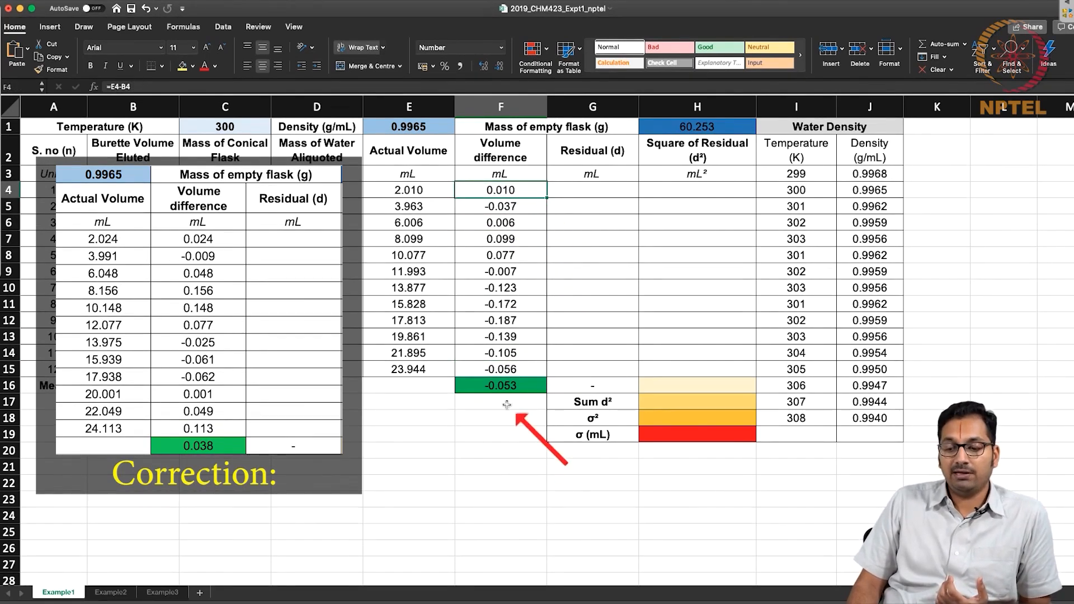
pyautogui.click(507, 391)
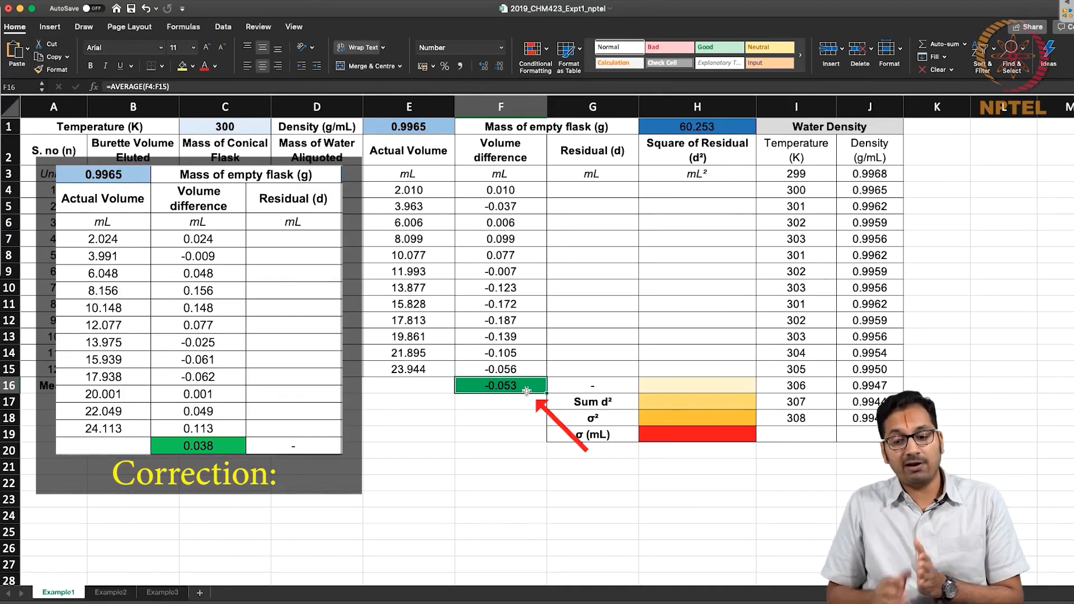
pyautogui.moveTo(508, 321); pyautogui.dragTo(509, 287)
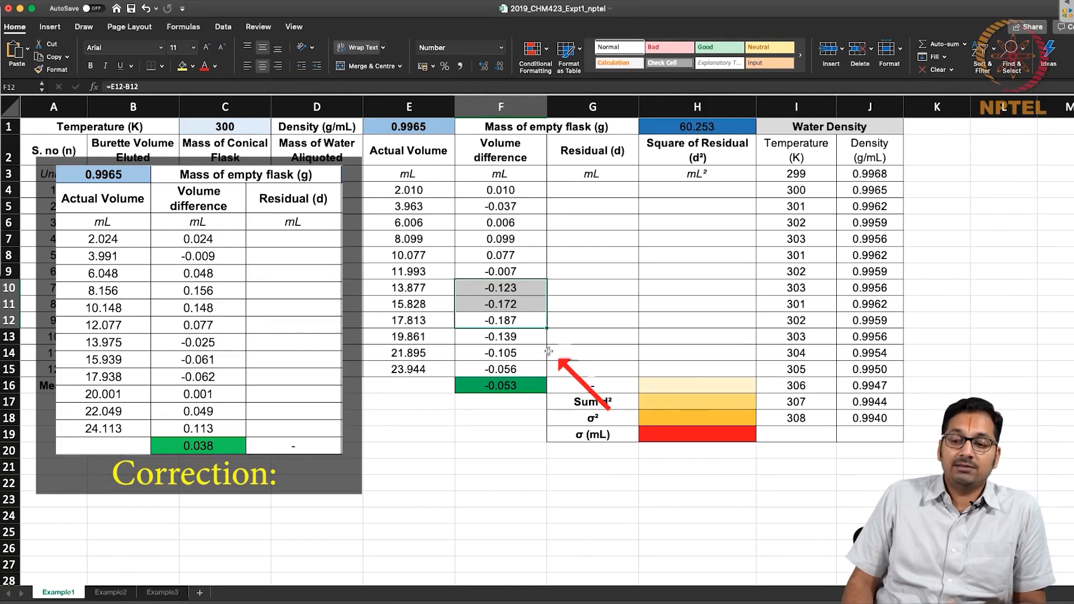
# Enter =F16-F4 in G4 to calculate the first residual from the mean volume difference.
pyautogui.click(596, 193)
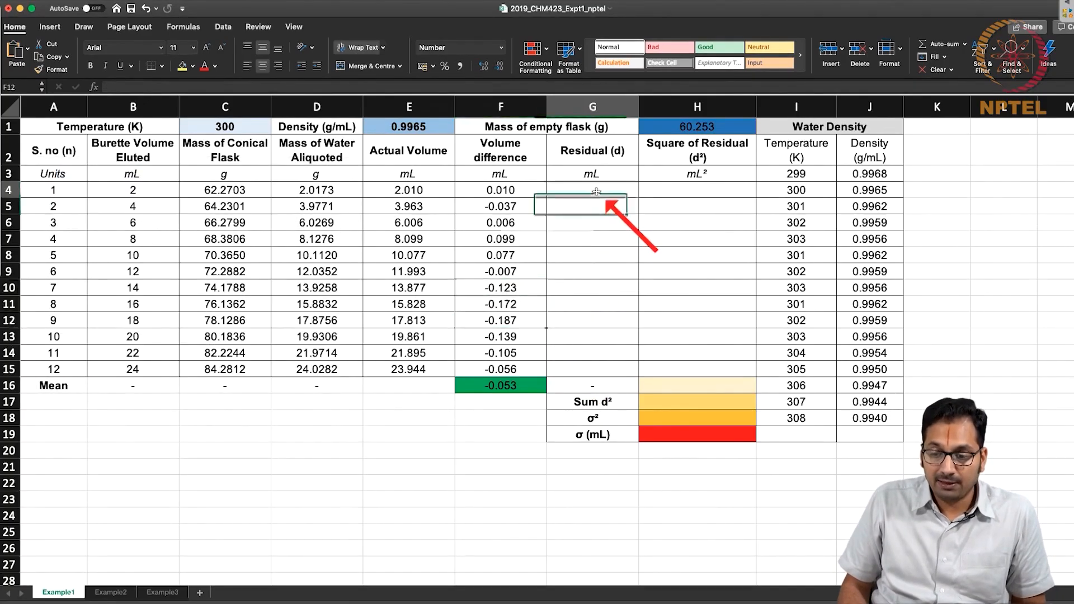
pyautogui.doubleClick(596, 191)
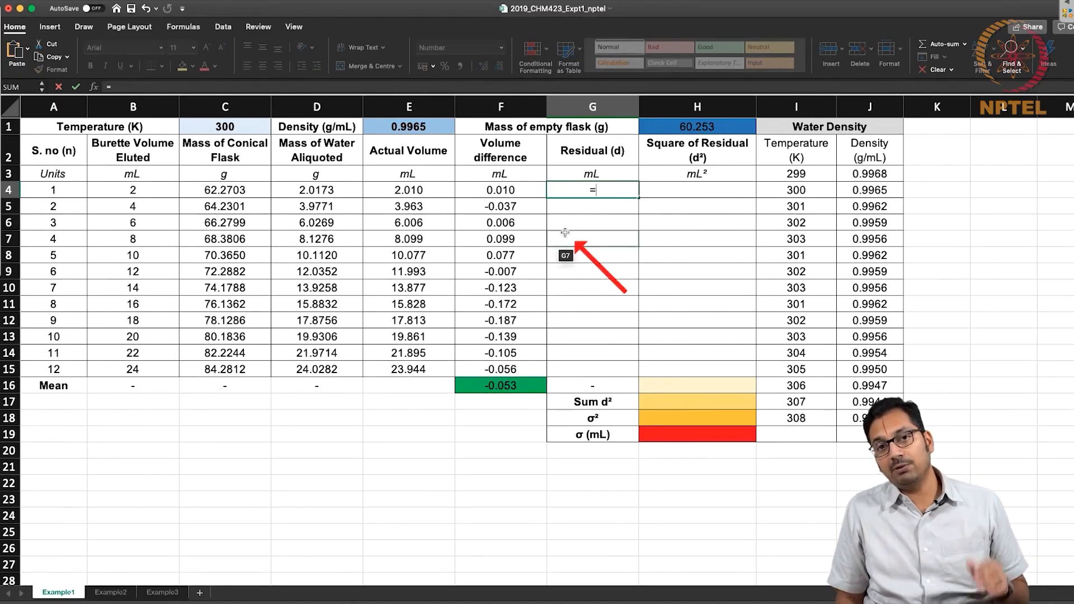
pyautogui.click(511, 388)
pyautogui.write('-')
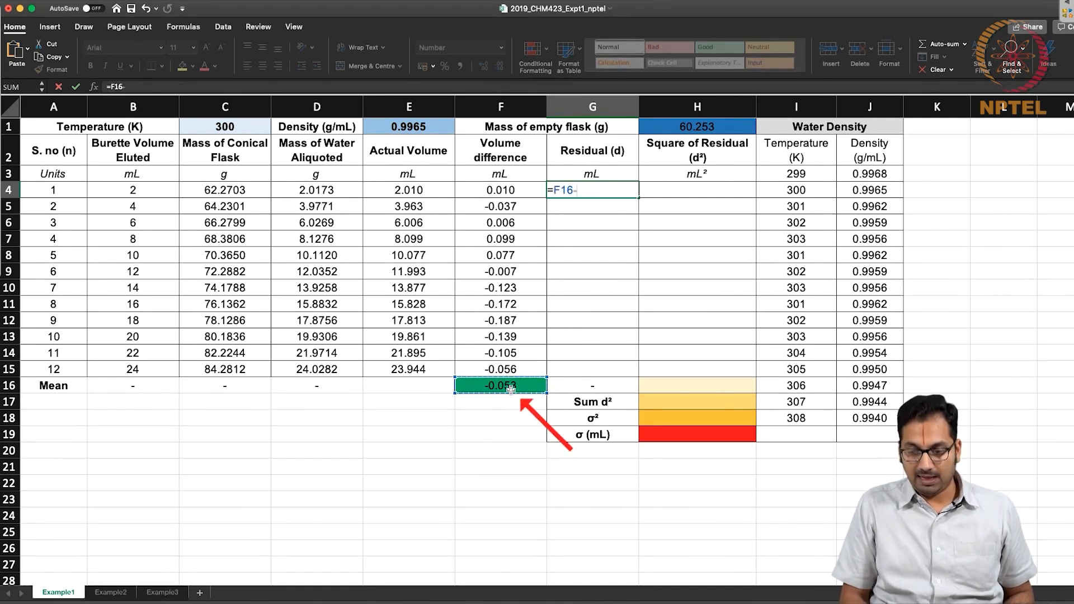
pyautogui.click(522, 193)
pyautogui.press('Return')
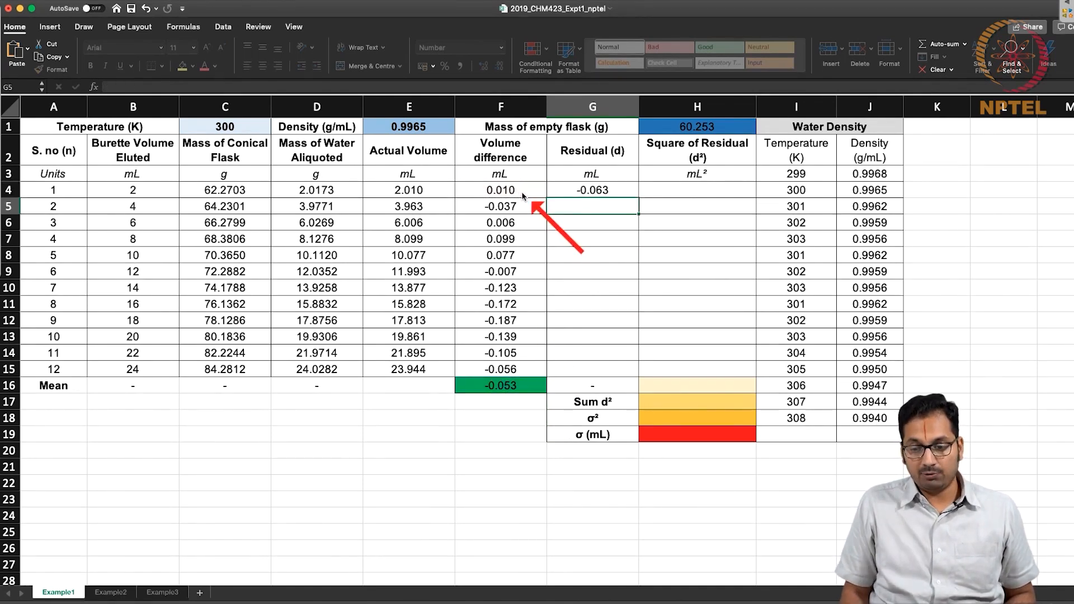
# Change the G4 formula to =$F$16-F4 with an absolute mean reference and copy it down the Residual column through G15.
pyautogui.doubleClick(579, 193)
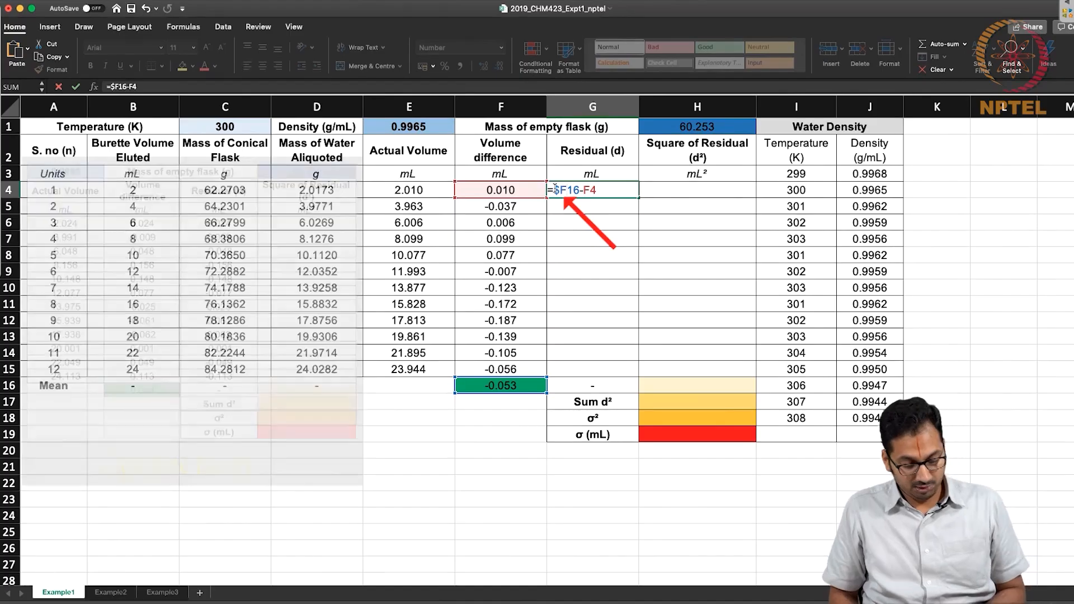
pyautogui.write('$')
pyautogui.hotkey('ctrl', 'Return')
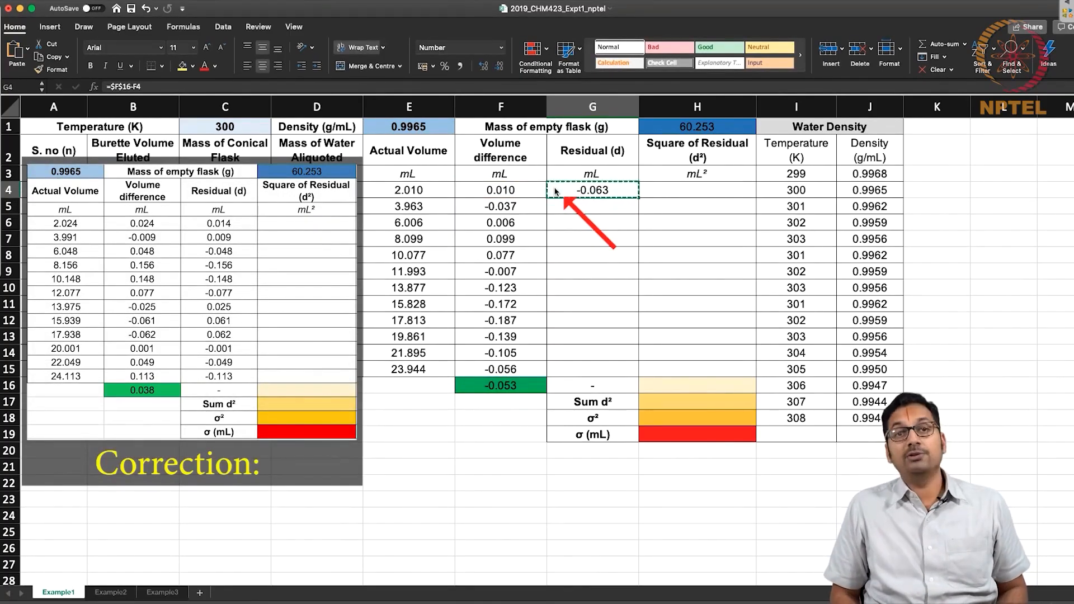
pyautogui.hotkey('shift', 'Down')
pyautogui.hotkey('shift', 'Down')
pyautogui.hotkey('shift', 'Down')
pyautogui.hotkey('shift', 'Down')
pyautogui.hotkey('shift', 'Down')
pyautogui.hotkey('shift', 'Down')
pyautogui.hotkey('shift', 'Down')
pyautogui.hotkey('shift', 'Down')
pyautogui.hotkey('shift', 'Down')
pyautogui.hotkey('shift', 'Down')
pyautogui.hotkey('shift', 'Down')
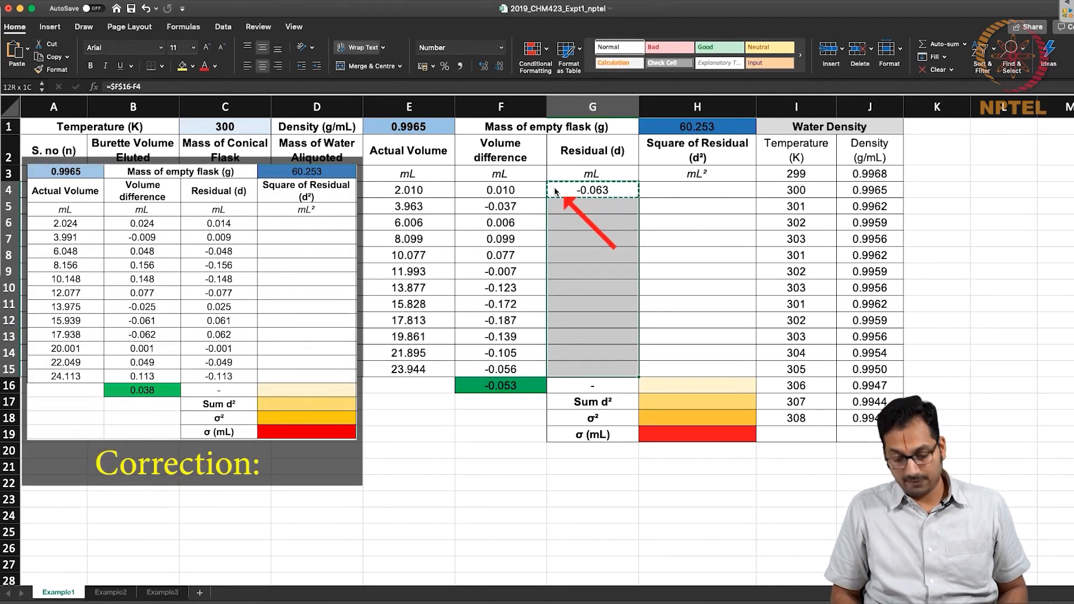
pyautogui.press('super+v')
pyautogui.click(591, 238)
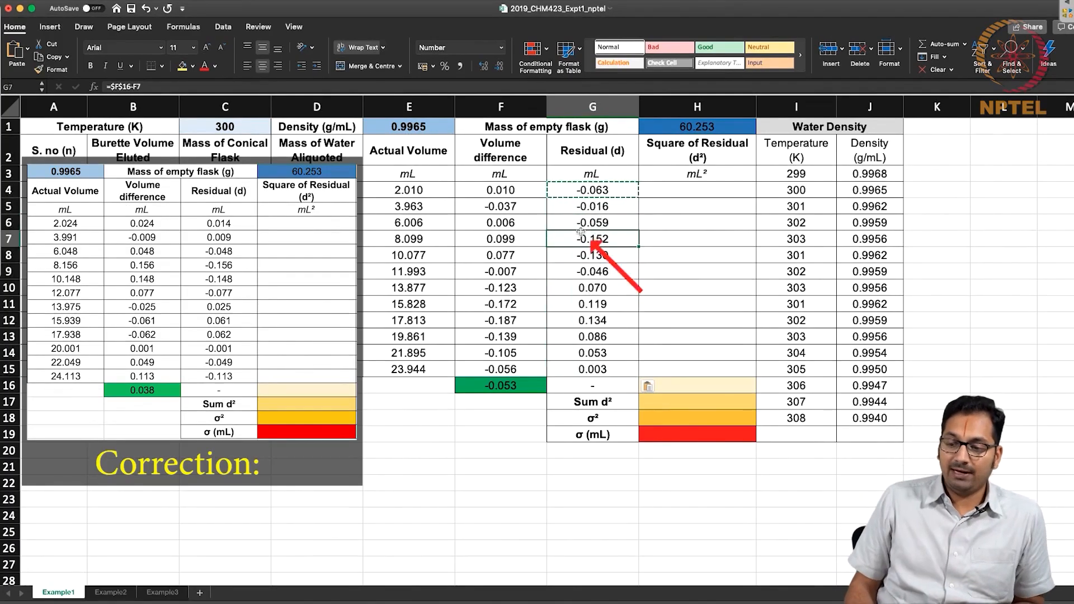
pyautogui.moveTo(592, 191); pyautogui.dragTo(570, 369)
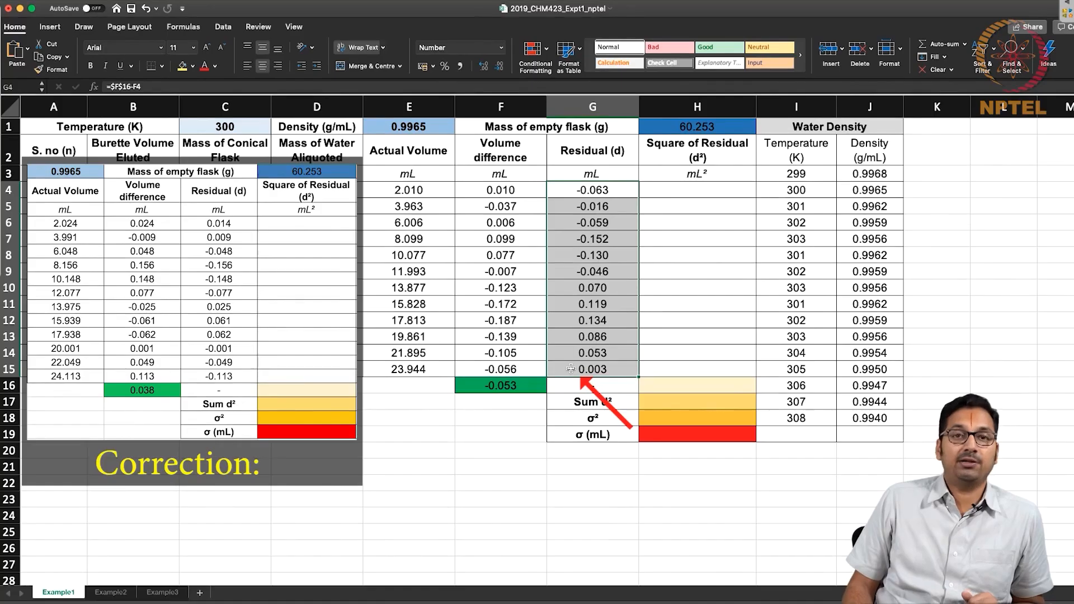
# Plot the residuals G4:G15 against the eluted burette volumes B4:B15 as a scatter chart to examine them, and delete the chart.
pyautogui.click(133, 190)
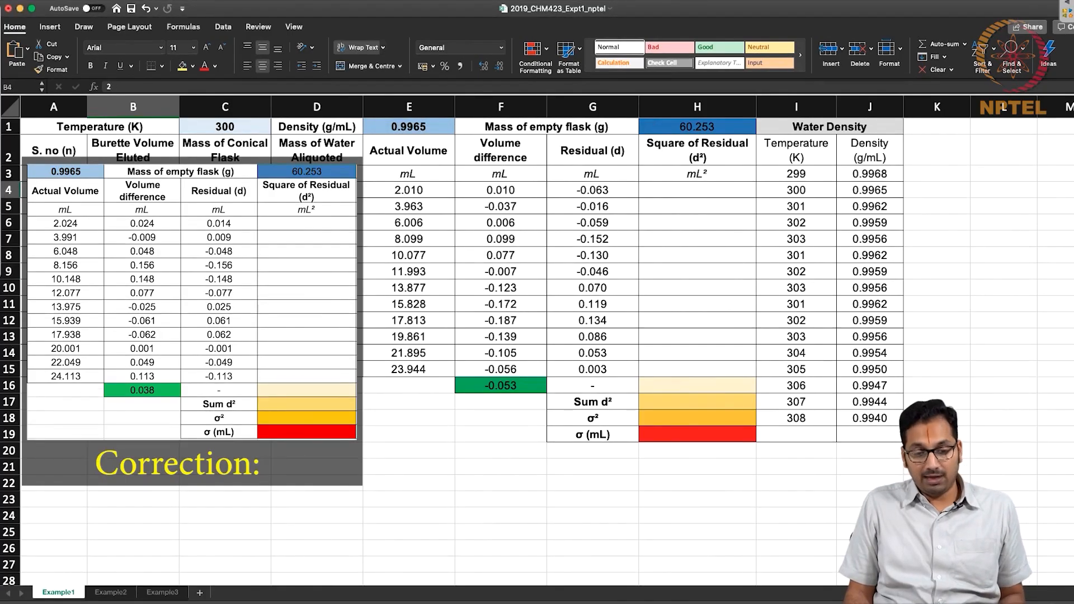
pyautogui.moveTo(133, 190); pyautogui.dragTo(133, 370)
pyautogui.moveTo(596, 196); pyautogui.dragTo(596, 367)
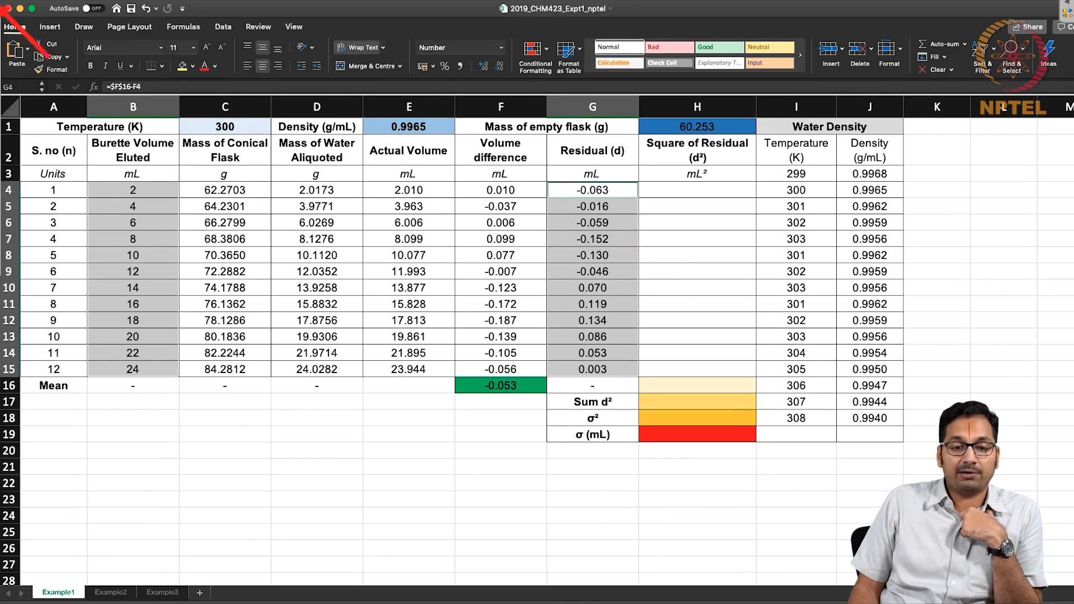
pyautogui.click(50, 27)
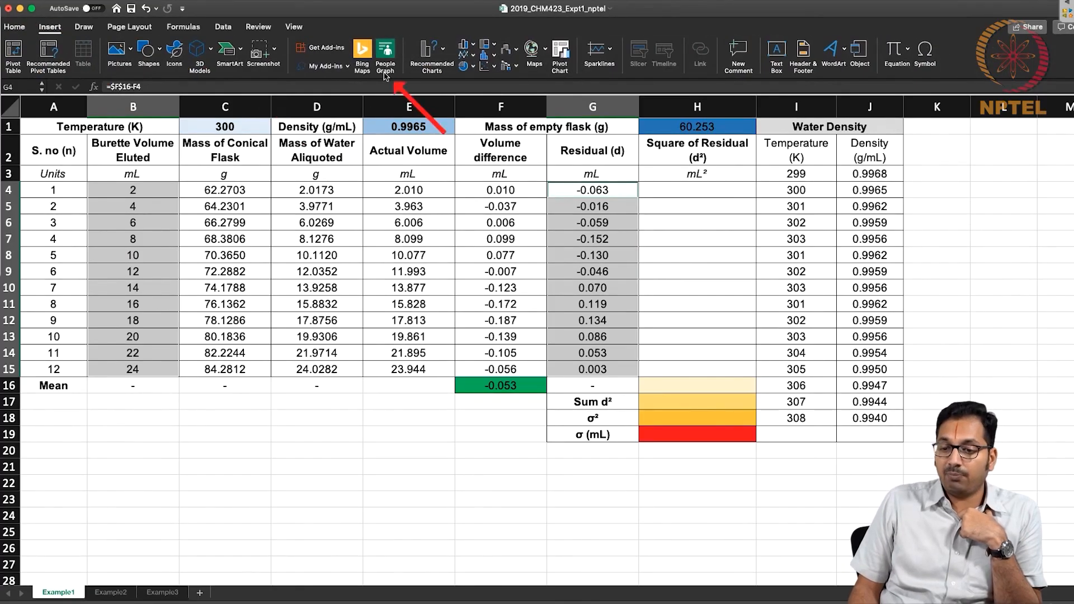
pyautogui.click(482, 69)
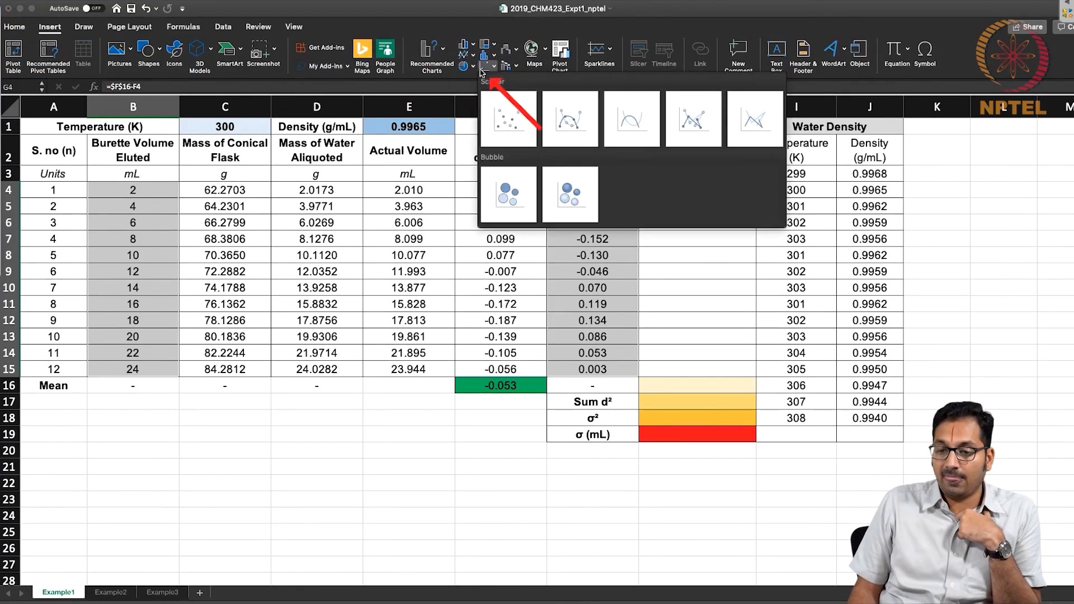
pyautogui.click(502, 114)
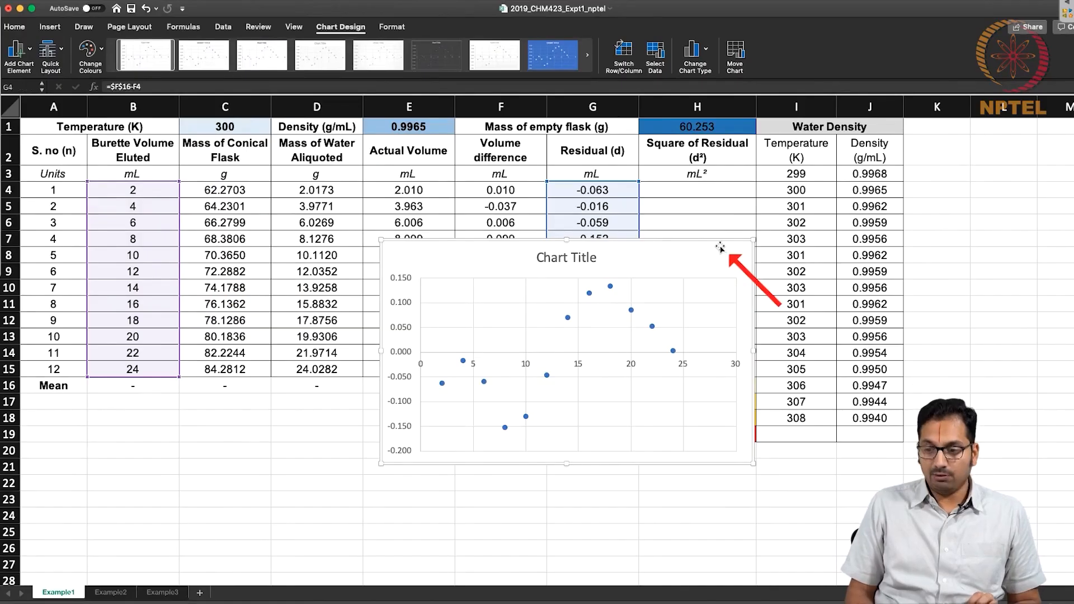
pyautogui.press('Delete')
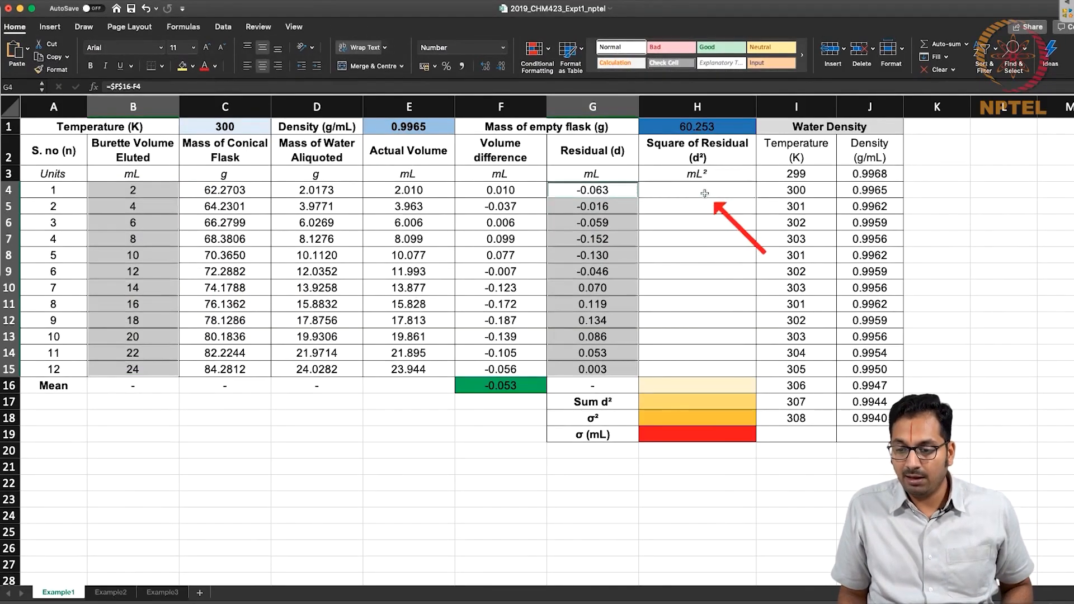
# Enter =G4^2 in H4 to calculate the square of the first residual.
pyautogui.click(704, 193)
pyautogui.write('=')
pyautogui.click(601, 193)
pyautogui.write('^')
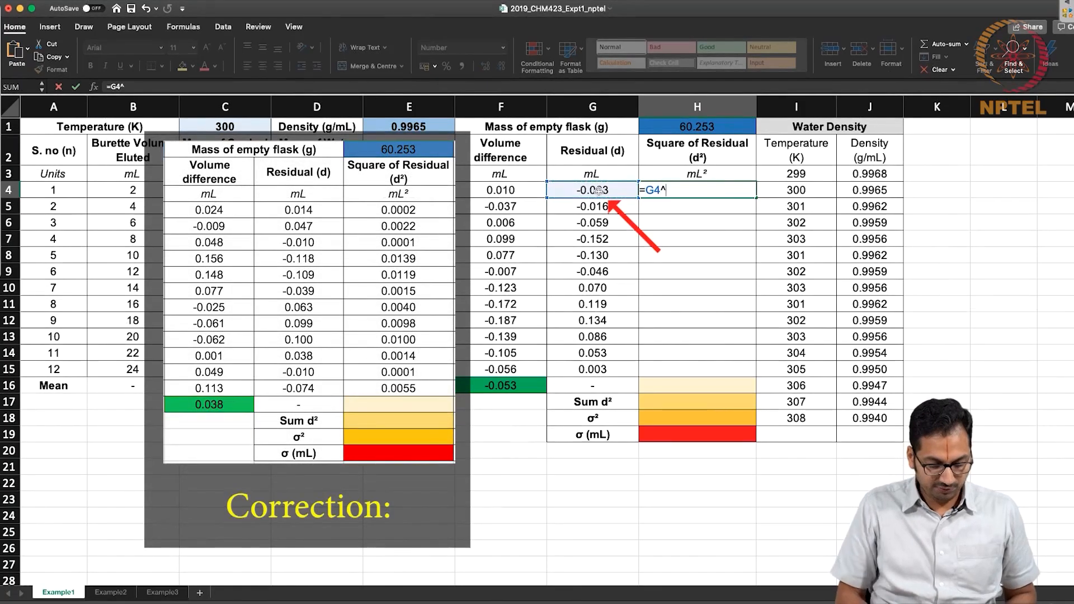
pyautogui.write('2')
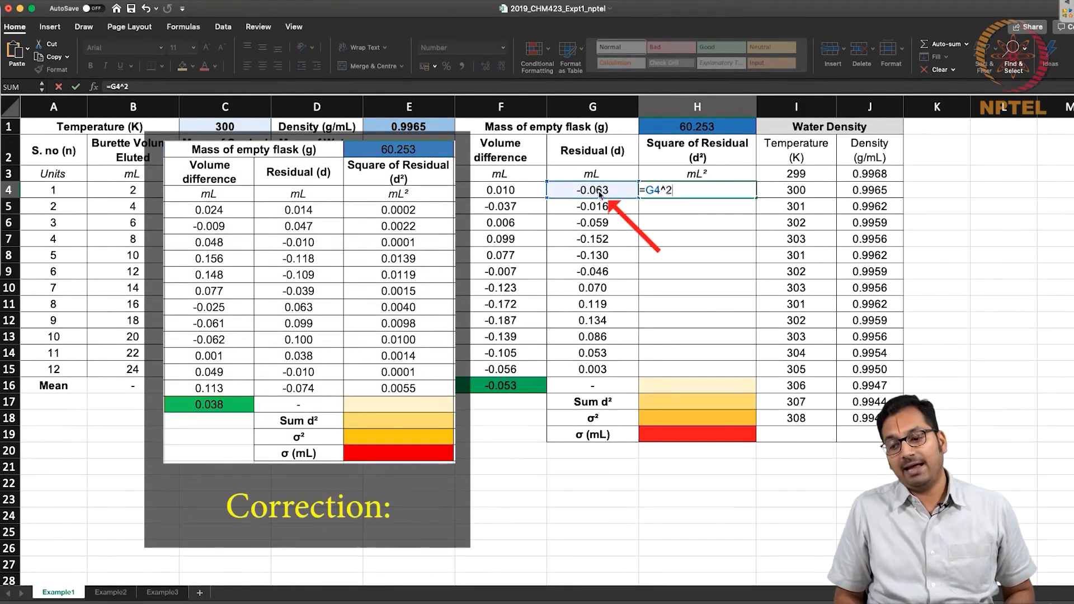
pyautogui.press('Return')
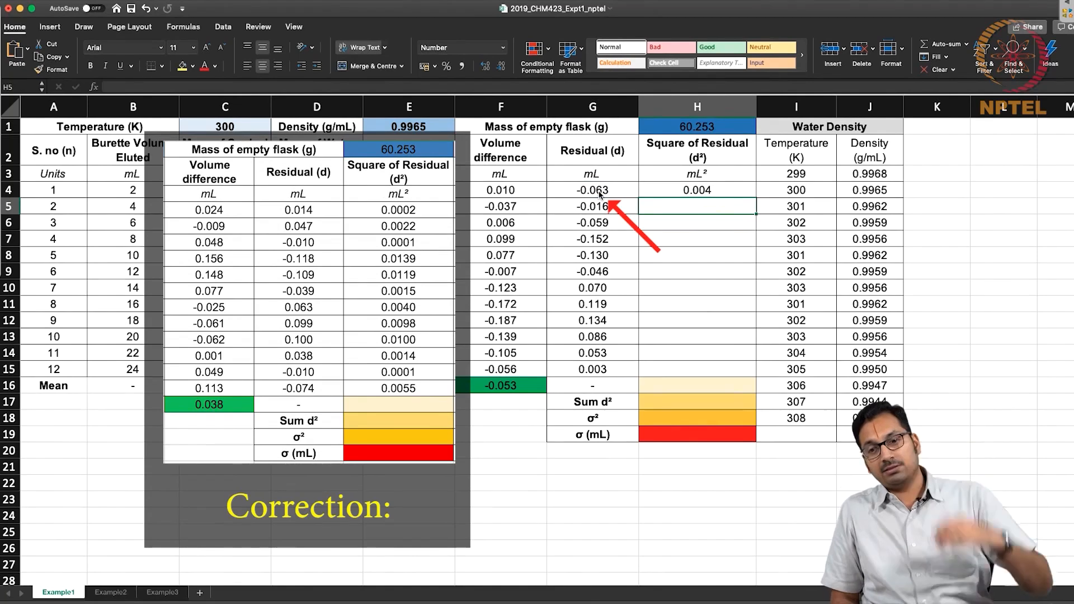
# Copy the H4 formula down the Square of Residual column through H15.
pyautogui.press('Up')
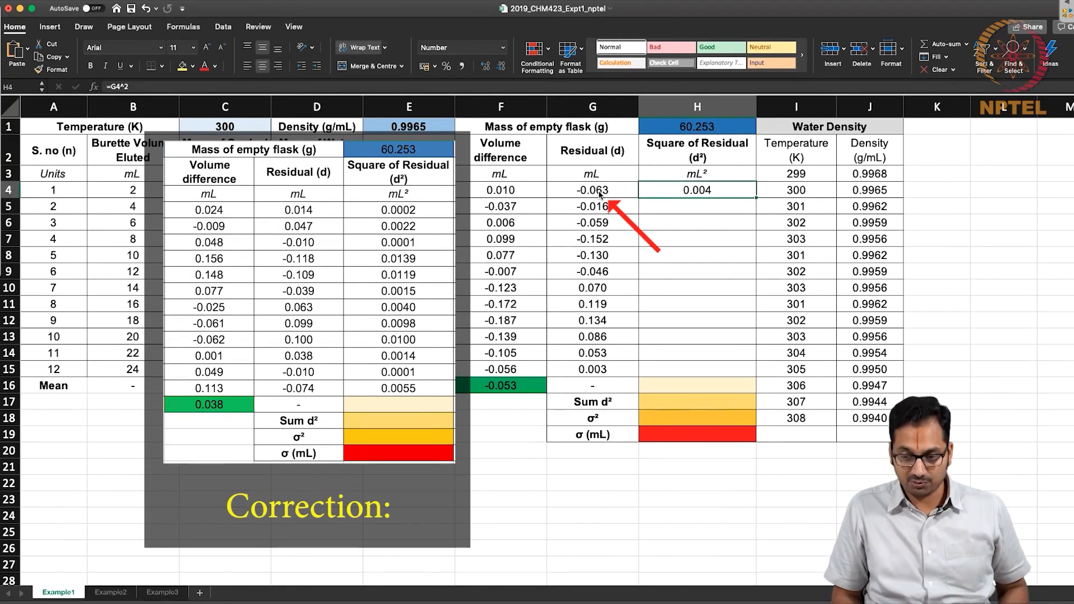
pyautogui.press('super+c')
pyautogui.hotkey('shift', 'Down')
pyautogui.hotkey('shift', 'Down')
pyautogui.hotkey('shift', 'Down')
pyautogui.hotkey('shift', 'Down')
pyautogui.hotkey('shift', 'Down')
pyautogui.hotkey('shift', 'Down')
pyautogui.hotkey('shift', 'Down')
pyautogui.hotkey('shift', 'Down')
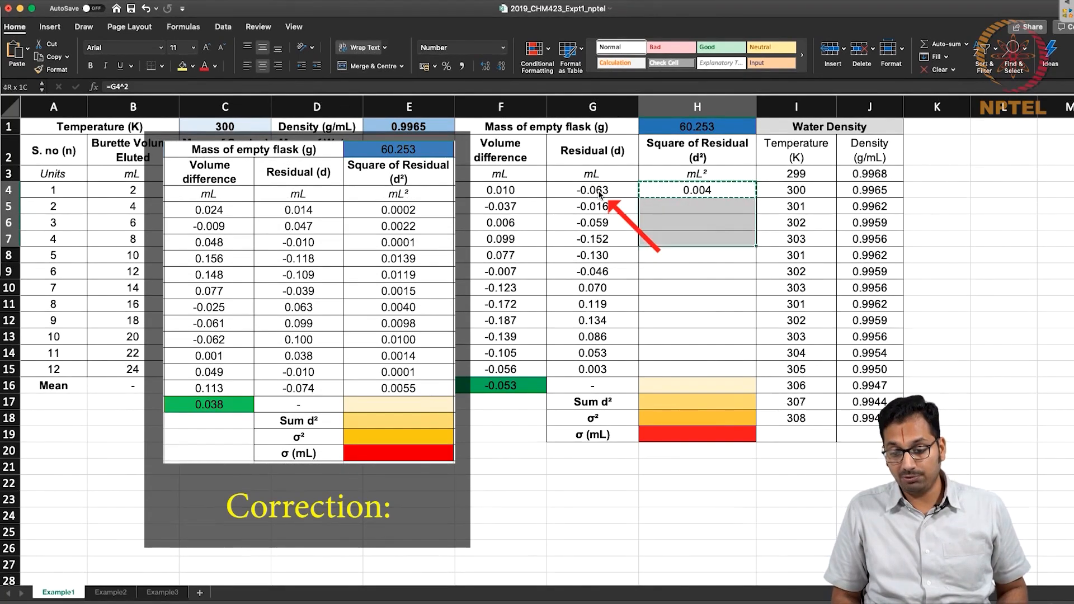
pyautogui.hotkey('shift', 'Down')
pyautogui.hotkey('shift', 'Down')
pyautogui.hotkey('shift', 'Down')
pyautogui.press('super+v')
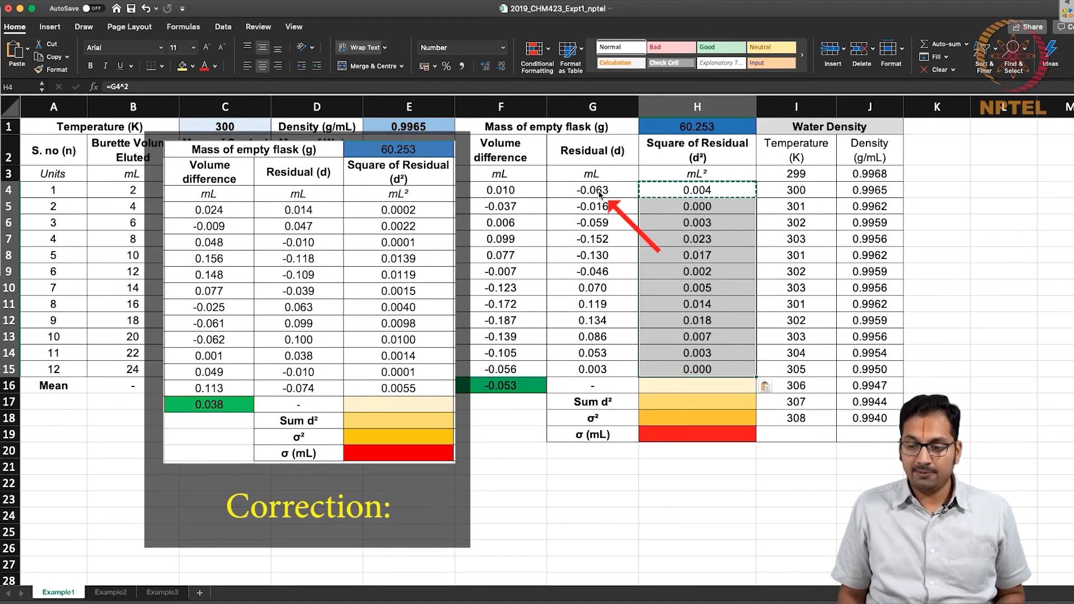
pyautogui.press('Escape')
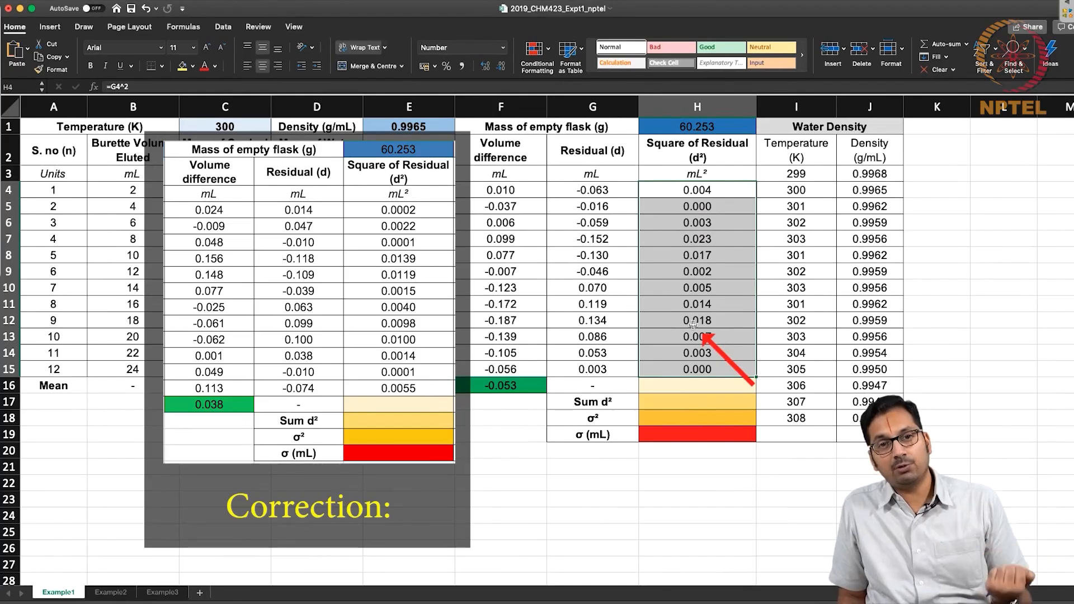
# Enter =SUM(H4:H16) in H17 as the sum of the squared residuals.
pyautogui.doubleClick(700, 388)
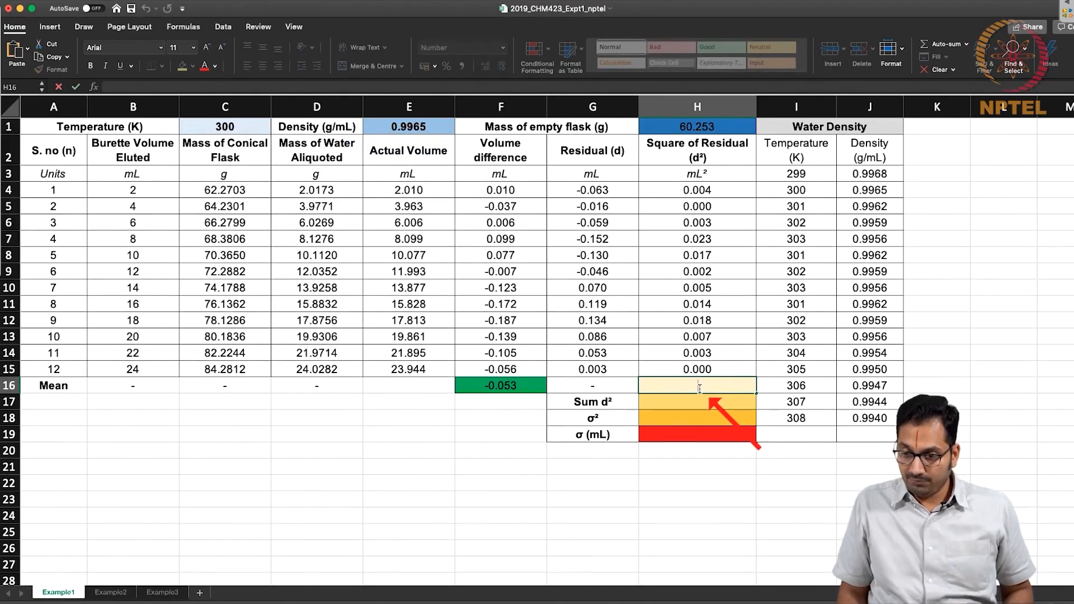
pyautogui.click(705, 402)
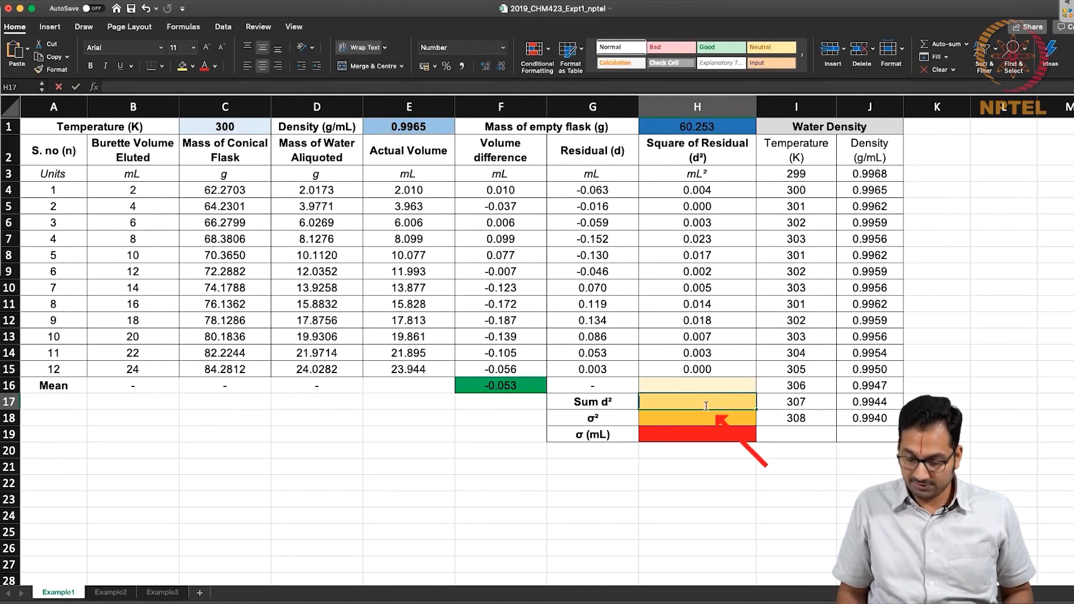
pyautogui.write('=sum(')
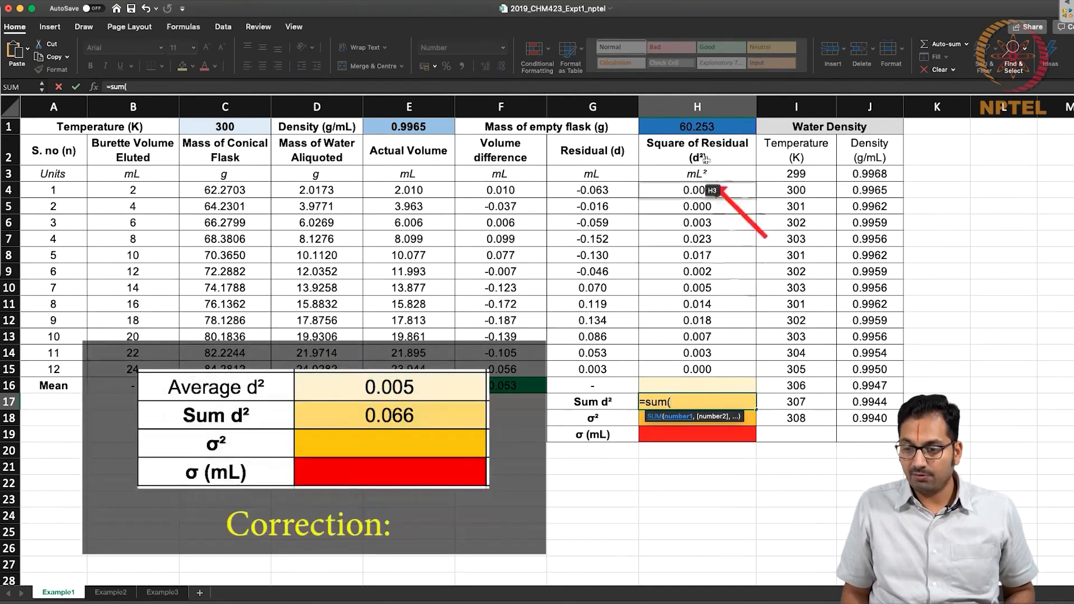
pyautogui.moveTo(699, 190); pyautogui.dragTo(691, 382)
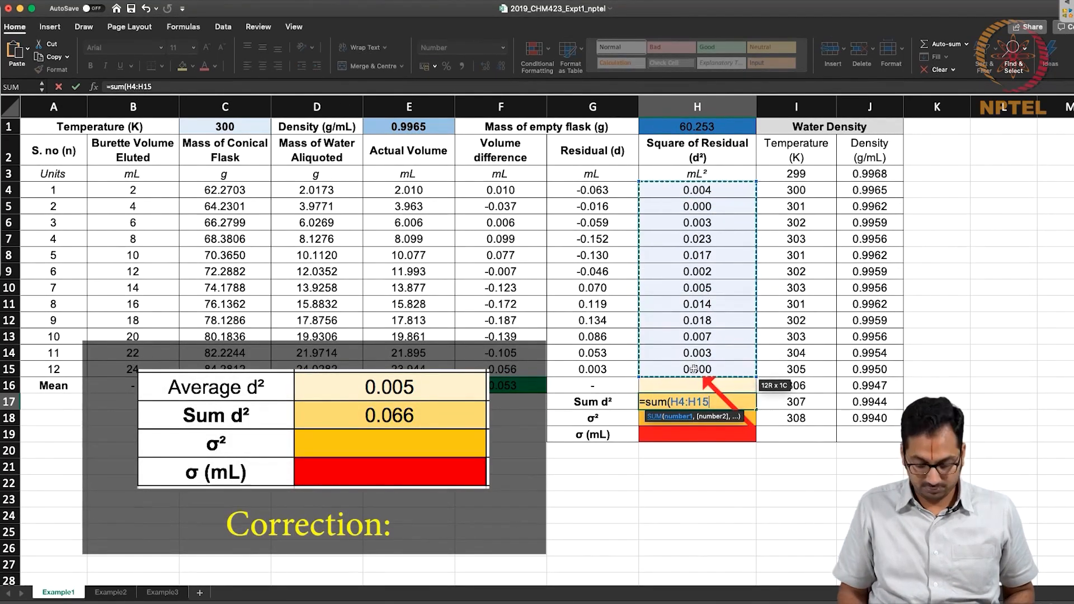
pyautogui.press('Return')
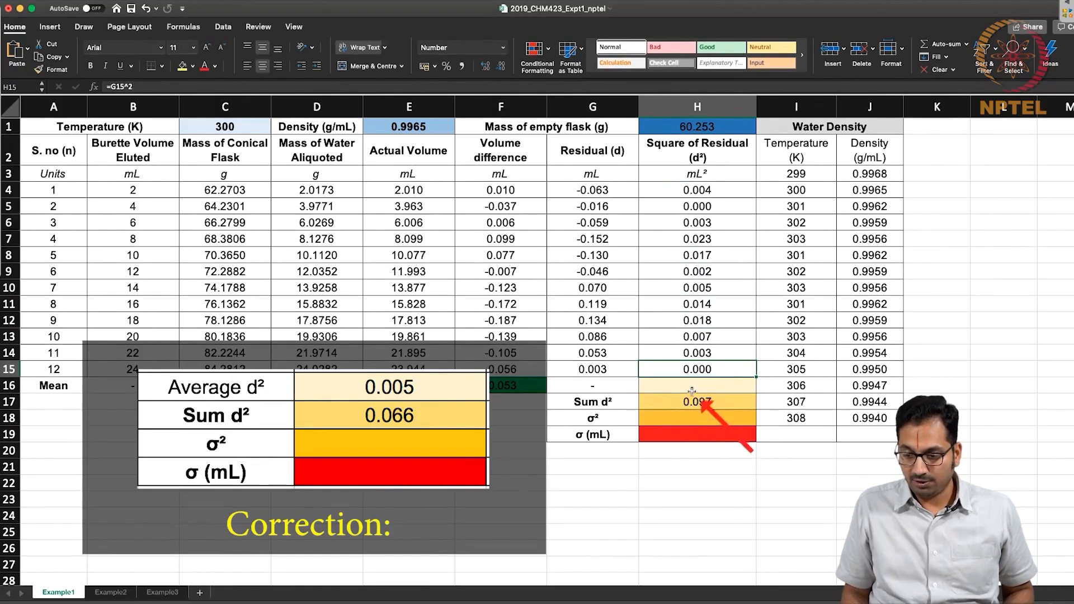
# Try entering =average(H4:H16) in H16 as the mean of the squared residuals.
pyautogui.click(695, 385)
pyautogui.write('=average(')
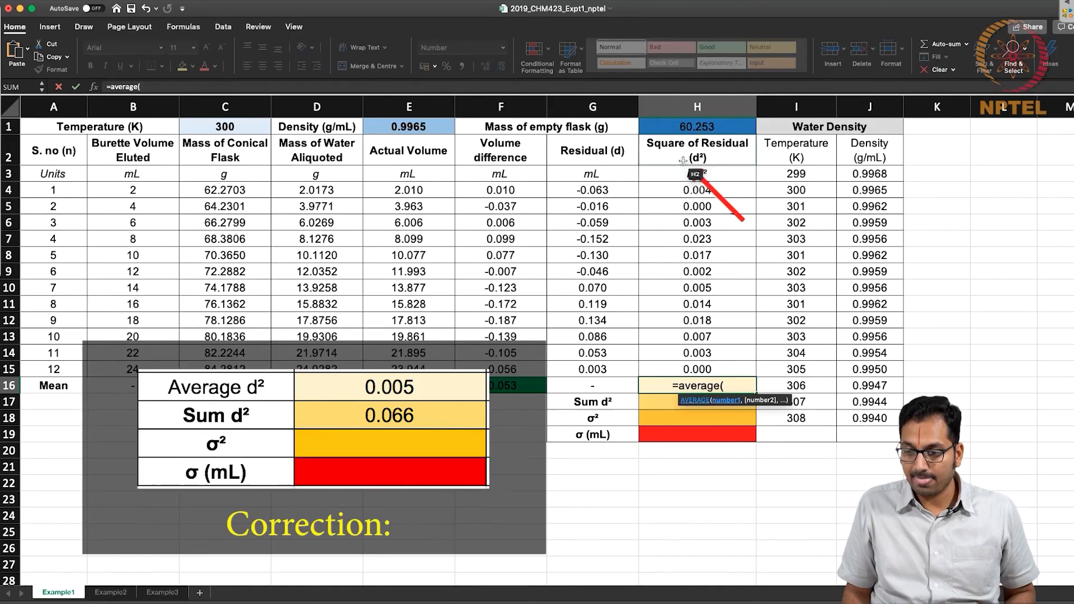
pyautogui.moveTo(694, 190); pyautogui.dragTo(692, 377)
pyautogui.write(')')
pyautogui.press('Return')
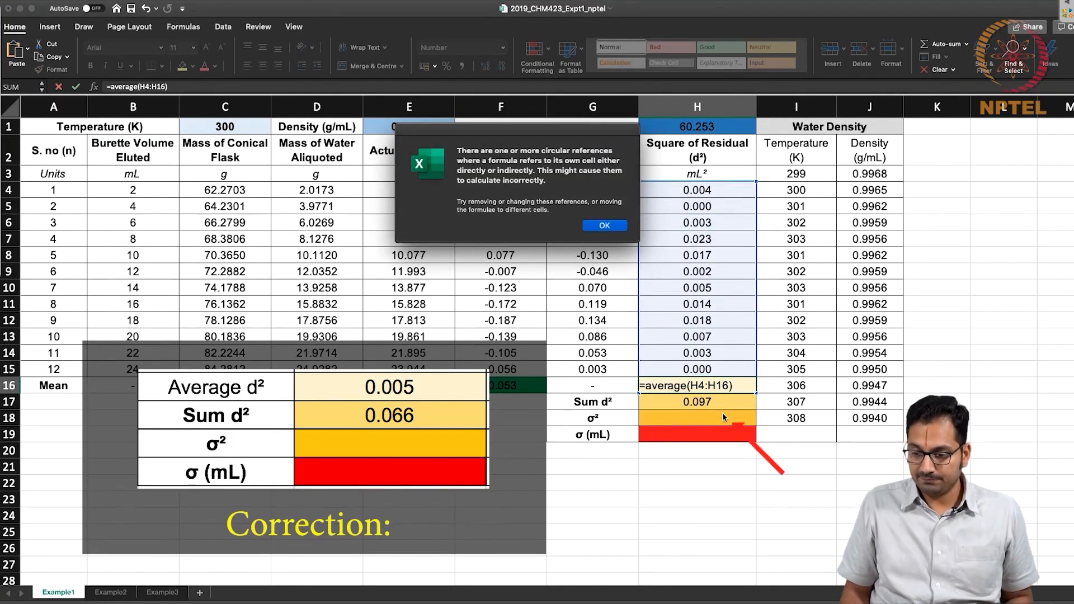
pyautogui.click(603, 225)
# Enter =AVERAGE(H4:H15) in H16 as the mean of the squared residuals and review the H16 and H17 formulas.
pyautogui.click(690, 382)
pyautogui.write('=average(')
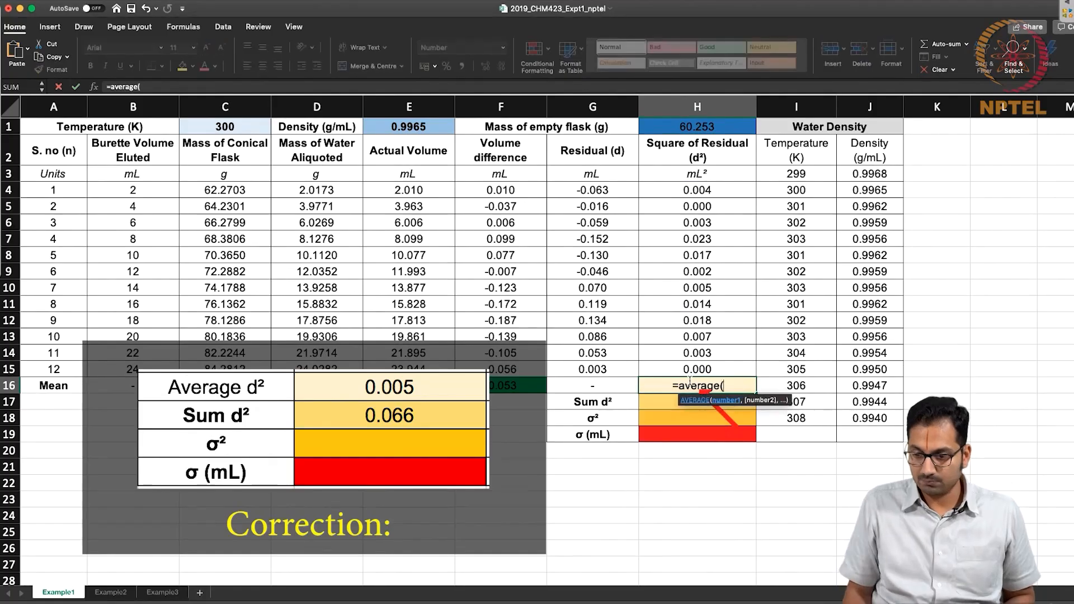
pyautogui.moveTo(697, 190); pyautogui.dragTo(691, 369)
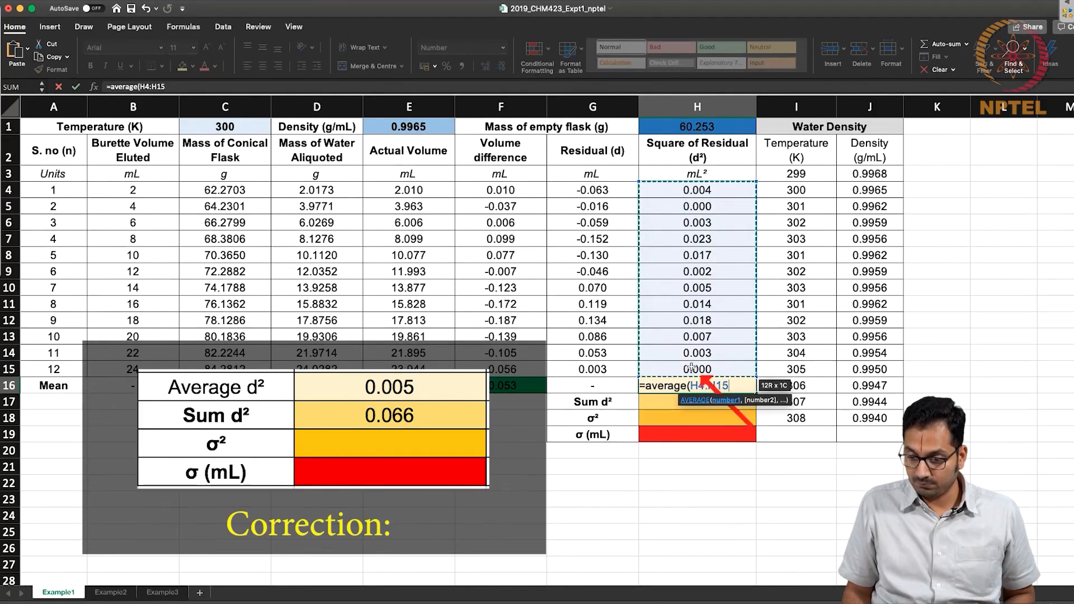
pyautogui.press('Return')
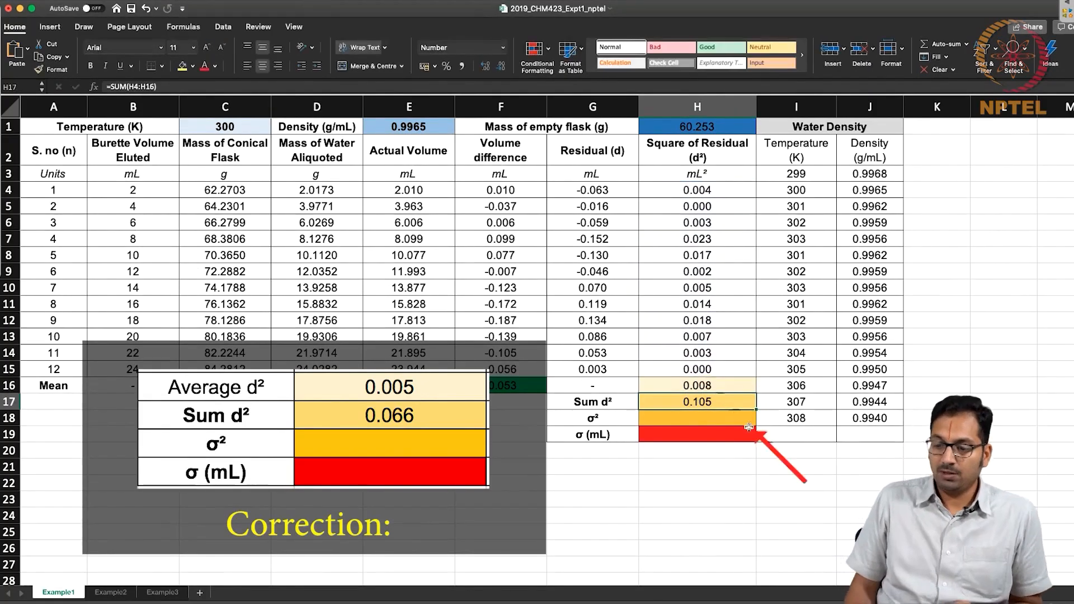
pyautogui.click(714, 387)
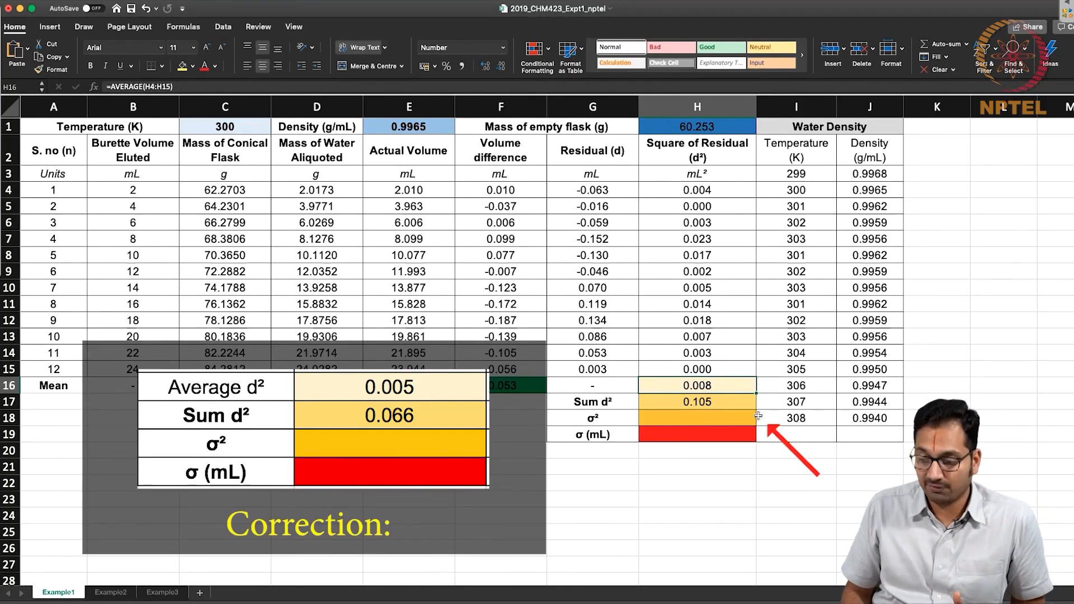
pyautogui.press('Down')
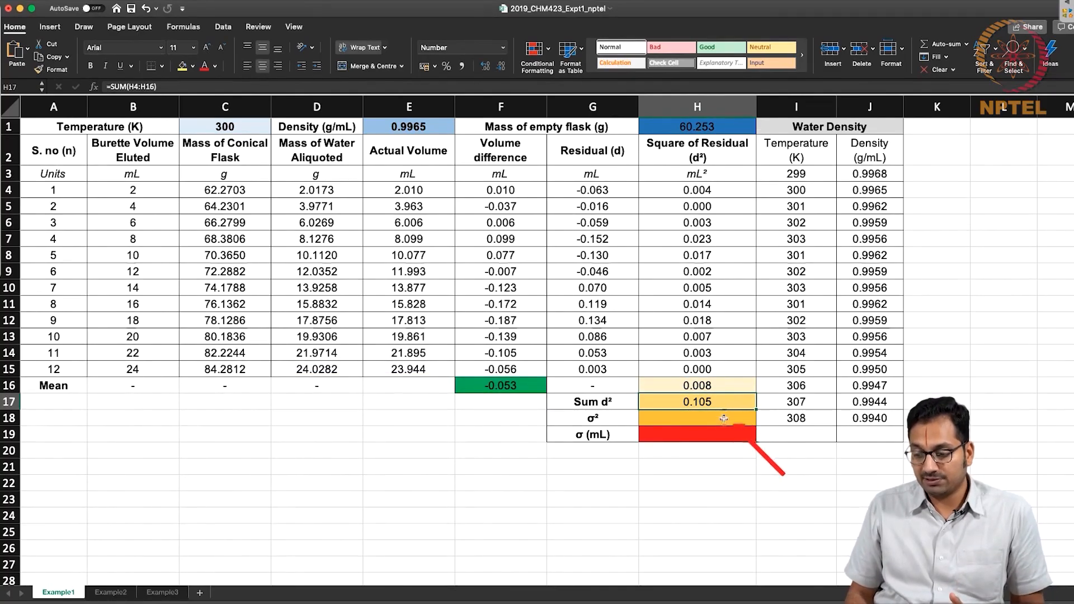
# Enter =H17/(COUNT(H4:H15)-1) in H18 to calculate the variance σ² from the sum of squared residuals.
pyautogui.doubleClick(724, 419)
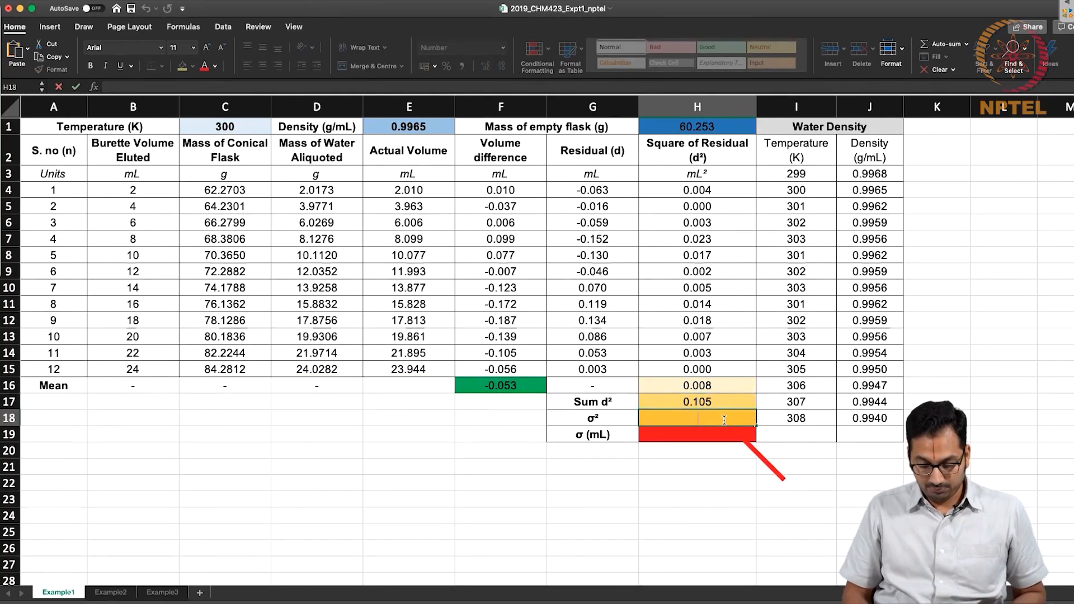
pyautogui.write('=')
pyautogui.click(710, 402)
pyautogui.write('/')
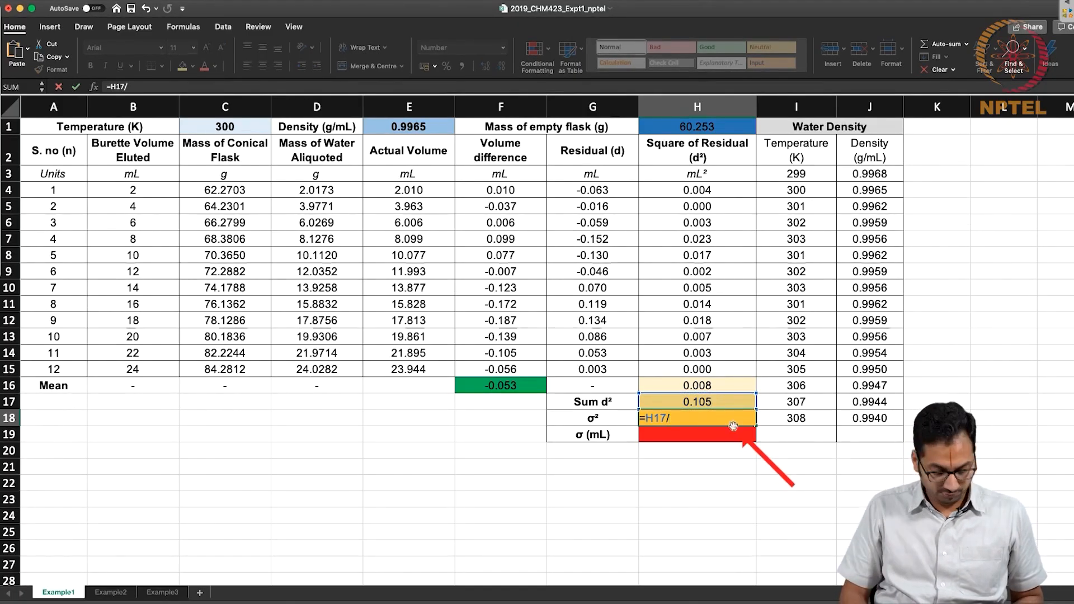
pyautogui.write('count(')
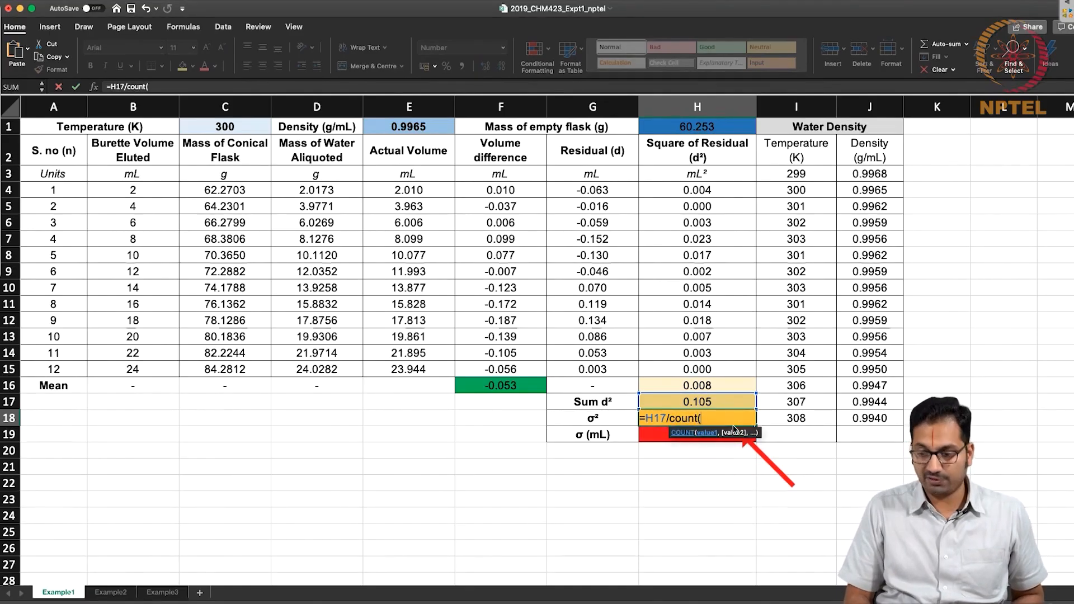
pyautogui.moveTo(697, 191); pyautogui.dragTo(689, 364)
pyautogui.write(')')
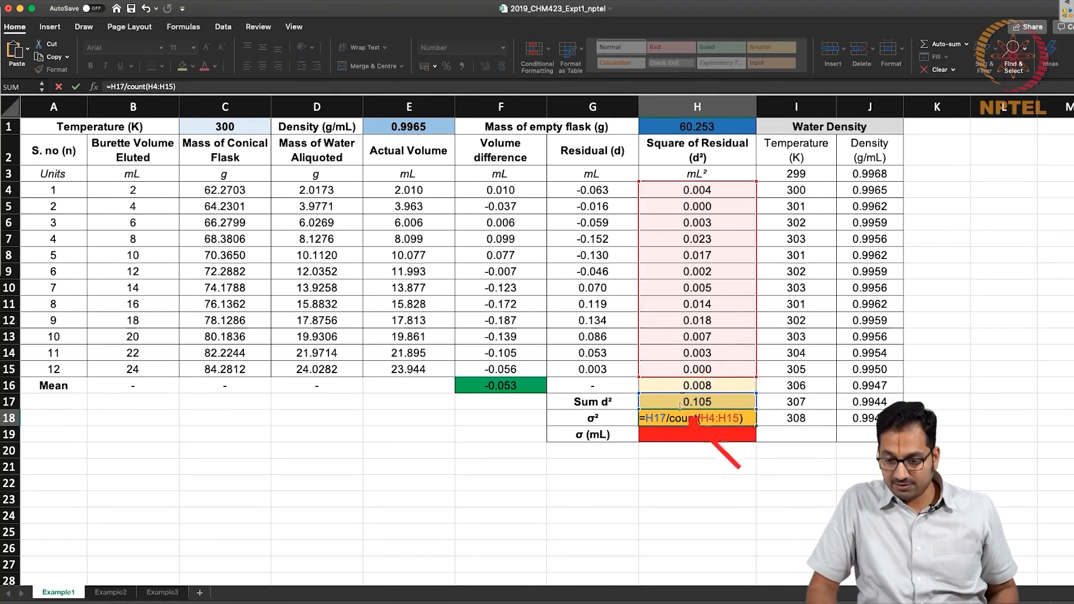
pyautogui.click(669, 419)
pyautogui.write('(')
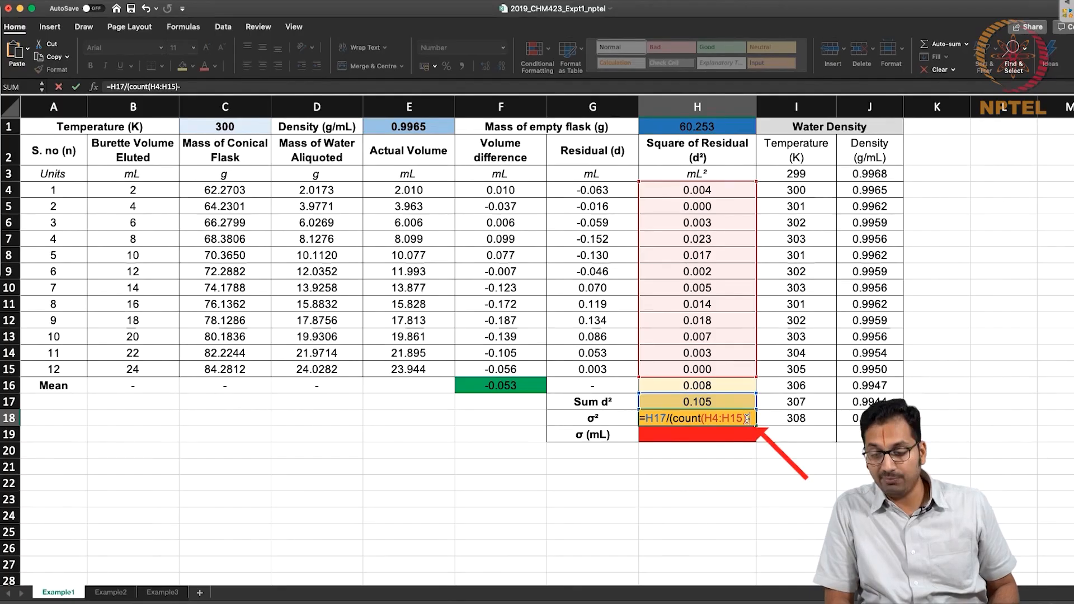
pyautogui.write(')')
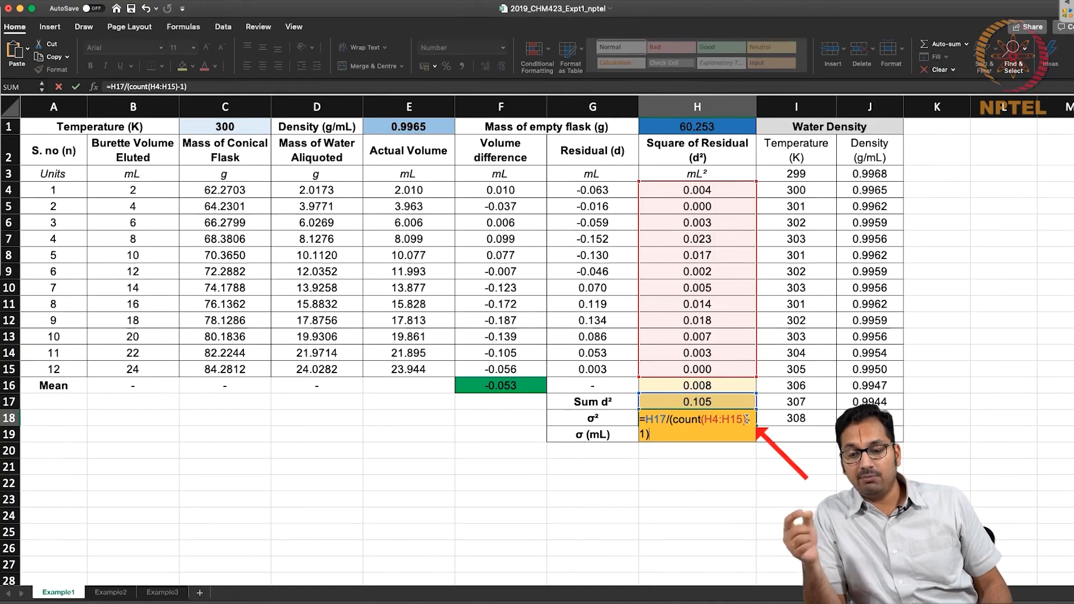
pyautogui.press('Return')
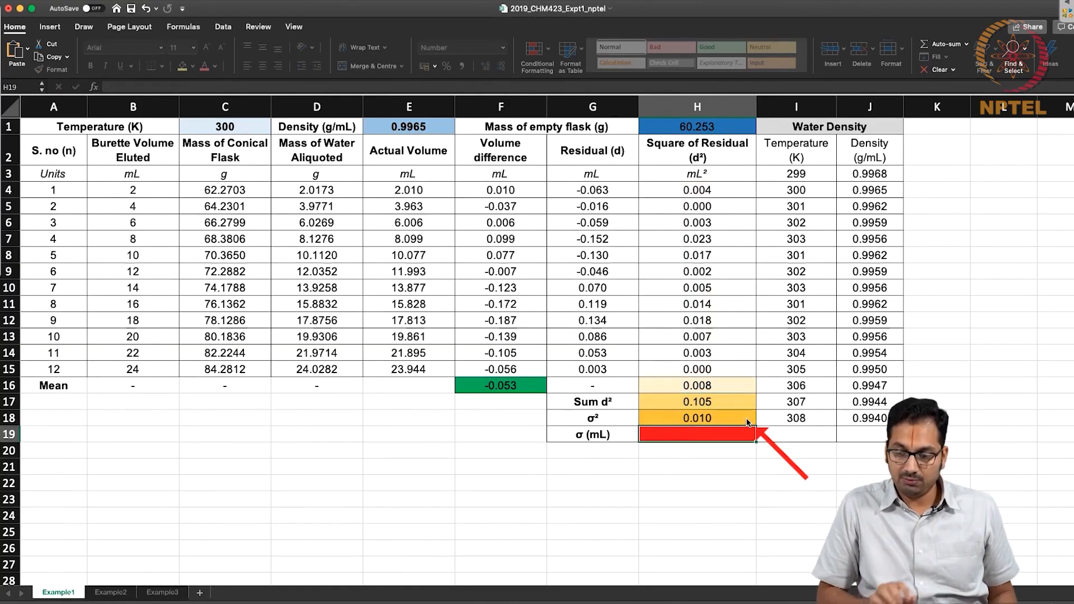
# Enter =SQRT((H18)) in H19 to calculate the standard deviation σ in mL.
pyautogui.click(714, 419)
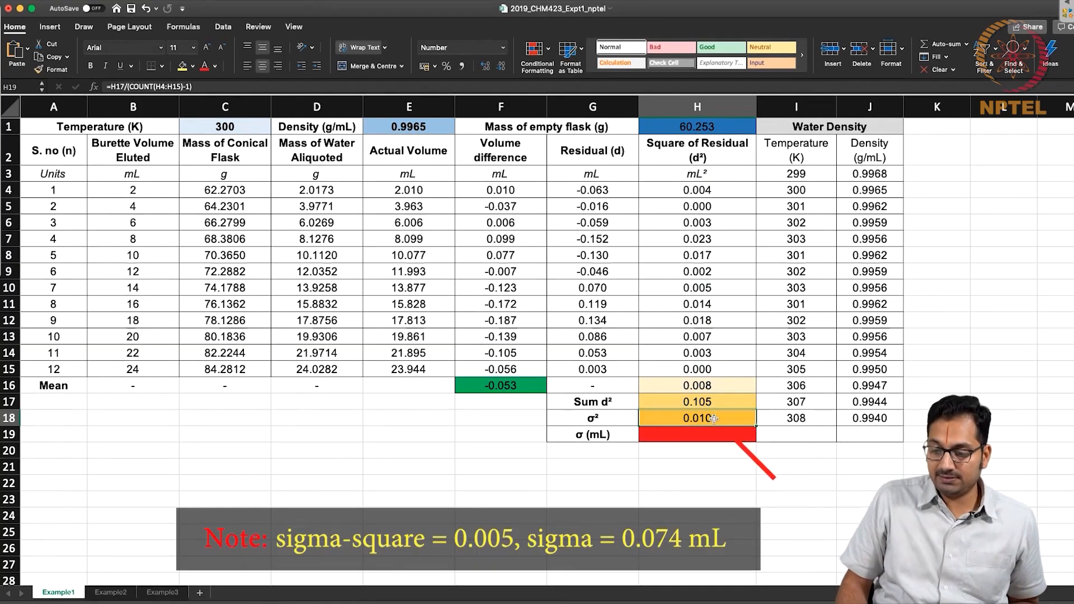
pyautogui.doubleClick(713, 435)
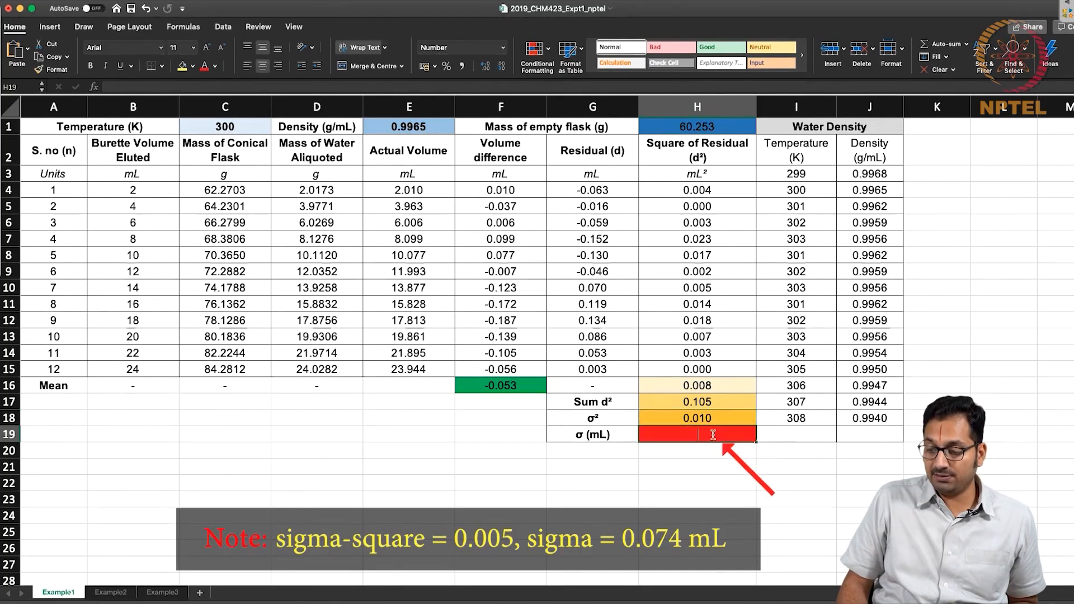
pyautogui.write('=')
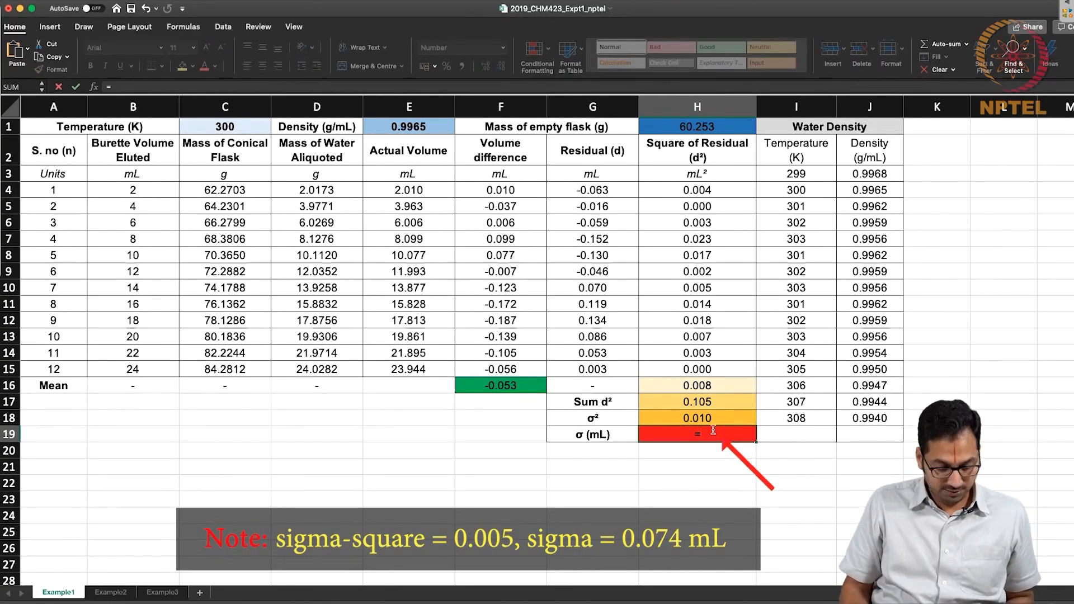
pyautogui.write('sqrt(')
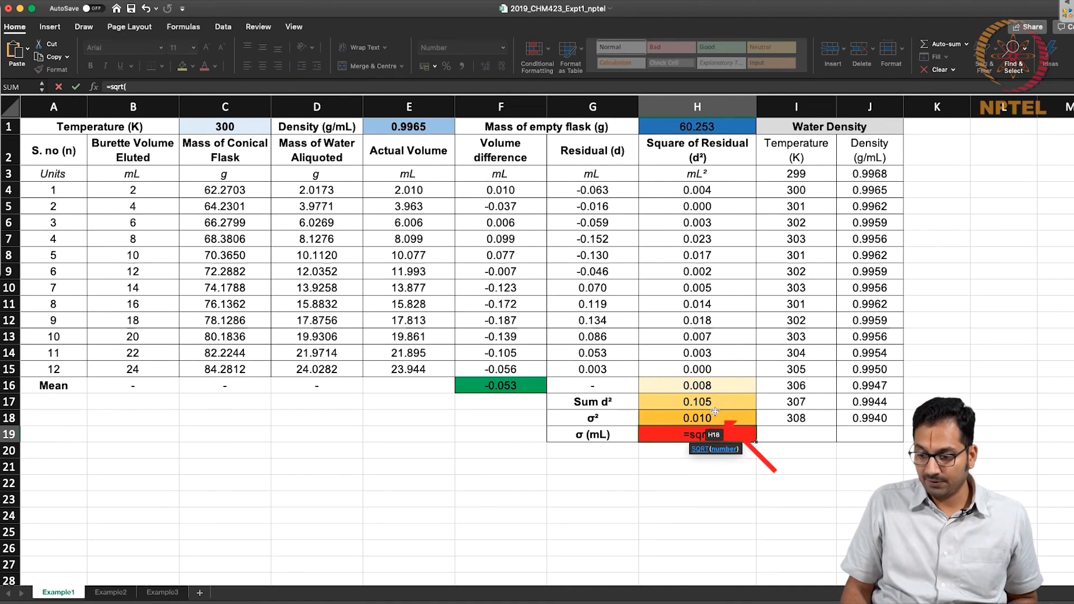
pyautogui.write('(')
pyautogui.click(711, 417)
pyautogui.press('Return')
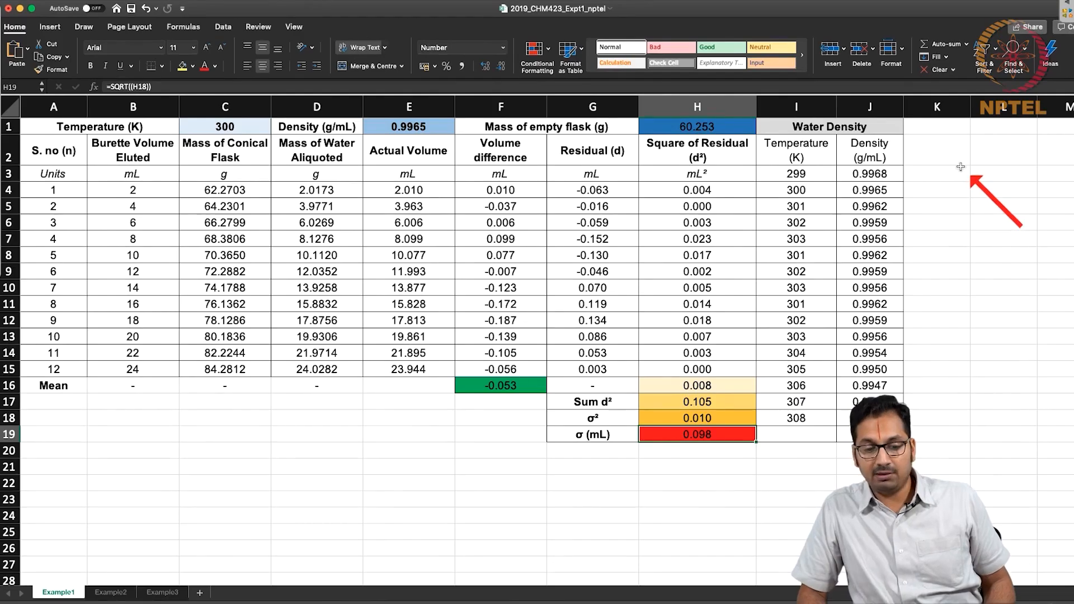
pyautogui.doubleClick(942, 189)
pyautogui.write('=')
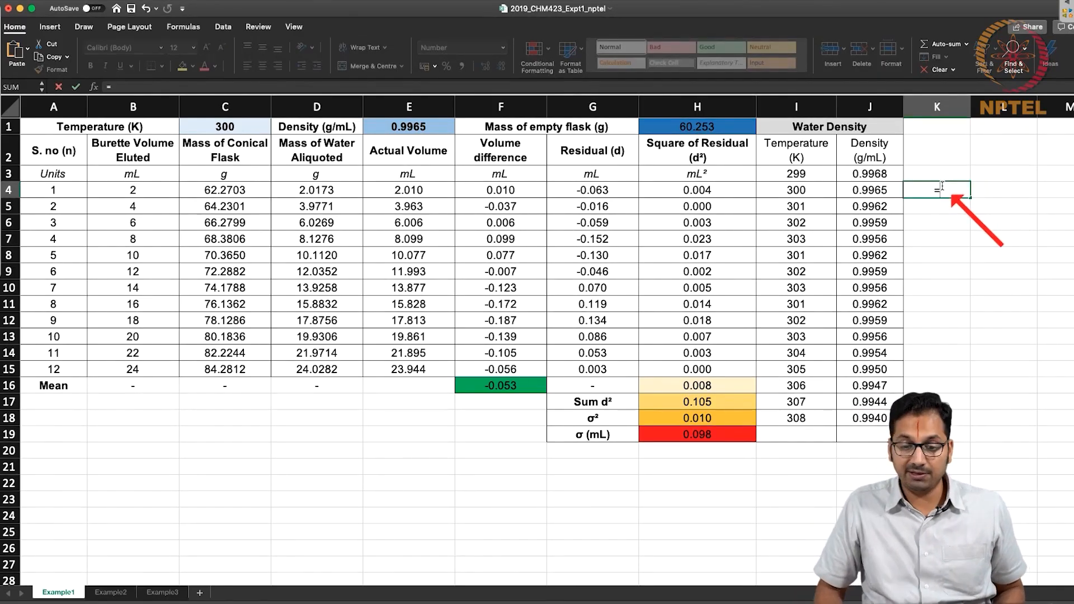
pyautogui.press('Escape')
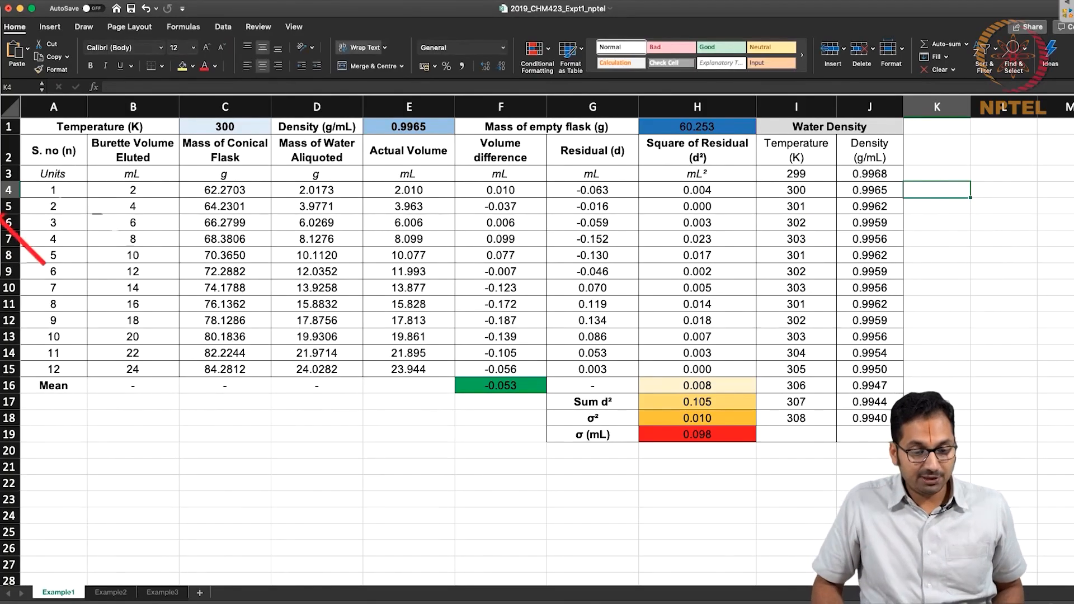
# Insert a markers-only scatter chart of the actual volumes E4:E15 against the eluted burette volumes B4:B15.
pyautogui.click(153, 186)
pyautogui.moveTo(154, 186); pyautogui.dragTo(134, 369)
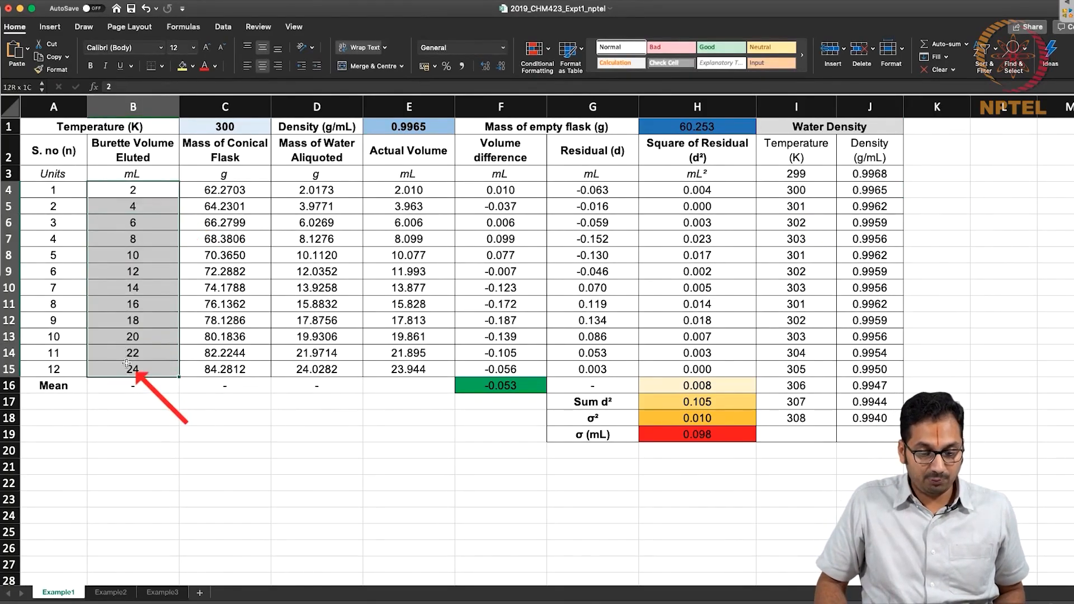
pyautogui.moveTo(439, 192); pyautogui.dragTo(420, 364)
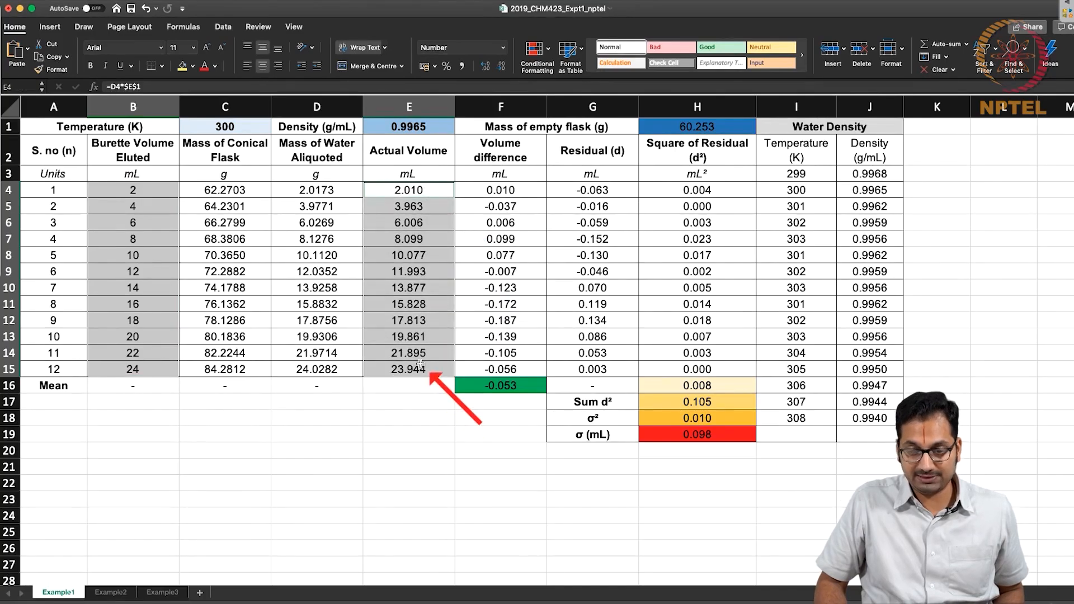
pyautogui.click(50, 27)
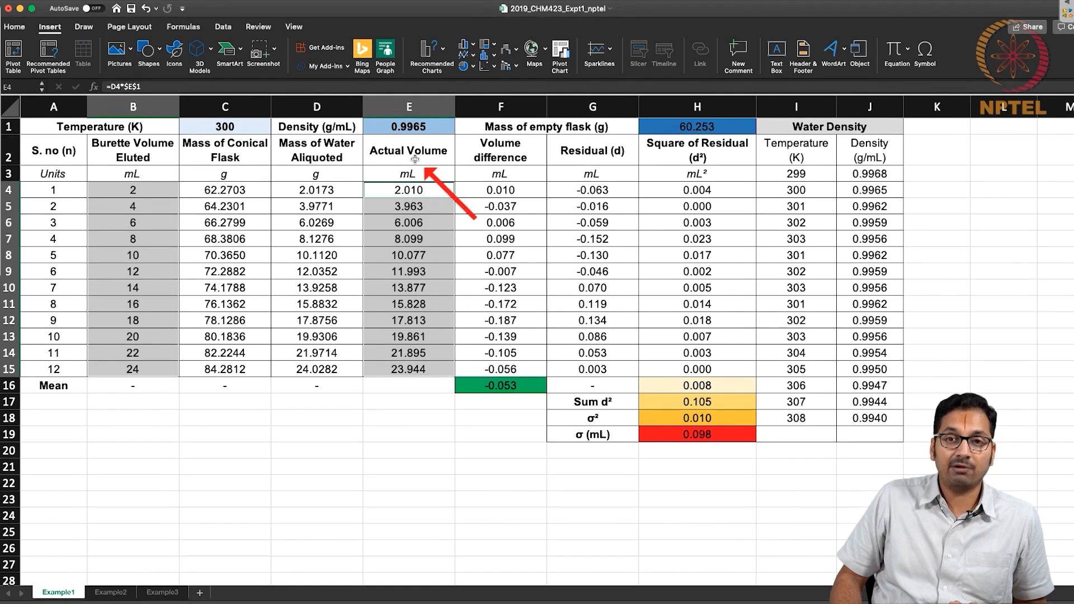
pyautogui.click(487, 66)
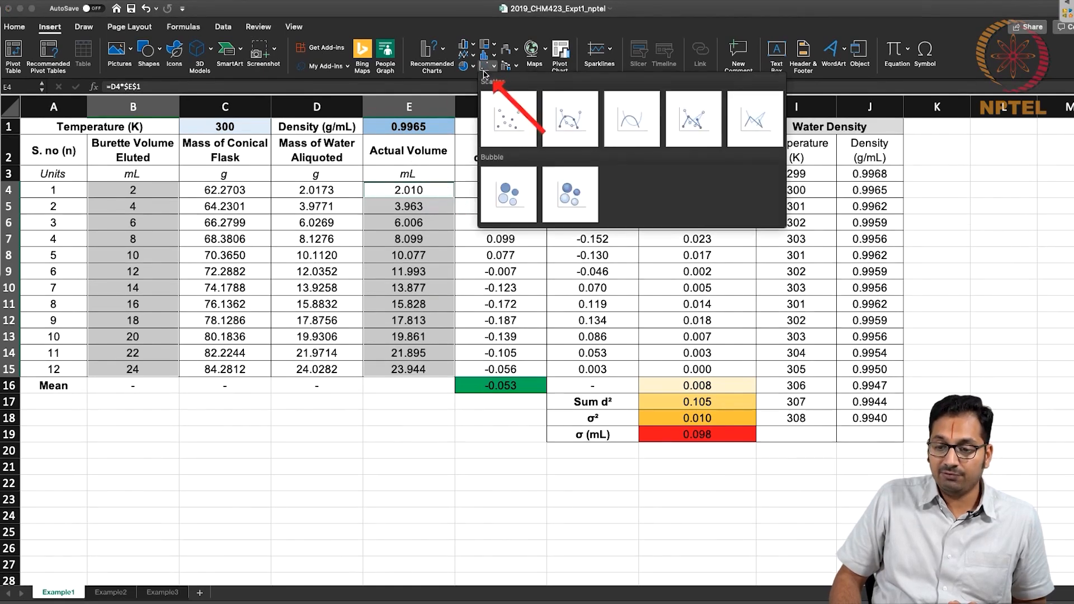
pyautogui.click(508, 115)
# Add a linear trendline with the intercept set to 0.0, display its equation and place the label beside the chart title.
pyautogui.rightClick(570, 367)
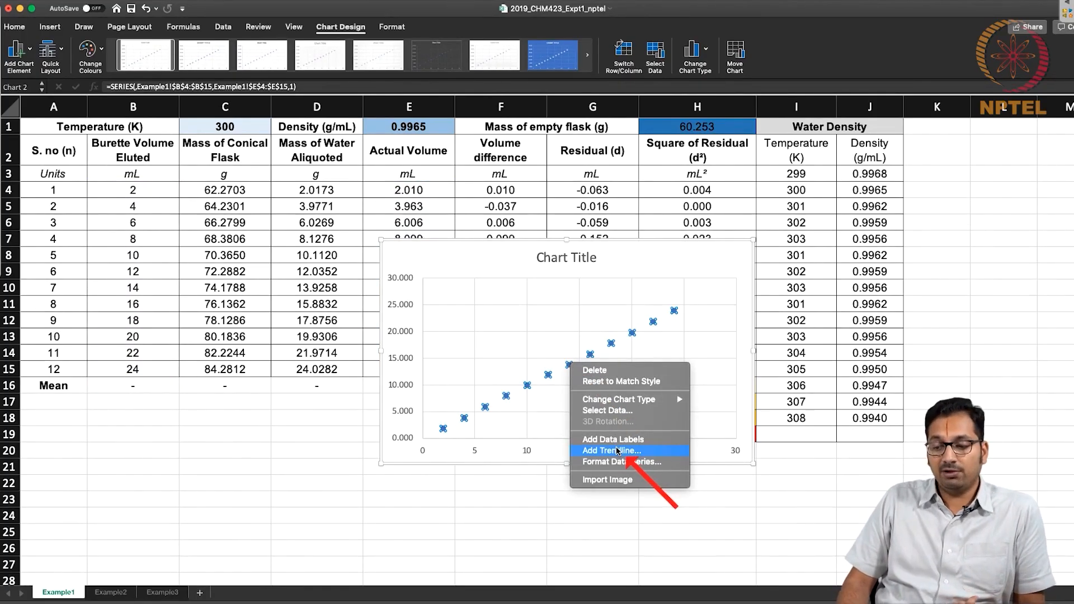
pyautogui.click(617, 451)
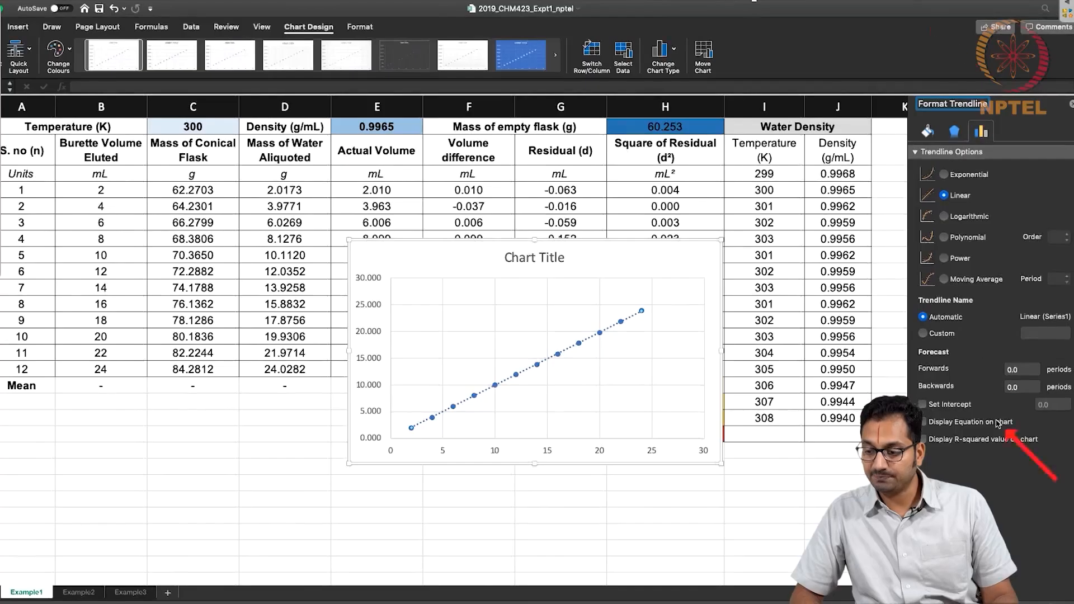
pyautogui.click(942, 409)
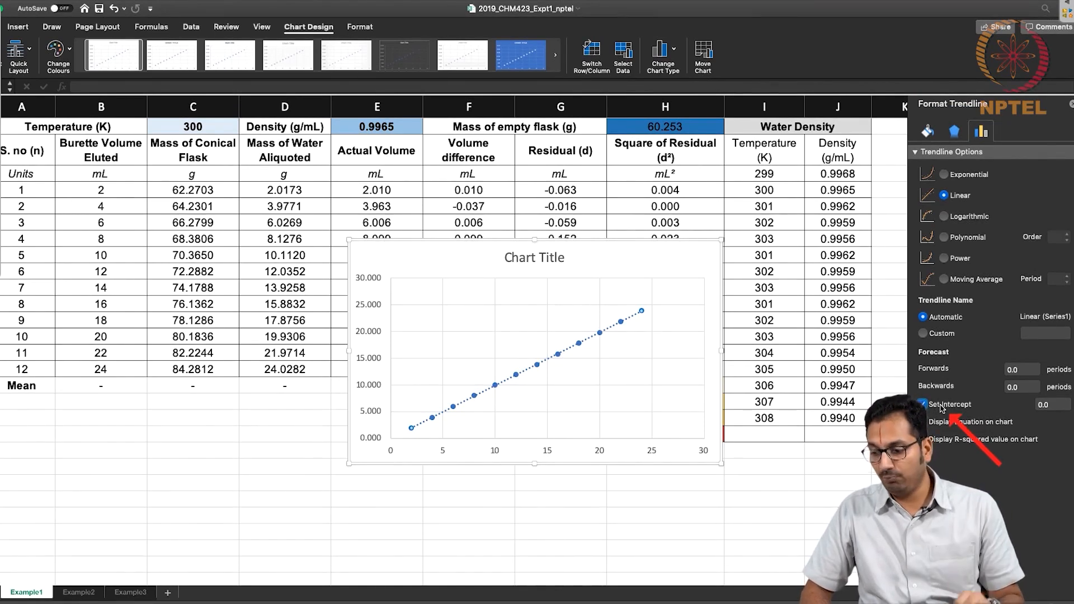
pyautogui.click(940, 422)
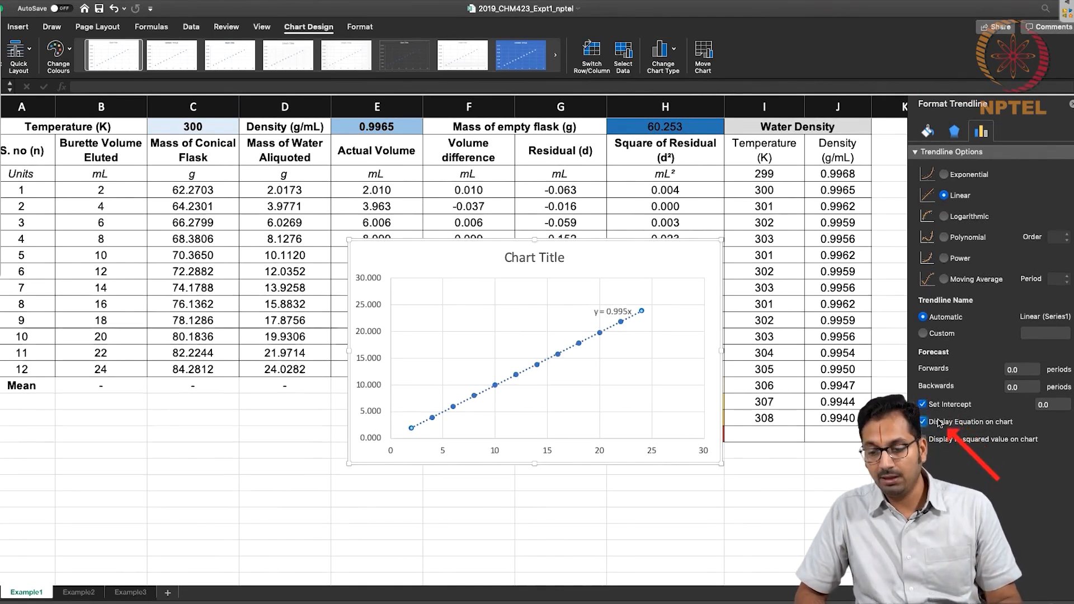
pyautogui.moveTo(613, 313); pyautogui.dragTo(606, 260)
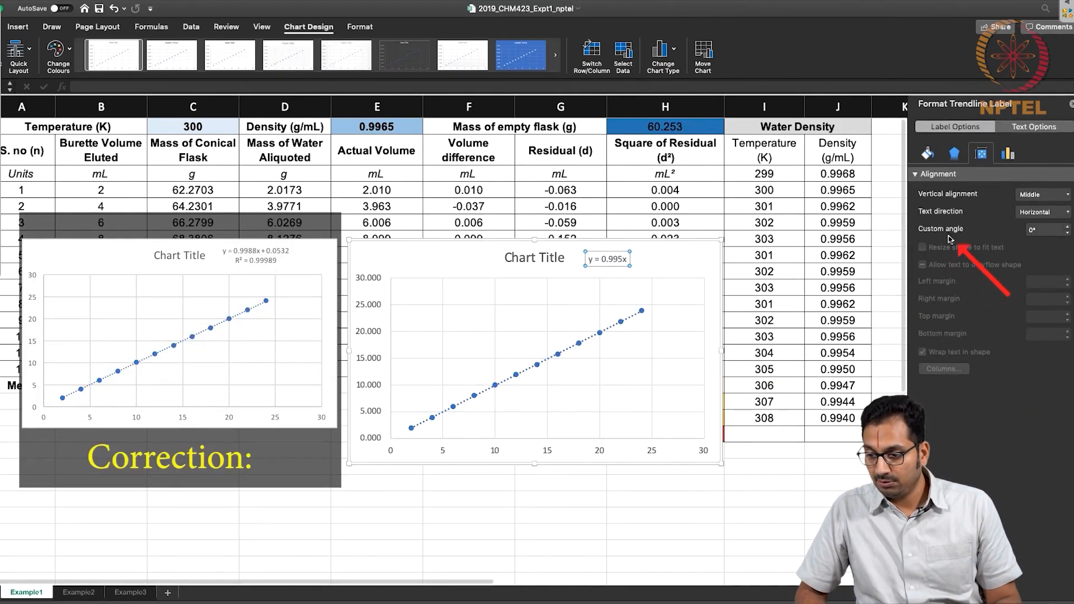
# Remove the trendline's fixed intercept, display the R-squared value and move the equation label clear of the chart title.
pyautogui.click(615, 327)
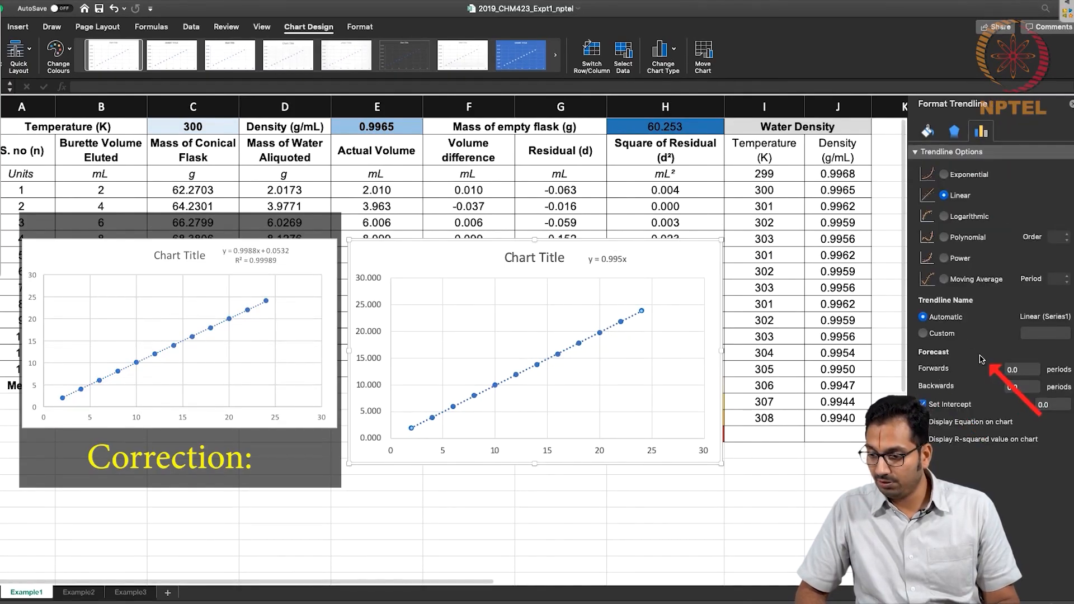
pyautogui.click(929, 404)
pyautogui.click(944, 439)
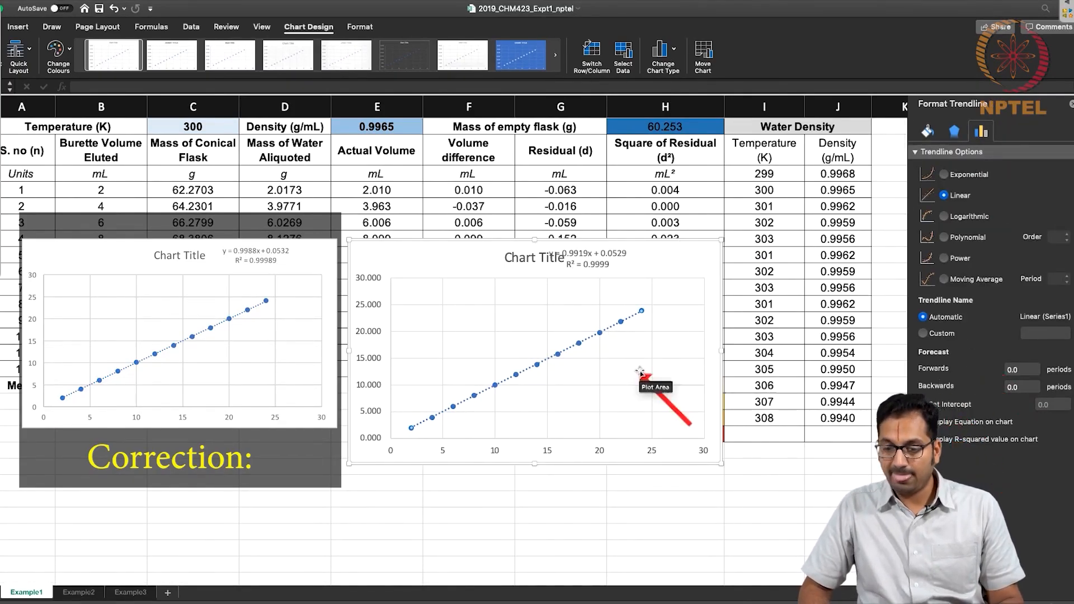
pyautogui.click(602, 250)
pyautogui.moveTo(602, 250); pyautogui.dragTo(645, 250)
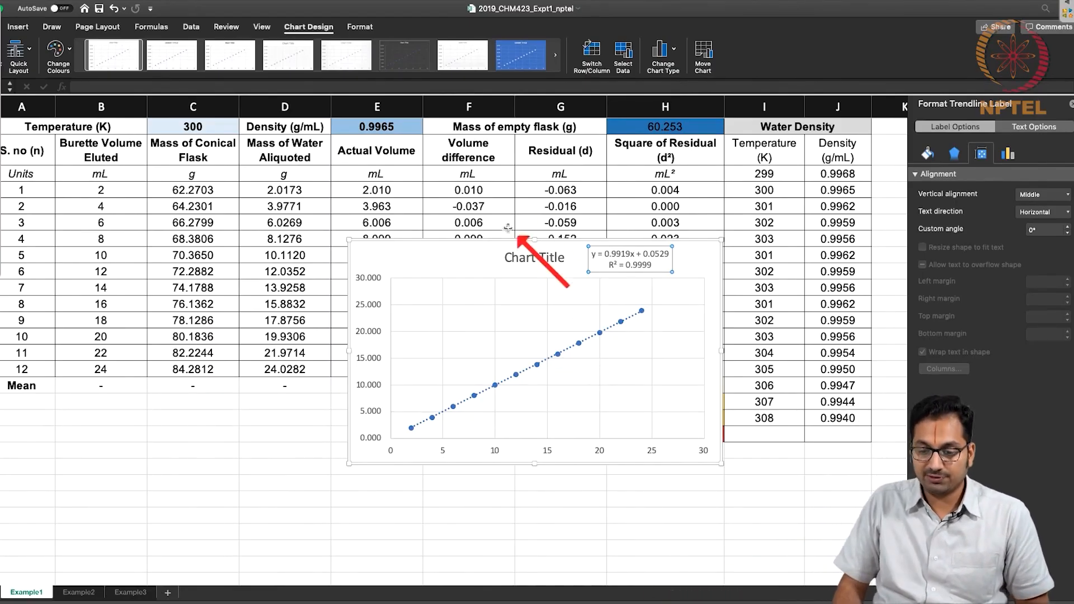
# Move the chart below the data table and close the formatting pane.
pyautogui.moveTo(503, 239); pyautogui.dragTo(223, 456)
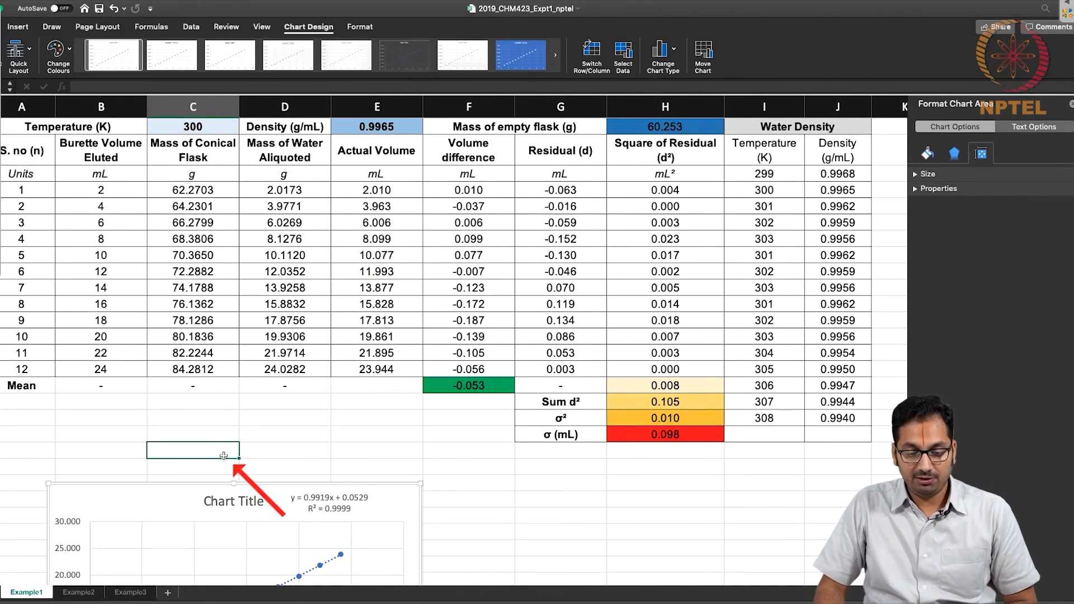
pyautogui.click(223, 456)
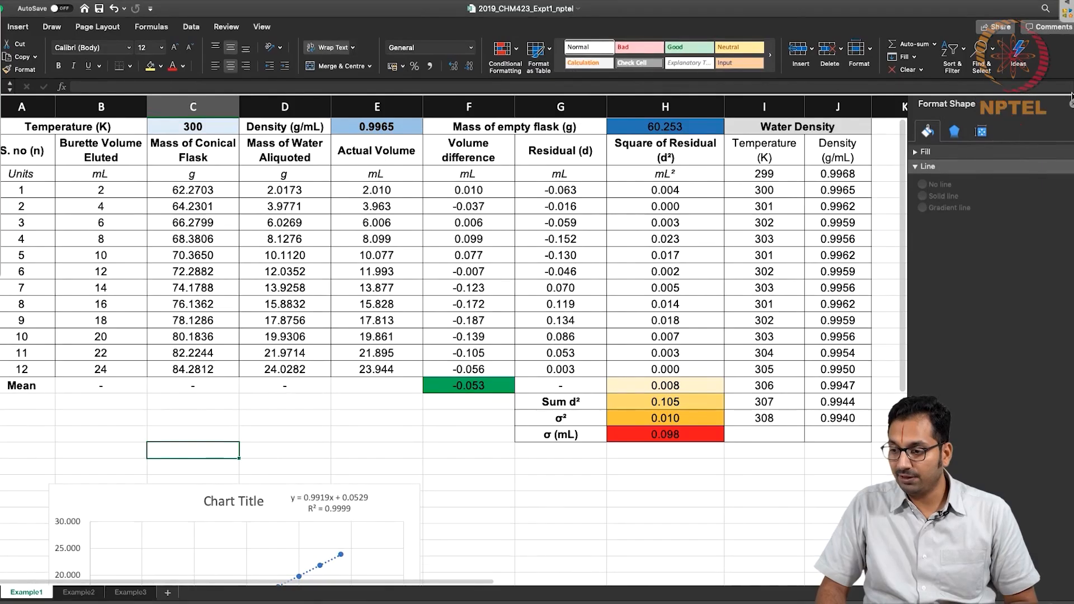
pyautogui.click(1070, 102)
# Enter =E4 in K3 as the first 2 mL volume increment.
pyautogui.click(912, 174)
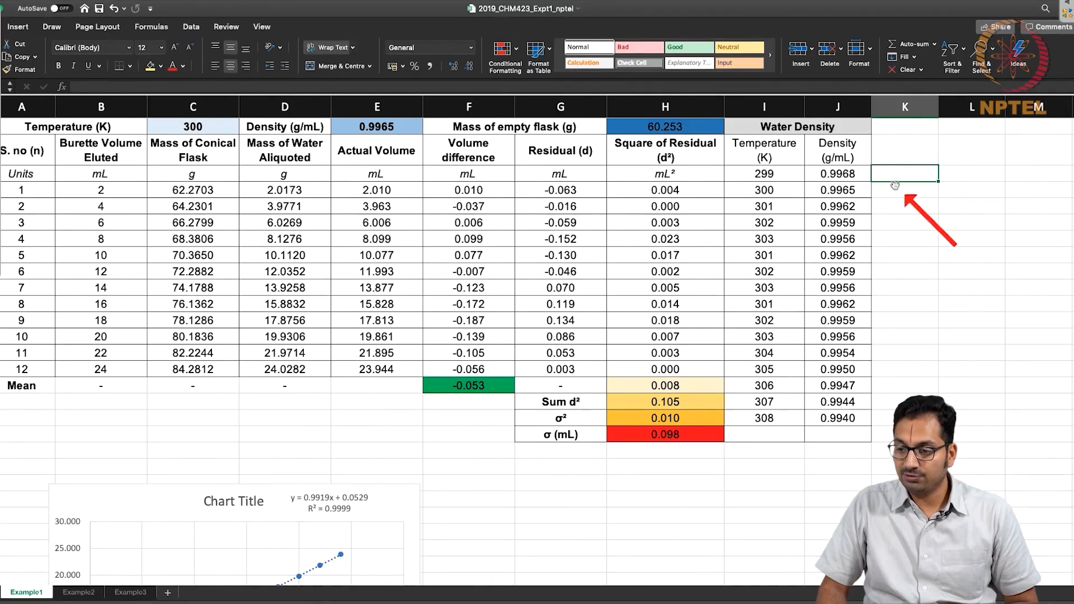
pyautogui.doubleClick(895, 169)
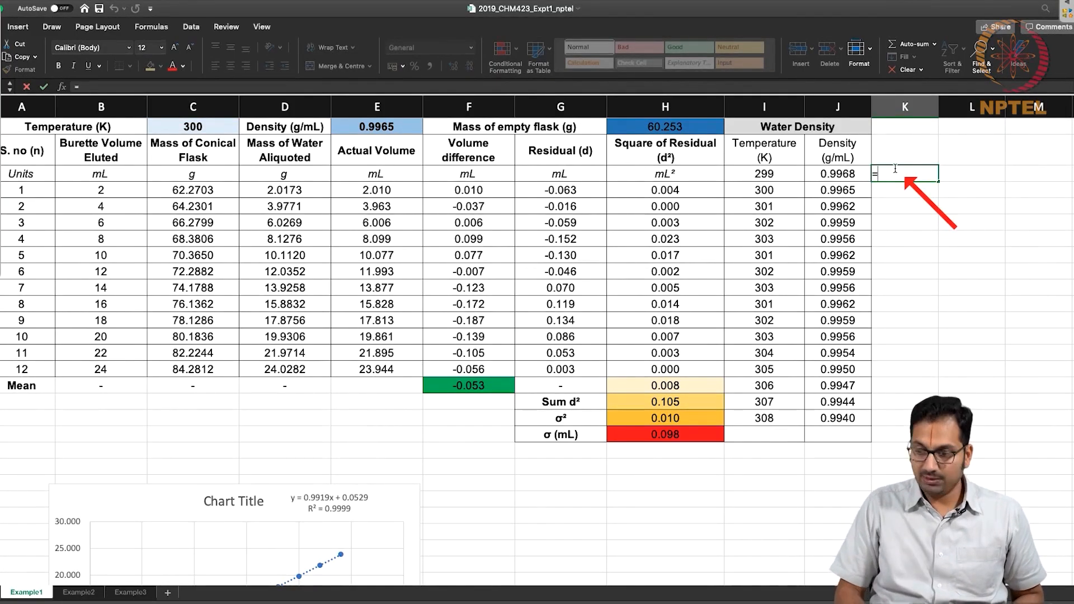
pyautogui.write('=')
pyautogui.click(405, 190)
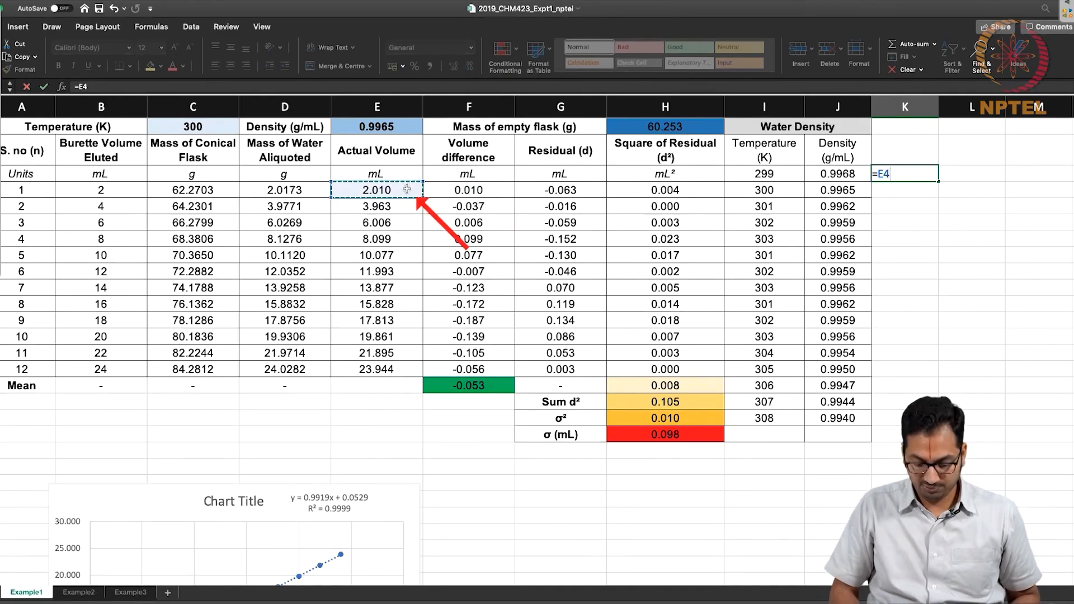
pyautogui.press('Return')
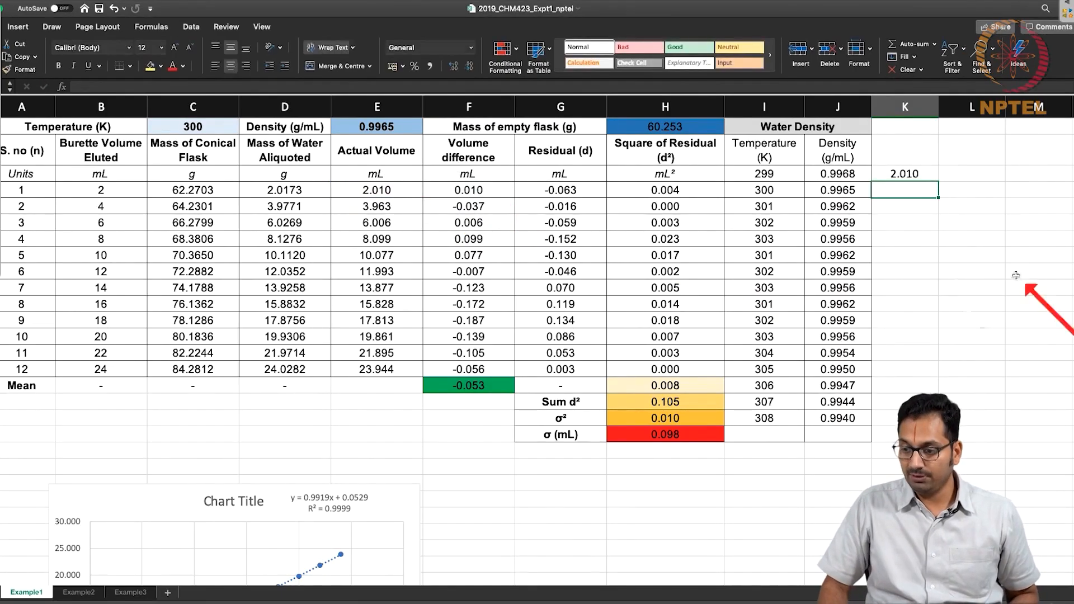
# Enter =D5-D4 in K4 to calculate the difference between the second and first aliquot masses.
pyautogui.doubleClick(930, 194)
pyautogui.write('=')
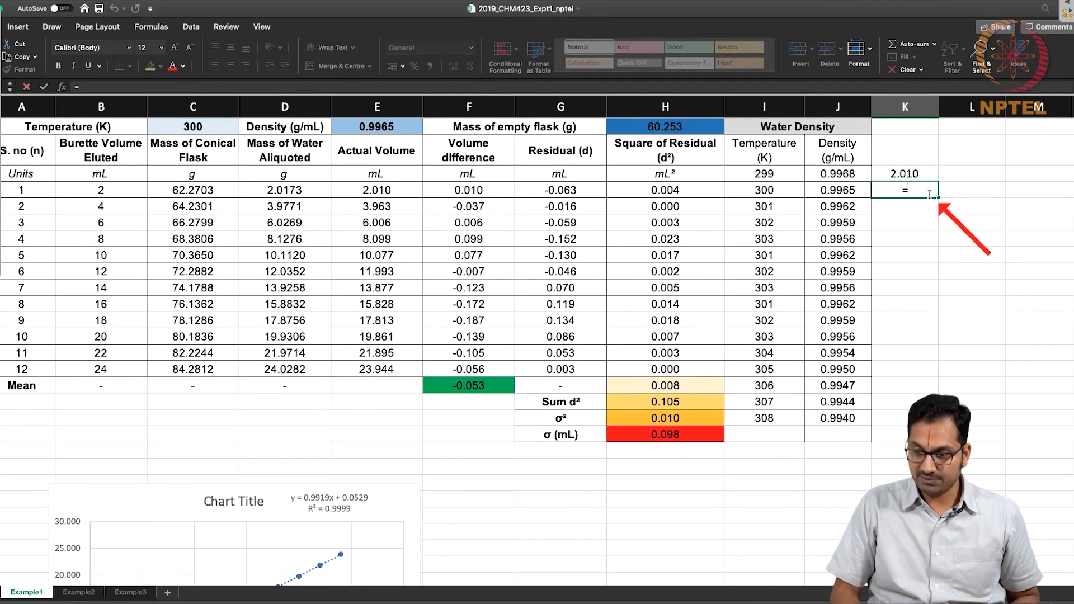
pyautogui.click(316, 208)
pyautogui.write('-')
pyautogui.click(317, 193)
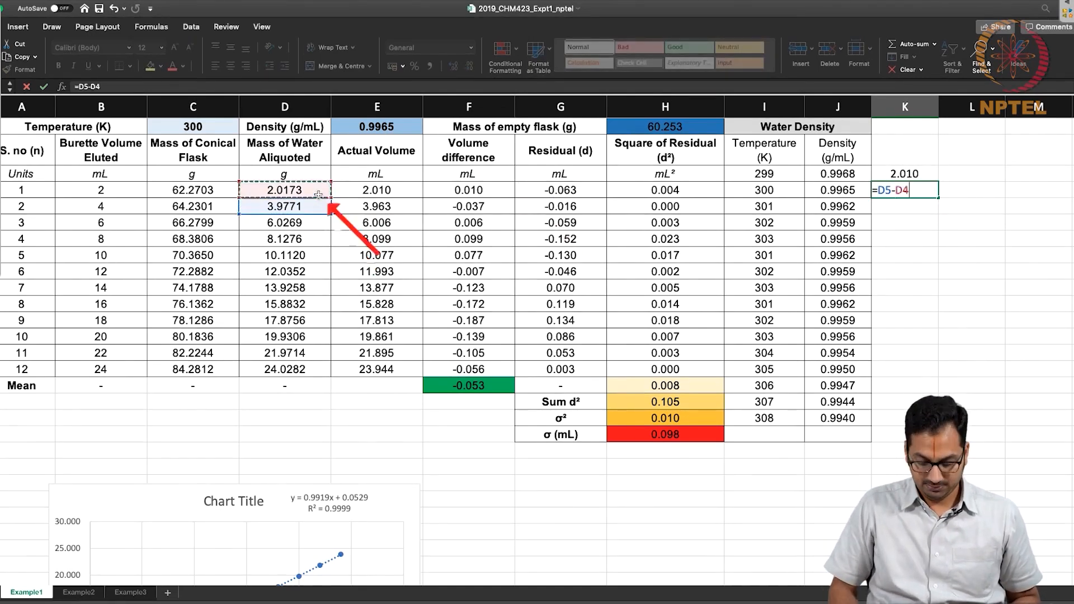
pyautogui.hotkey('ctrl', 'Return')
# Copy the K4 difference formula down to K15 and clear the surplus formula in K15.
pyautogui.press('super+c')
pyautogui.hotkey('shift', 'Down')
pyautogui.hotkey('shift', 'Down')
pyautogui.hotkey('shift', 'Down')
pyautogui.hotkey('shift', 'Down')
pyautogui.hotkey('shift', 'Down')
pyautogui.hotkey('shift', 'Down')
pyautogui.hotkey('shift', 'Down')
pyautogui.hotkey('shift', 'Down')
pyautogui.hotkey('shift', 'Down')
pyautogui.hotkey('shift', 'Down')
pyautogui.hotkey('shift', 'Down')
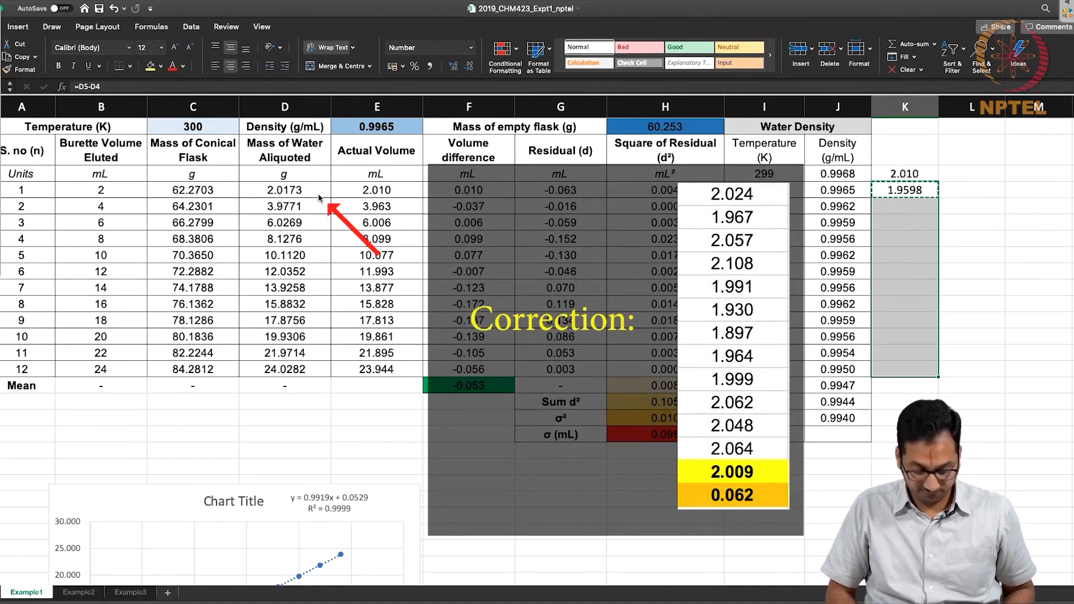
pyautogui.press('super+v')
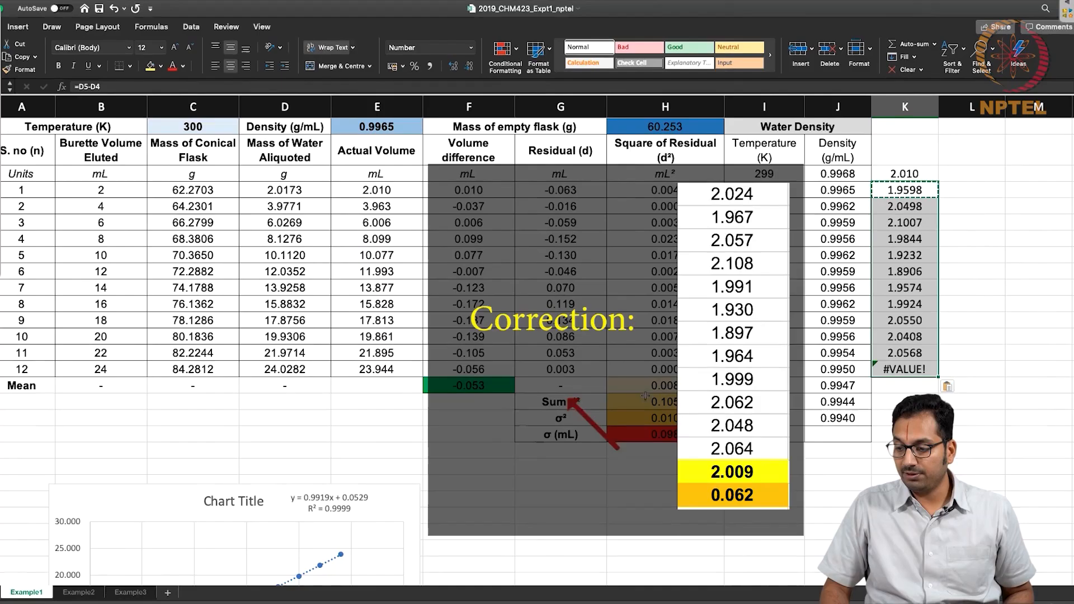
pyautogui.click(887, 369)
pyautogui.press('Delete')
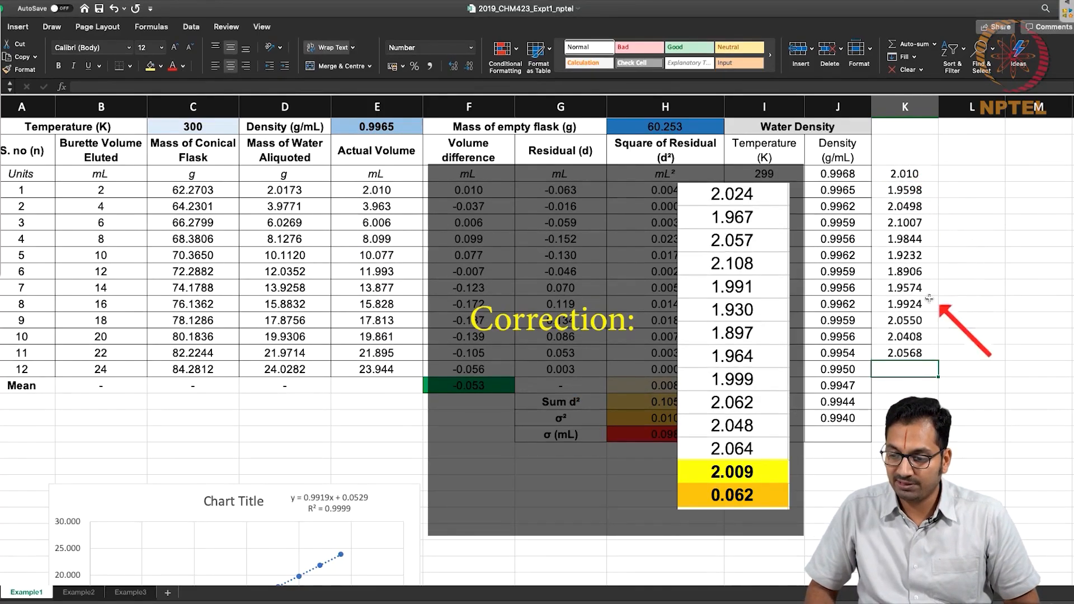
# Review the individual increments and their formulas in K3 to K7.
pyautogui.click(914, 174)
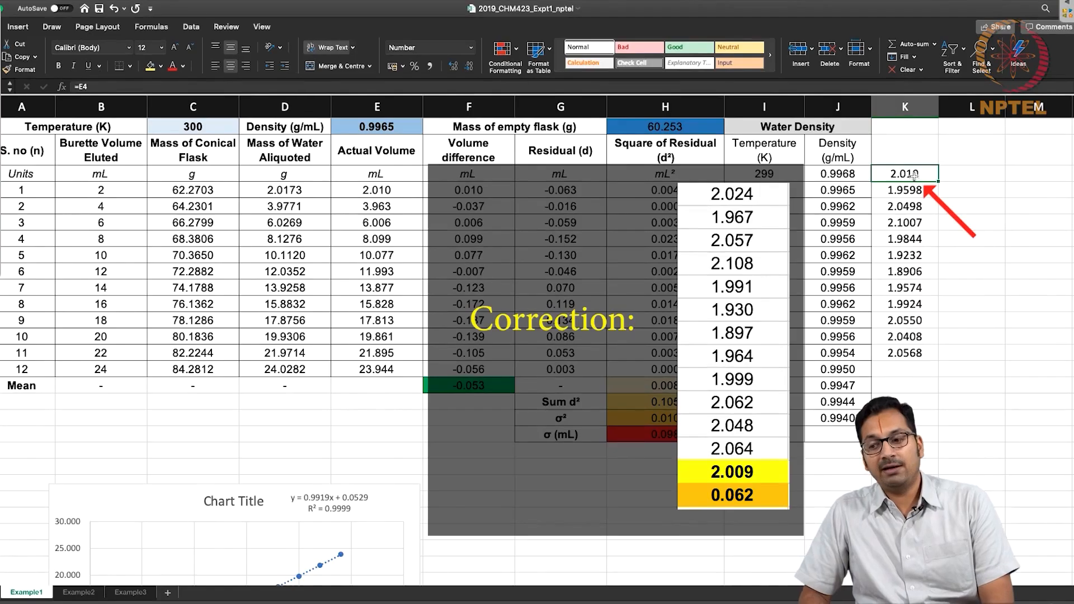
pyautogui.click(915, 189)
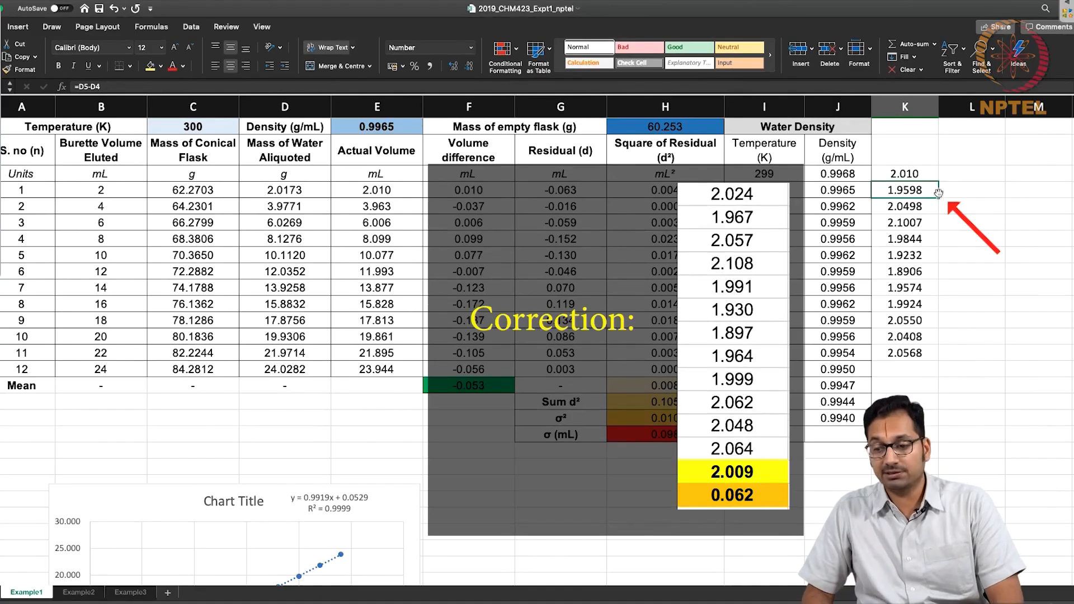
pyautogui.click(918, 207)
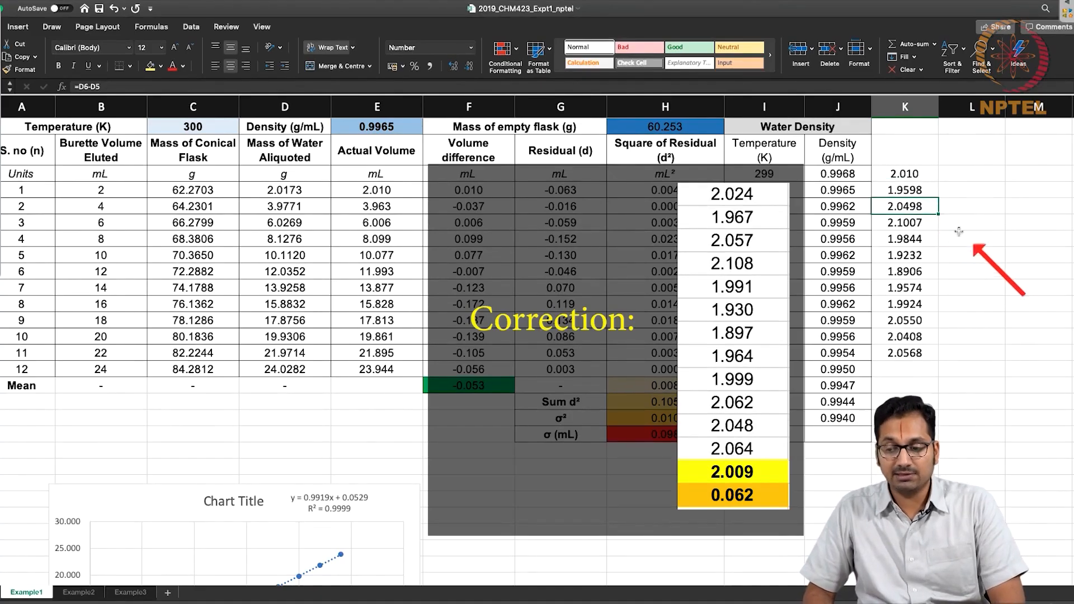
pyautogui.click(915, 226)
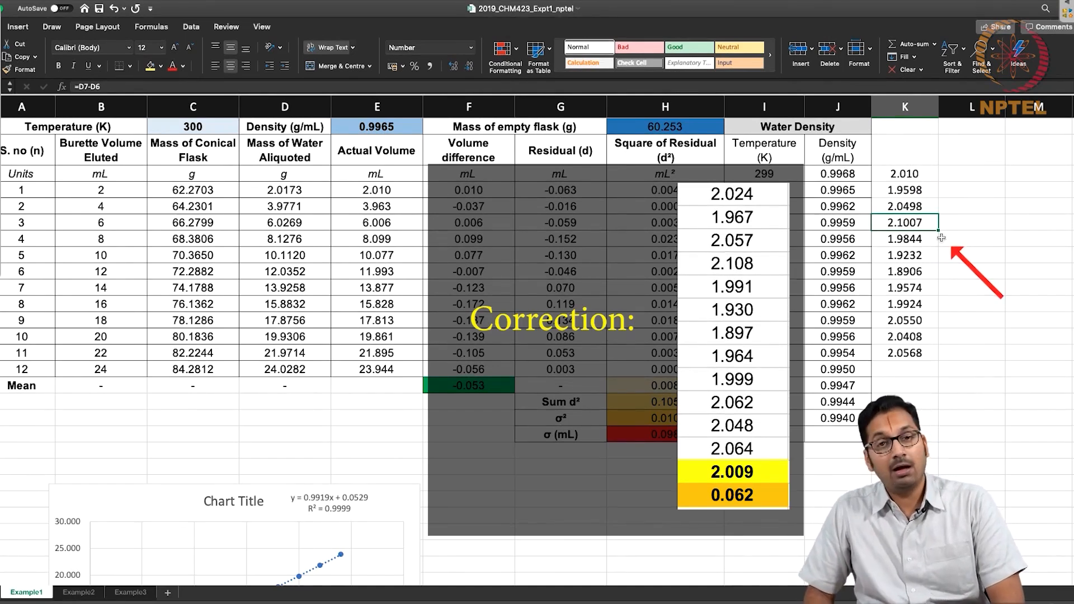
pyautogui.click(920, 174)
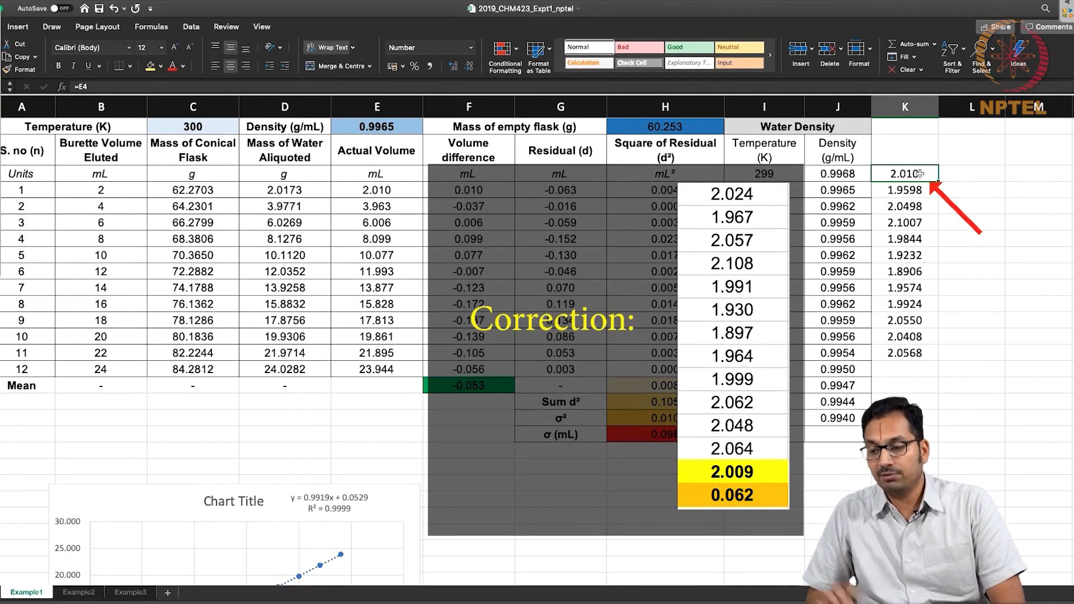
pyautogui.click(906, 223)
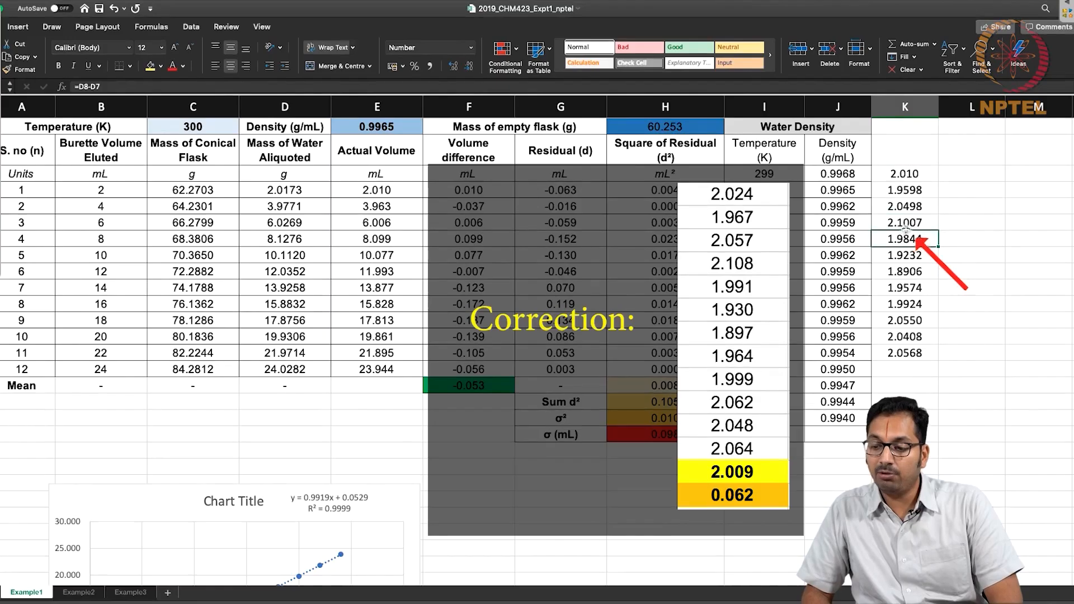
# Enter =AVERAGE(K3:K14) in K15 to calculate the mean of the increments.
pyautogui.doubleClick(896, 368)
pyautogui.write('=ave')
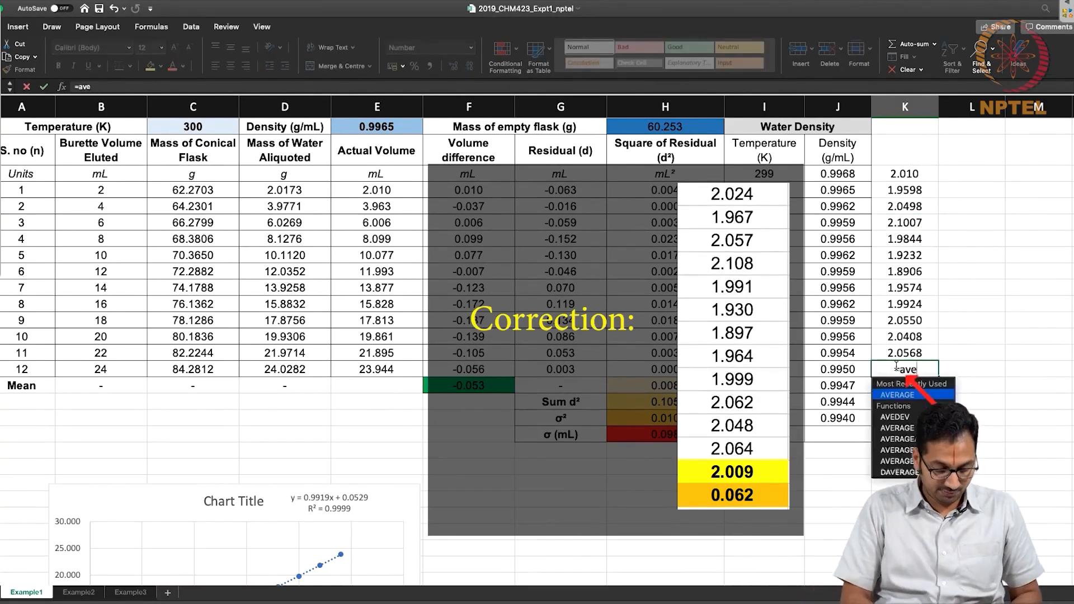
pyautogui.write('rage(')
pyautogui.moveTo(905, 173); pyautogui.dragTo(911, 353)
pyautogui.write(')')
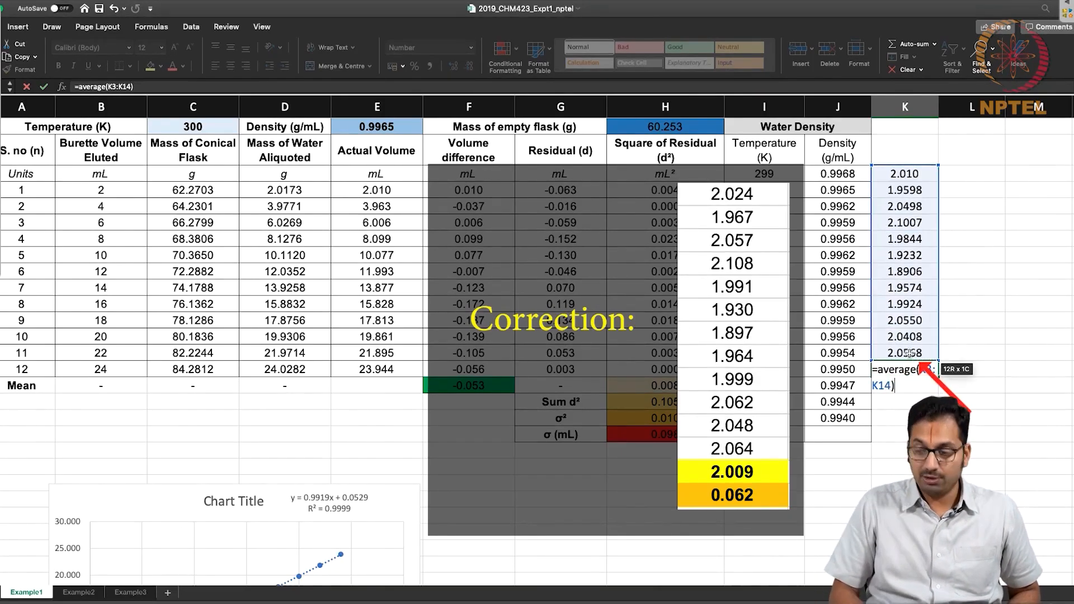
pyautogui.press('Return')
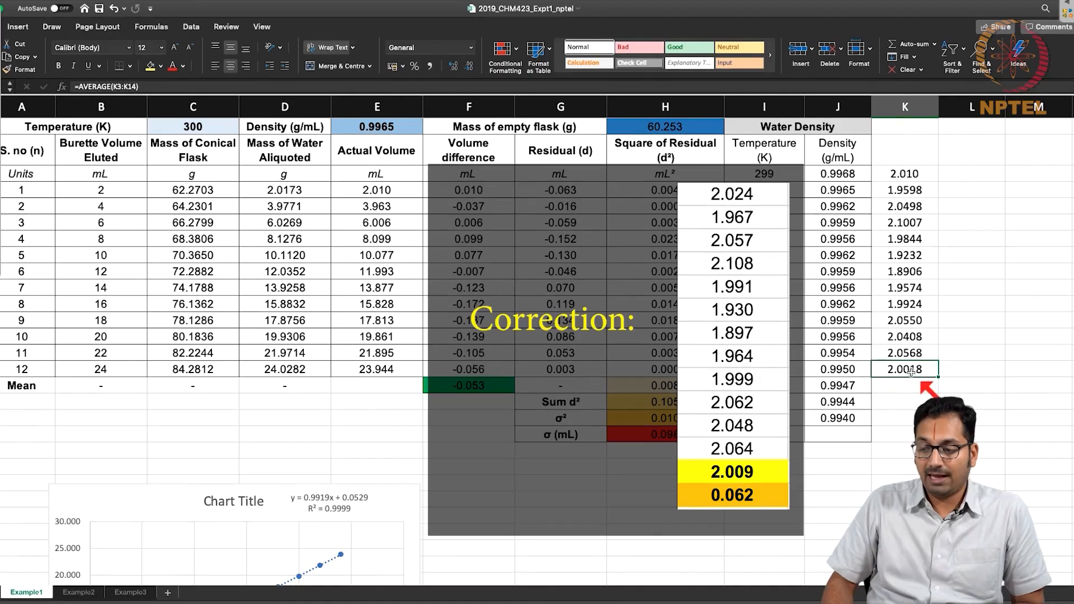
# Enter =STDEV(K3:K15) in K16 for the standard deviation of the increments and select K15:K16.
pyautogui.doubleClick(909, 385)
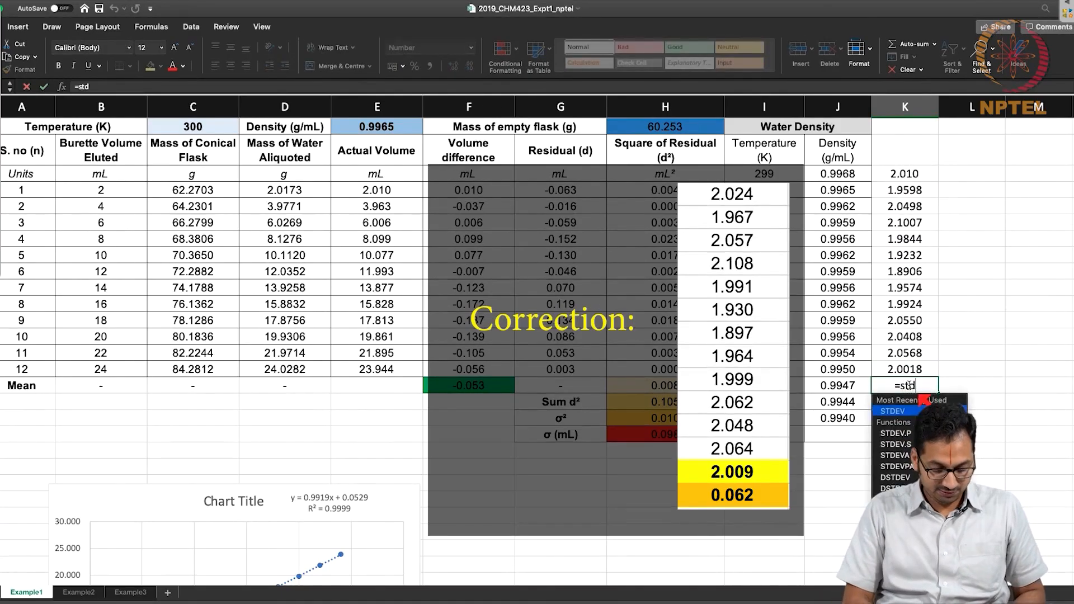
pyautogui.write('=stdev(')
pyautogui.moveTo(905, 173); pyautogui.dragTo(904, 366)
pyautogui.write(')')
pyautogui.press('Return')
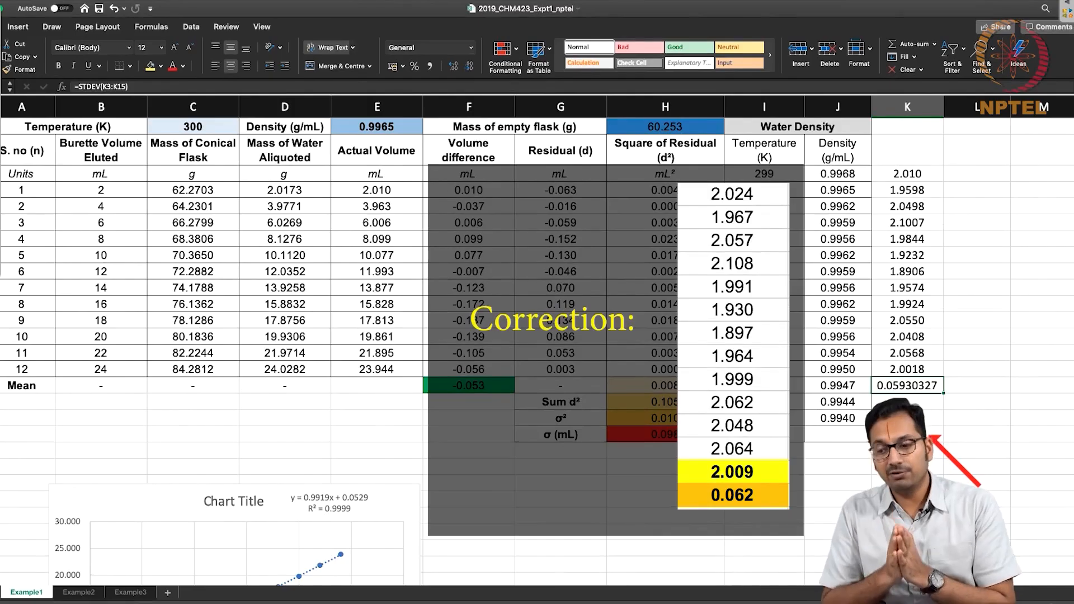
pyautogui.click(919, 370)
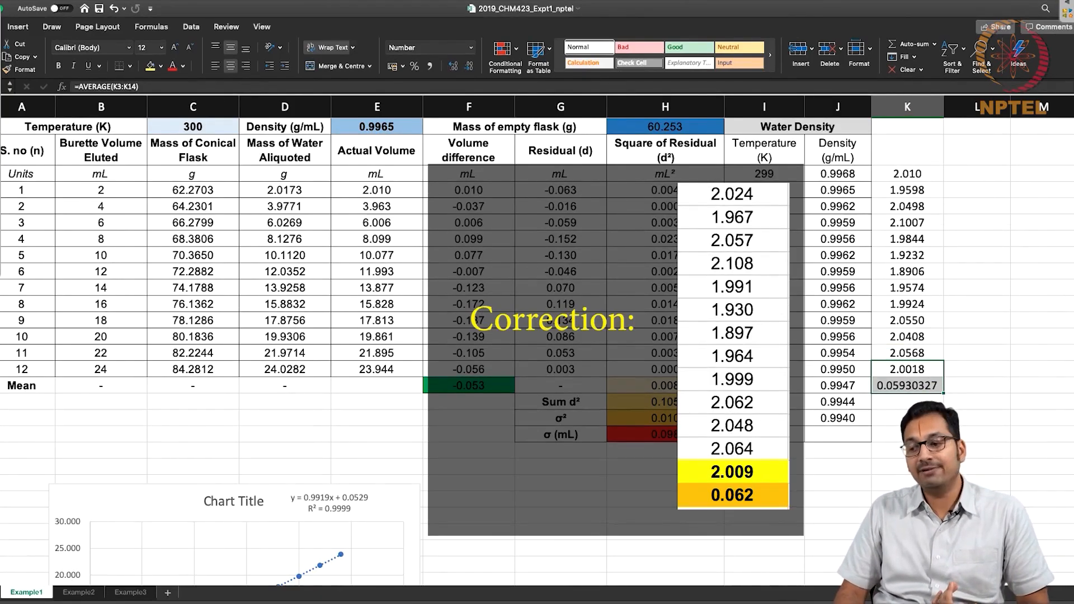
# Review the increments' standard deviation formula in K16 and the residuals in G4:G15.
pyautogui.click(912, 385)
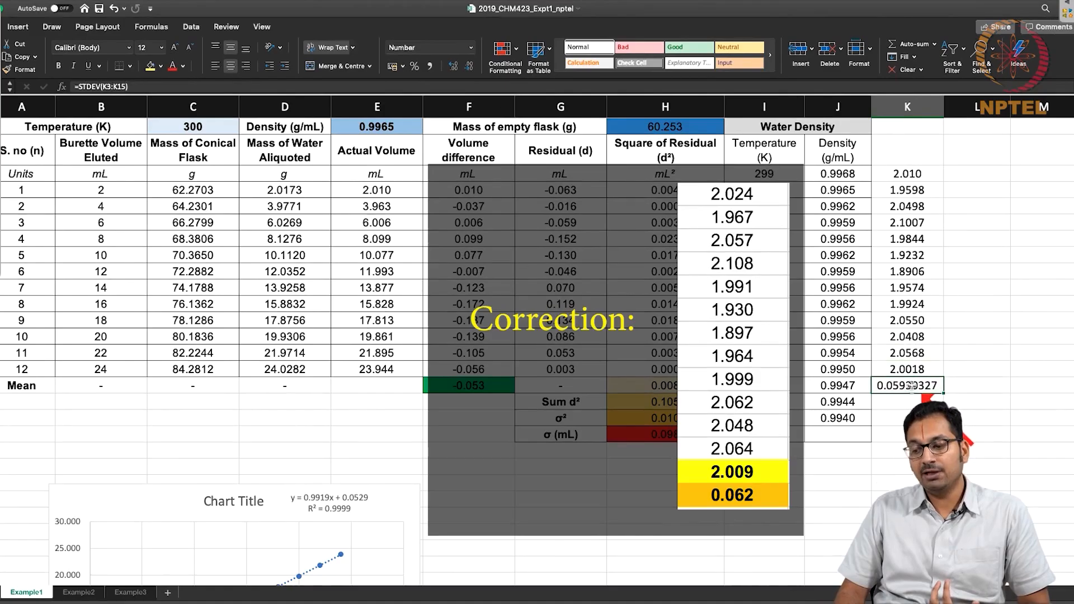
pyautogui.click(929, 422)
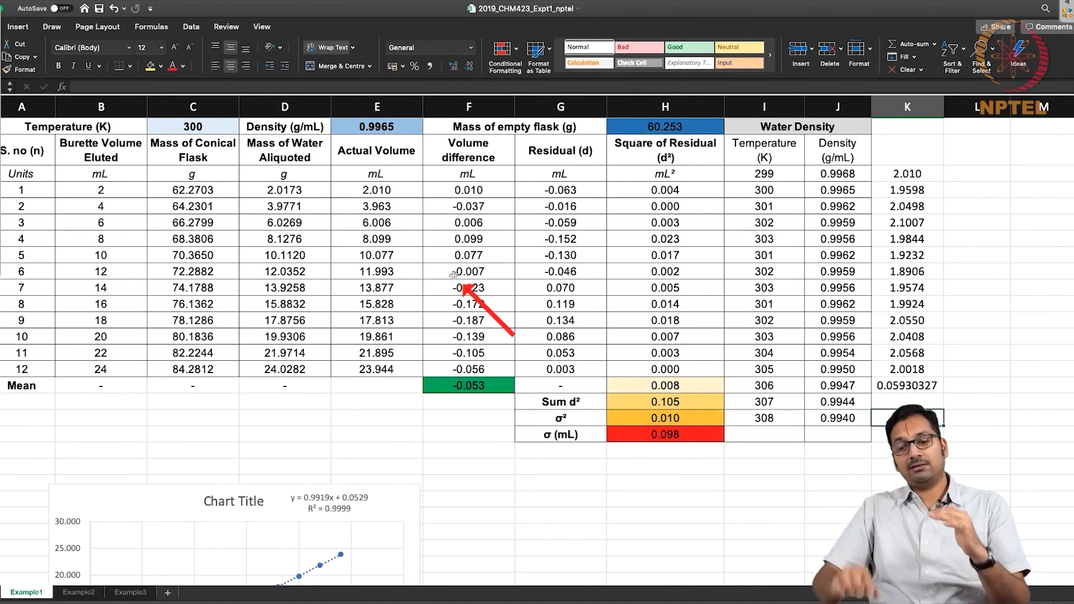
pyautogui.moveTo(560, 189); pyautogui.dragTo(560, 374)
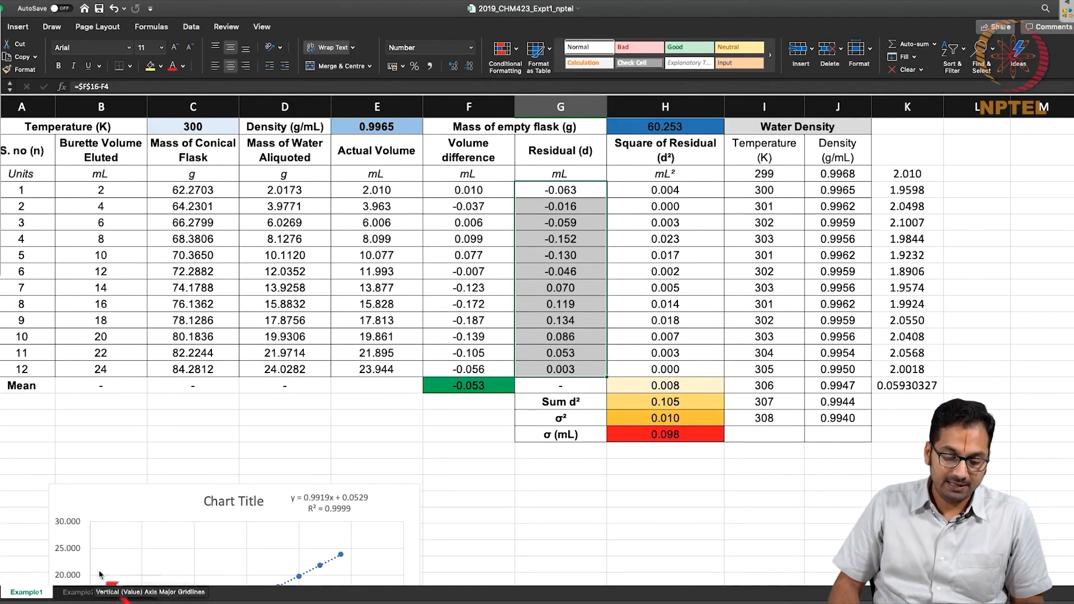
# Switch to the Example2 worksheet to inspect its burette calibration table.
pyautogui.click(79, 592)
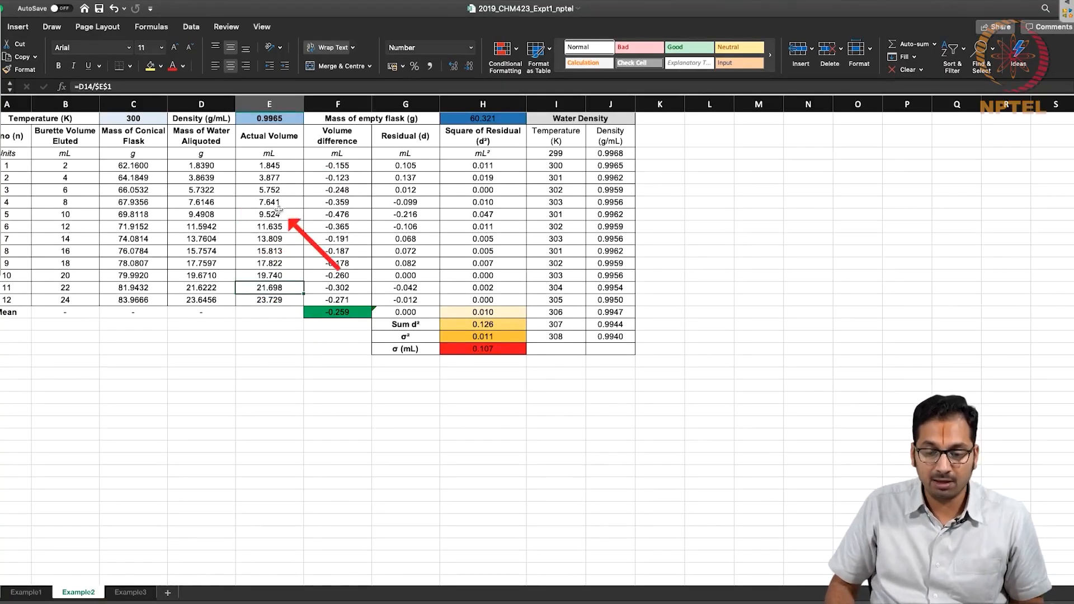
pyautogui.scroll(3, 279, 209)
pyautogui.scroll(-2, 279, 209)
pyautogui.hscroll(2, 279, 209)
pyautogui.scroll(3, 279, 209)
pyautogui.hscroll(-5, 278, 209)
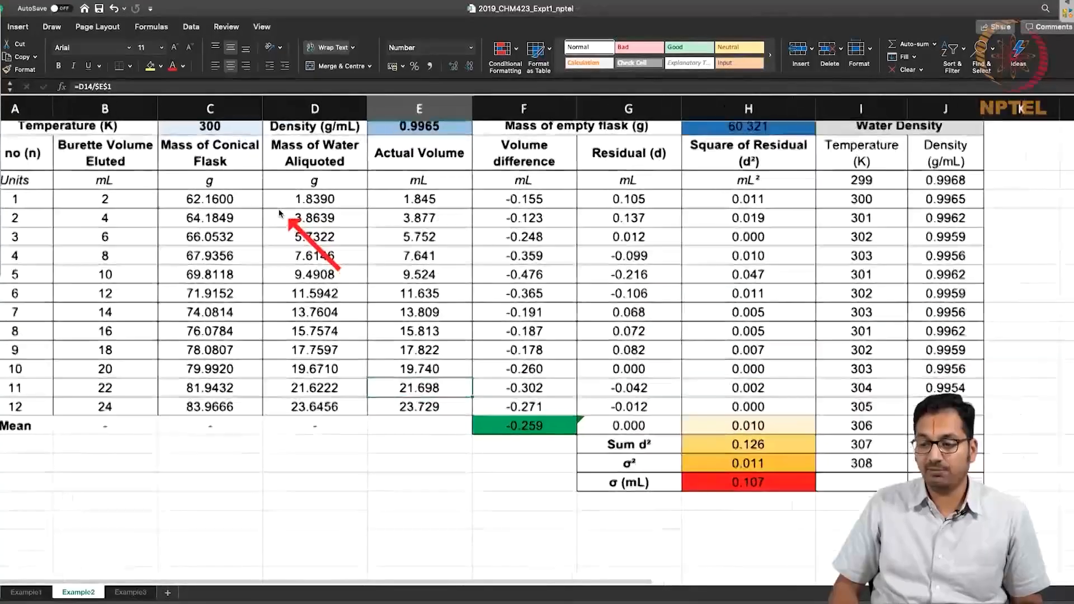
pyautogui.hscroll(1, 279, 210)
pyautogui.scroll(2, 279, 211)
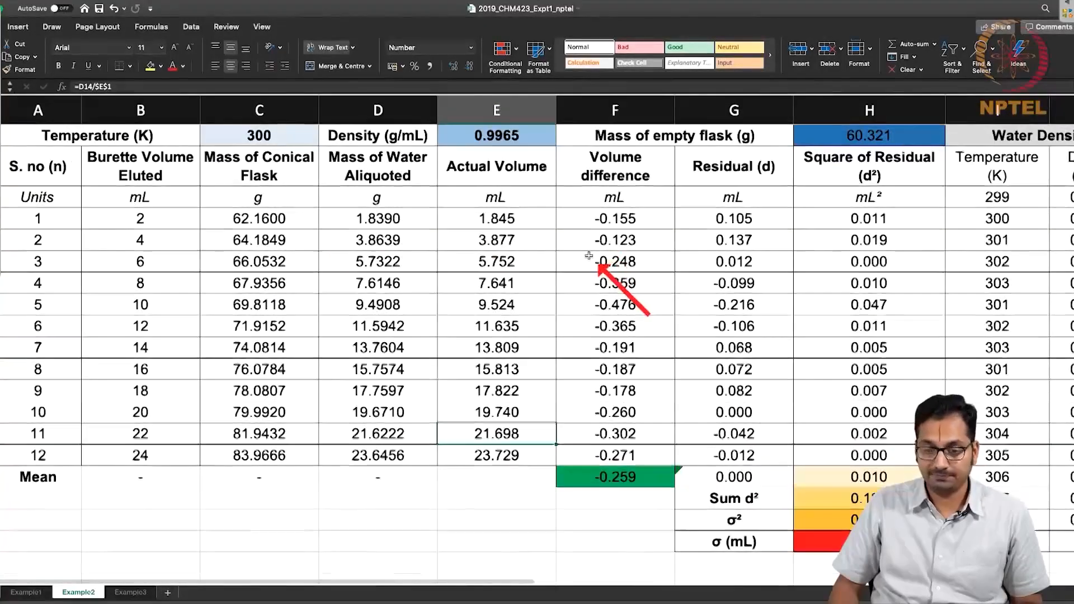
pyautogui.scroll(-2, 585, 255)
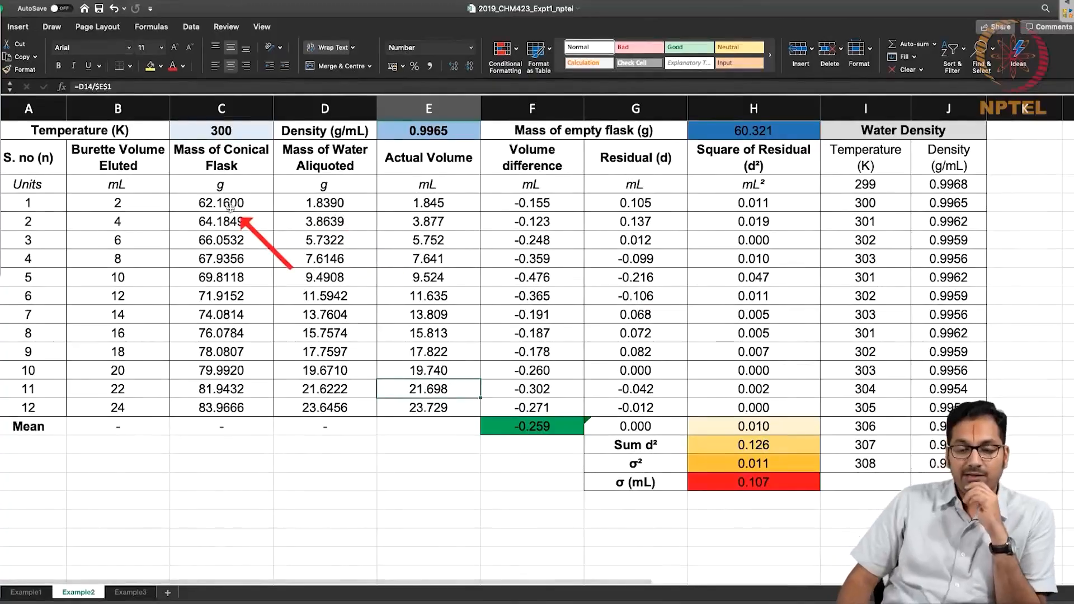
# Examine Example2's flask mass, water mass and actual volume columns, the volume difference formula in F4, and the mean in F16.
pyautogui.moveTo(232, 204); pyautogui.dragTo(252, 405)
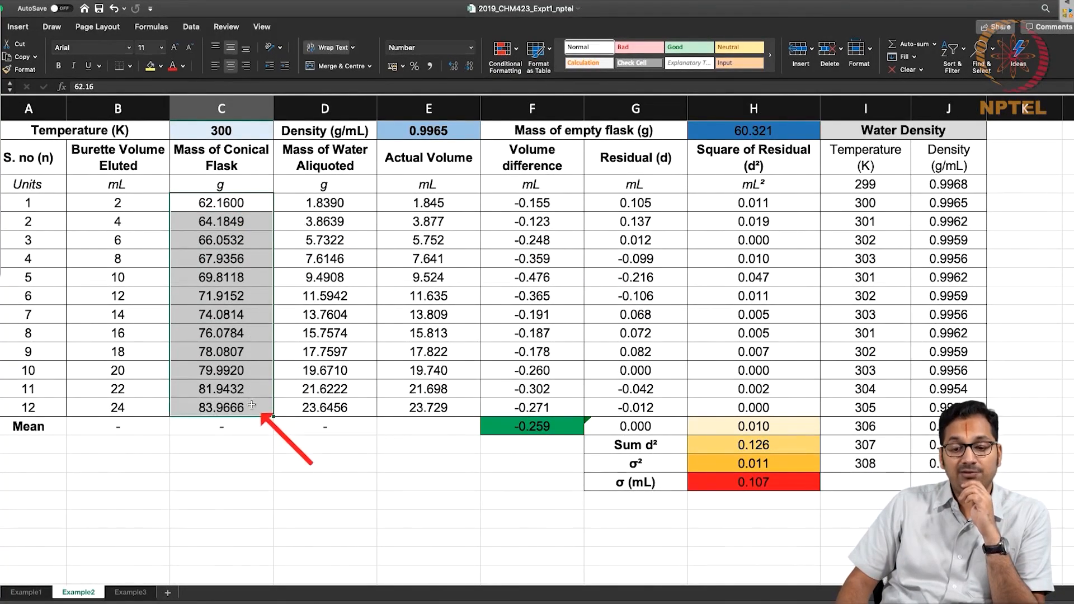
pyautogui.moveTo(360, 210); pyautogui.dragTo(371, 413)
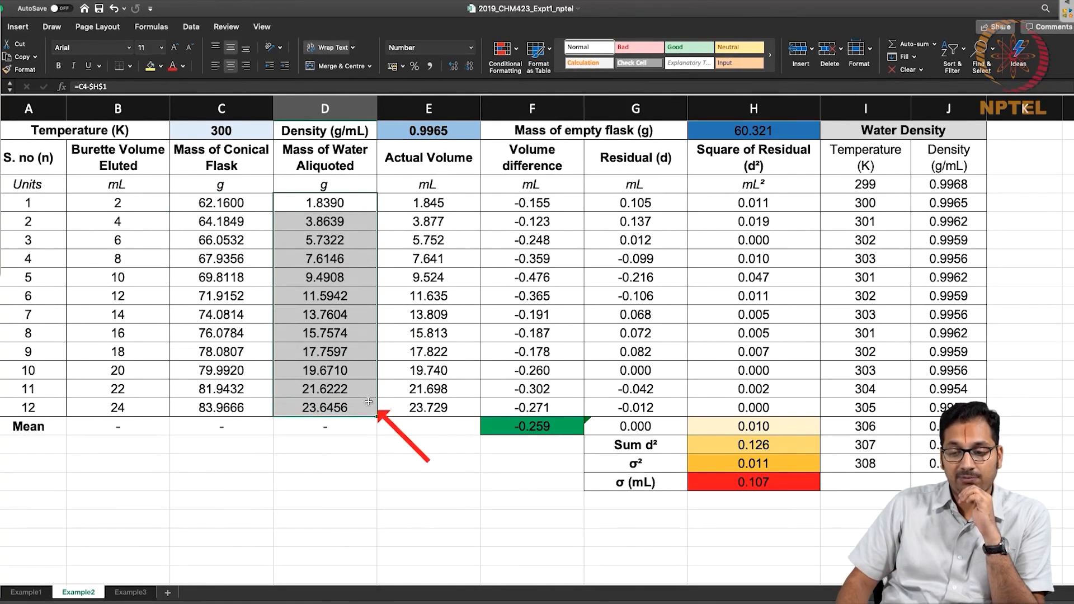
pyautogui.moveTo(448, 206); pyautogui.dragTo(466, 408)
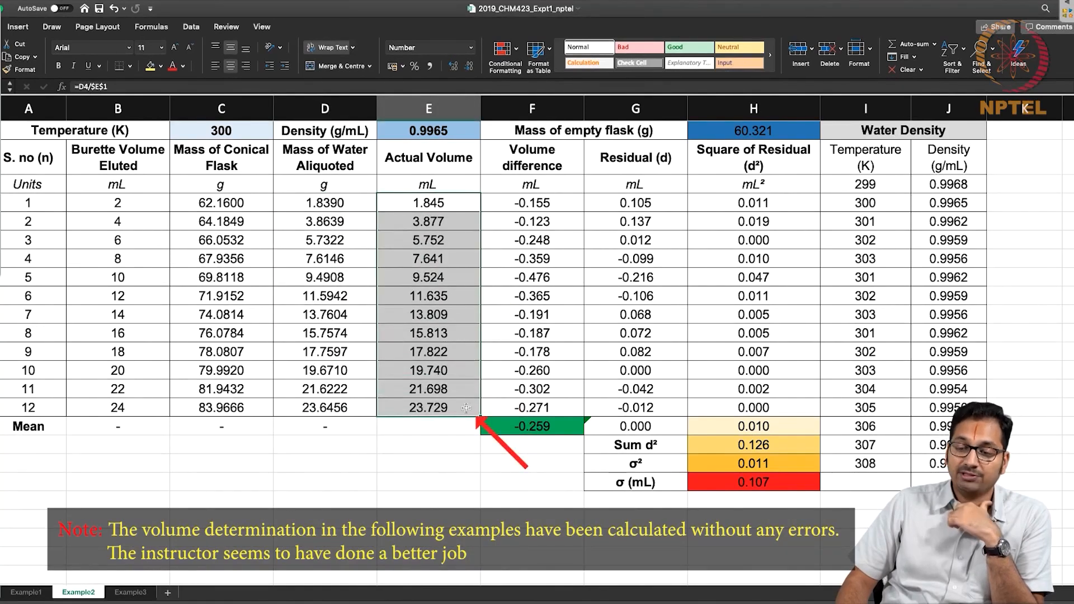
pyautogui.doubleClick(543, 210)
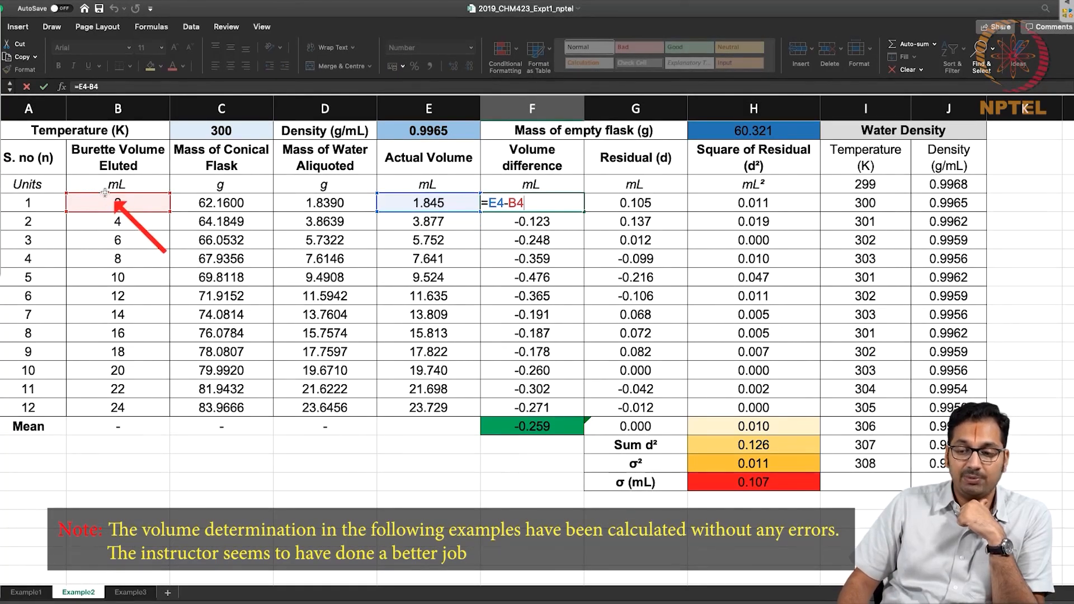
pyautogui.press('Escape')
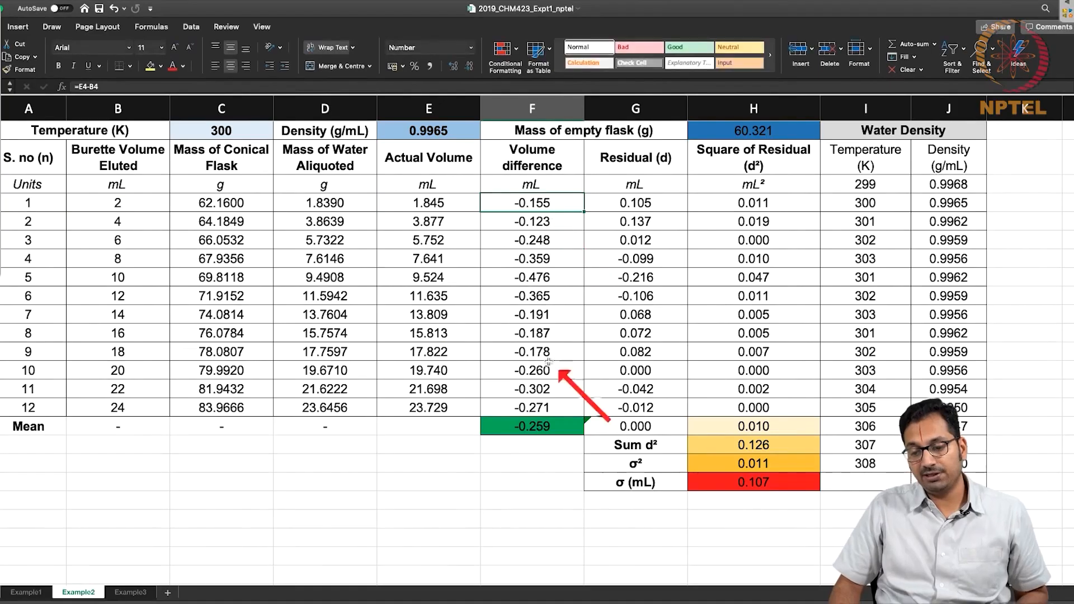
pyautogui.click(540, 428)
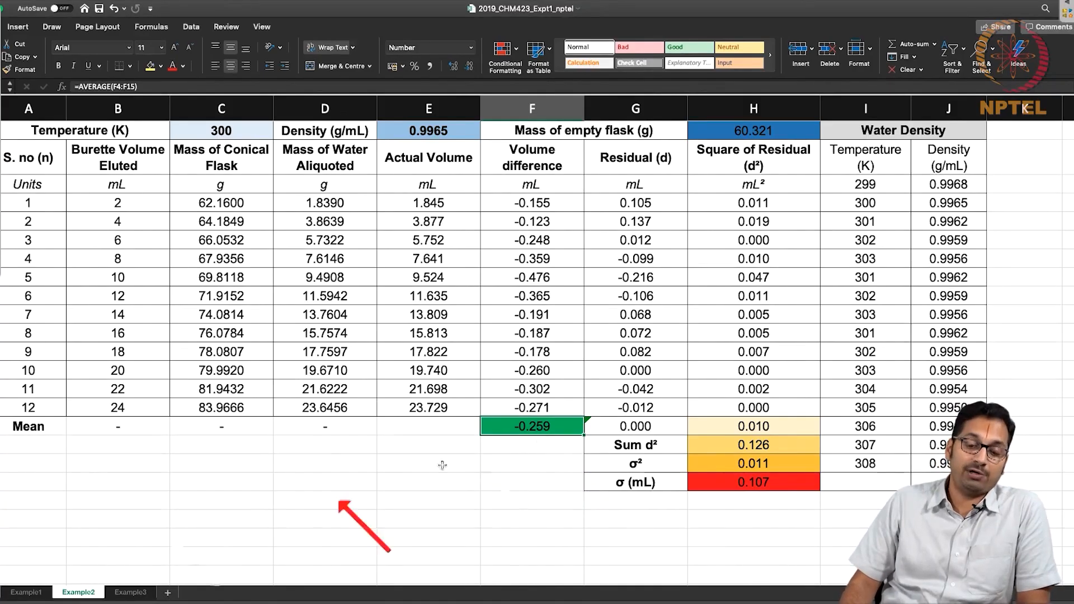
# Compare the mean volume difference in F16 between the Example1 and Example2 worksheets.
pyautogui.click(20, 594)
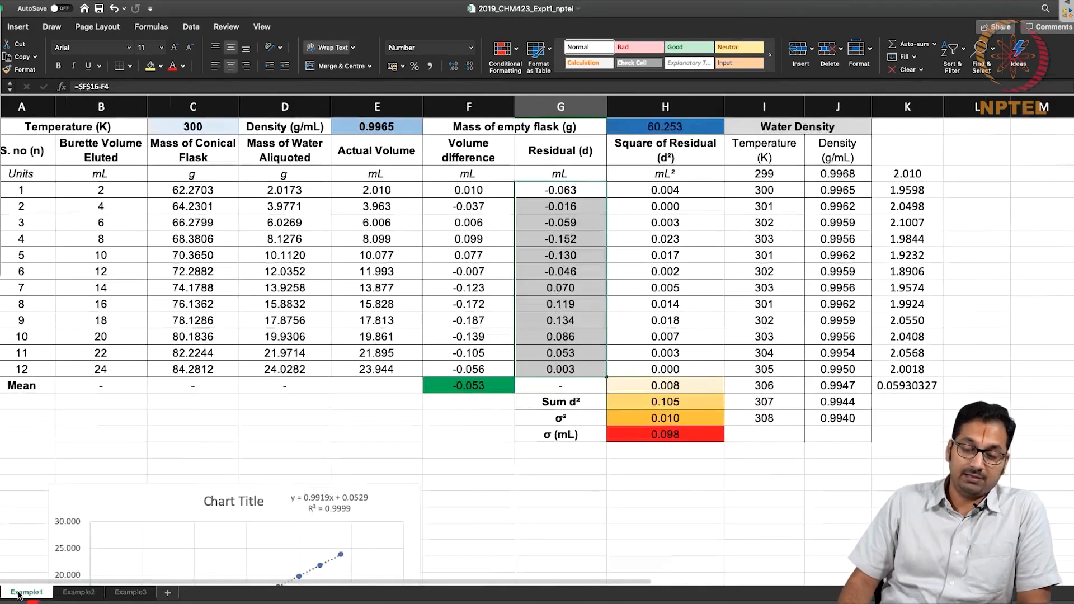
pyautogui.click(485, 387)
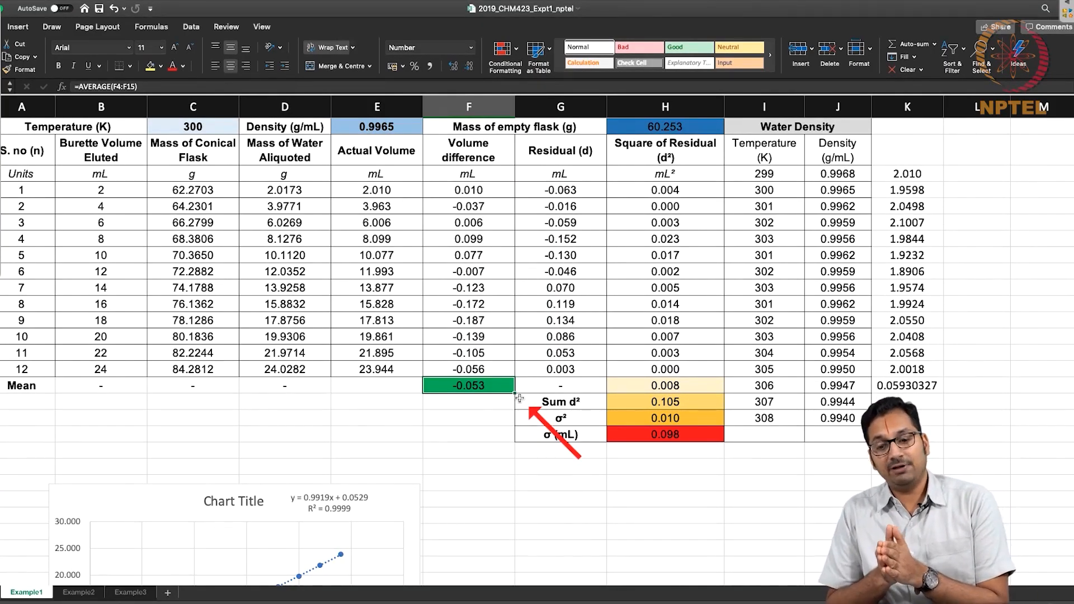
pyautogui.click(79, 593)
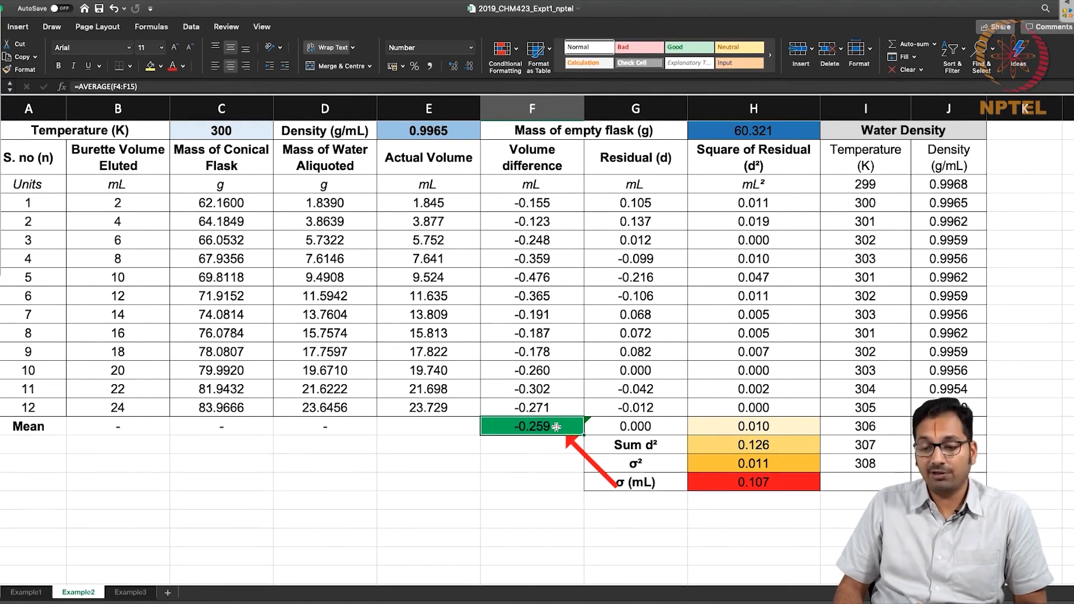
# On Example1, plot volume difference F4:F15 against eluted volume B4:B15 as a scatter chart and delete the chart after viewing it.
pyautogui.click(27, 592)
pyautogui.click(564, 189)
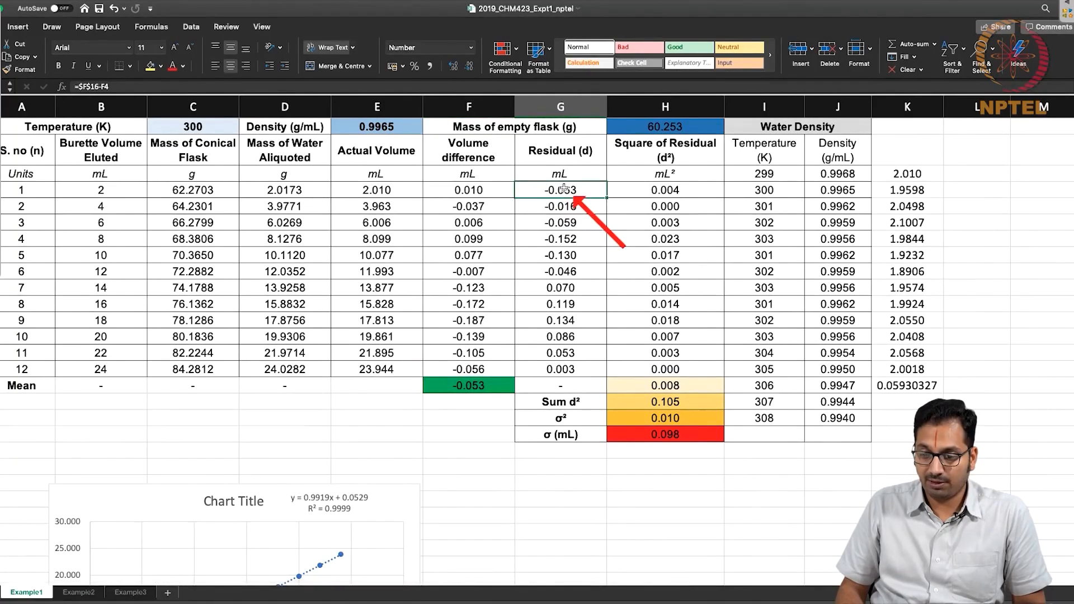
pyautogui.moveTo(476, 190); pyautogui.dragTo(483, 368)
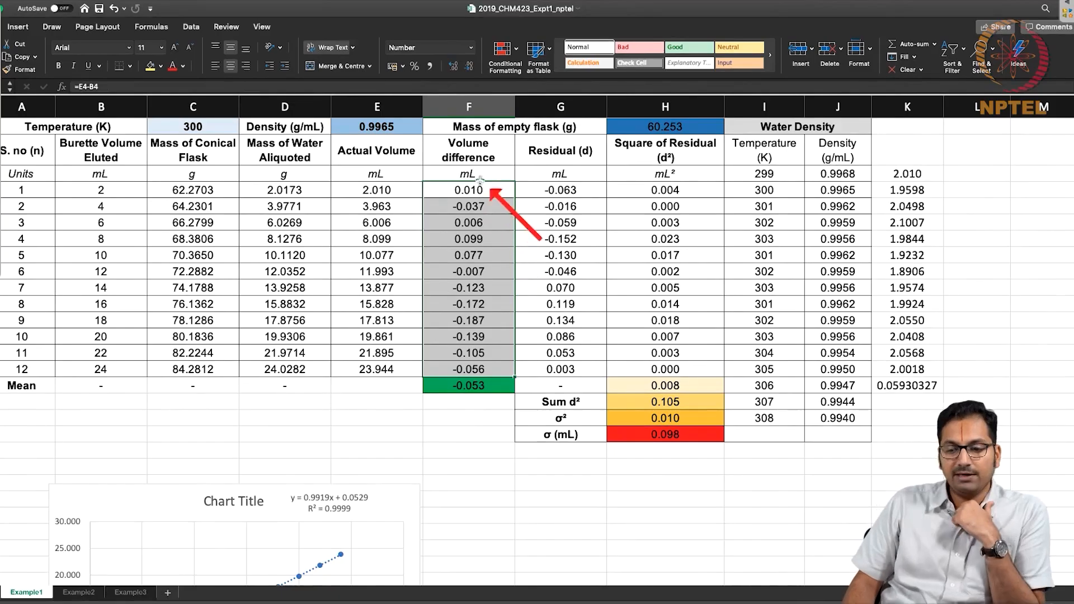
pyautogui.moveTo(137, 190); pyautogui.dragTo(124, 369)
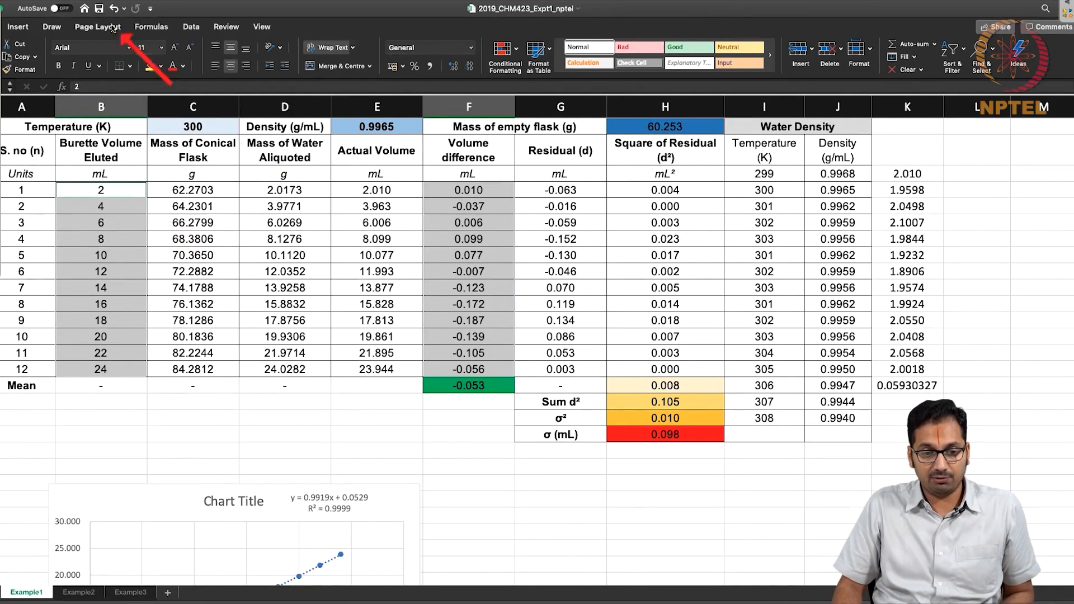
pyautogui.click(18, 28)
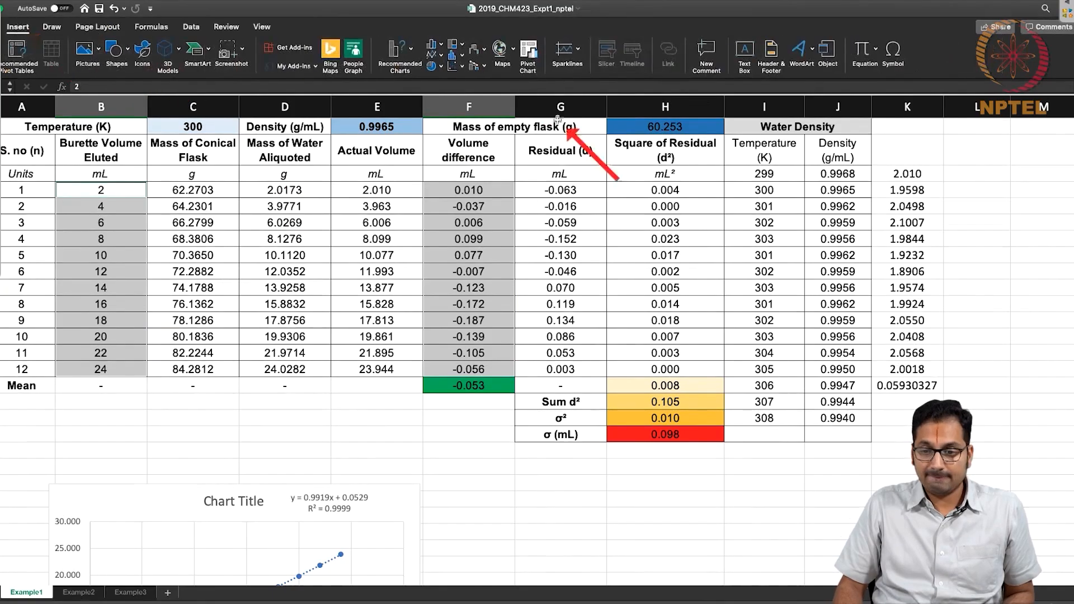
pyautogui.click(456, 65)
pyautogui.click(475, 118)
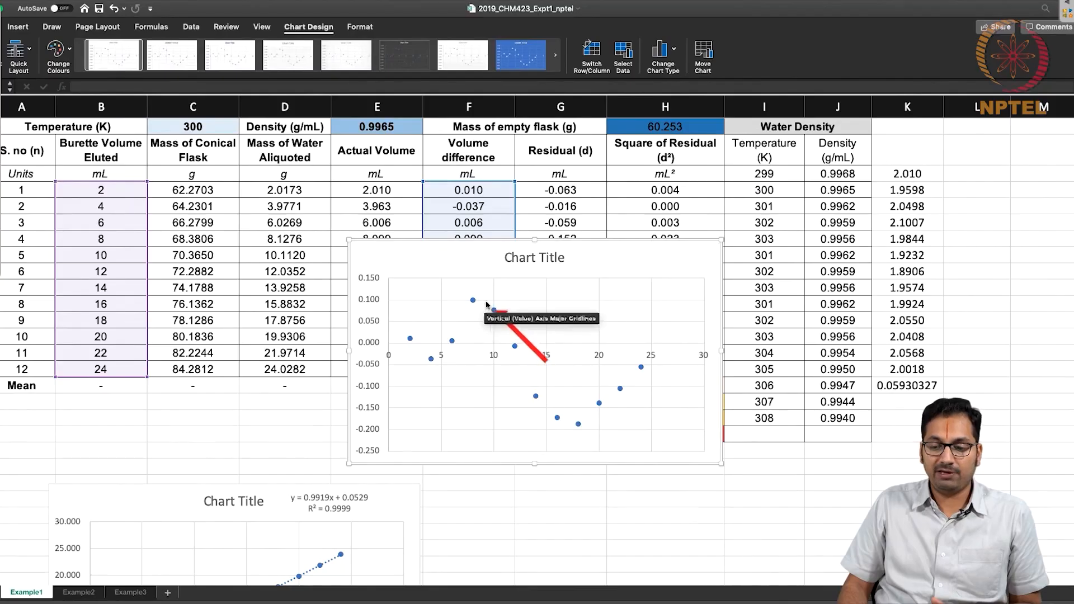
pyautogui.press('Delete')
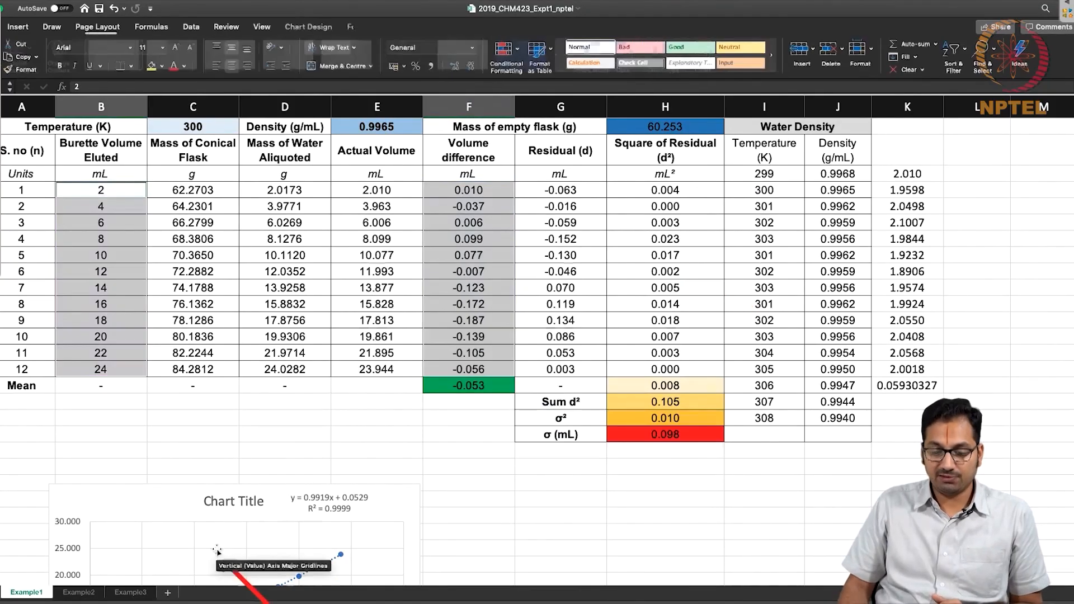
# On Example2, plot volume difference F4:F15 against eluted volume B4:B15 as a scatter chart and delete the chart after viewing it.
pyautogui.click(78, 592)
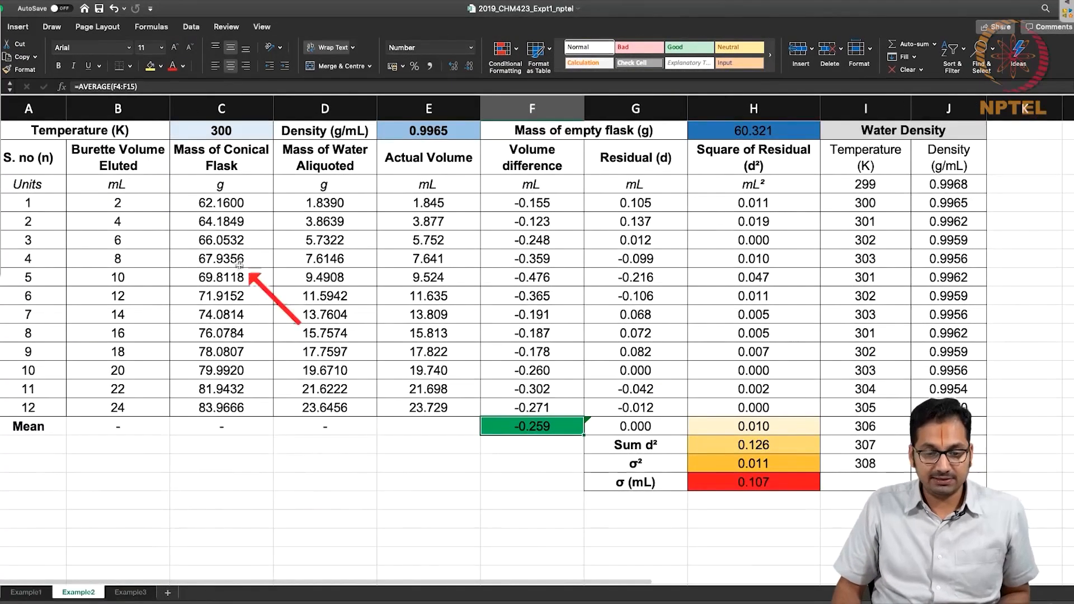
pyautogui.moveTo(526, 205); pyautogui.dragTo(524, 403)
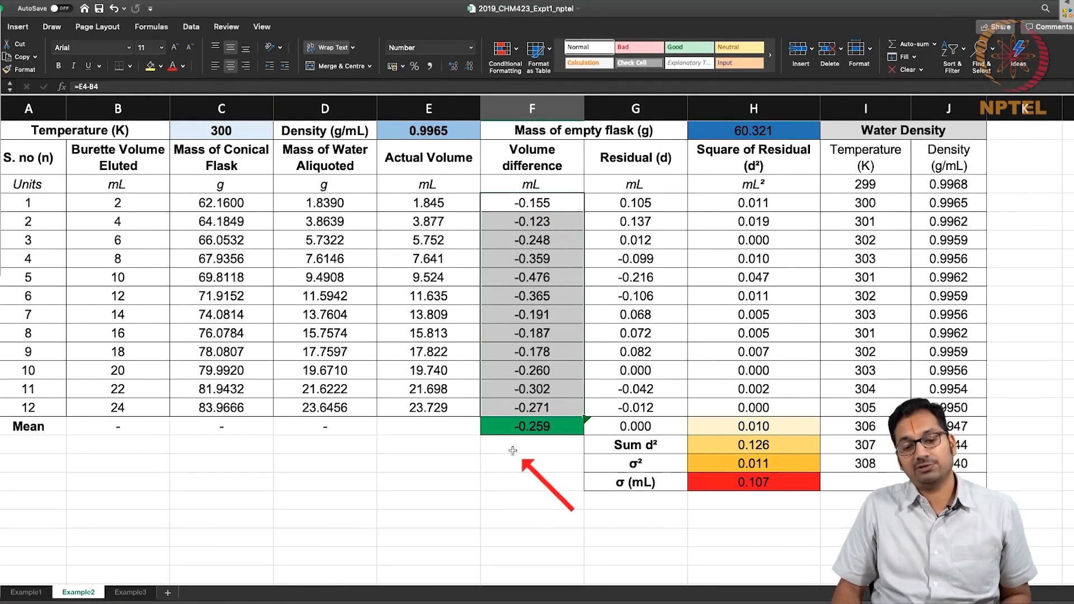
pyautogui.moveTo(148, 203); pyautogui.dragTo(141, 410)
pyautogui.keyDown('super'); pyautogui.click(559, 207); pyautogui.keyUp('super')
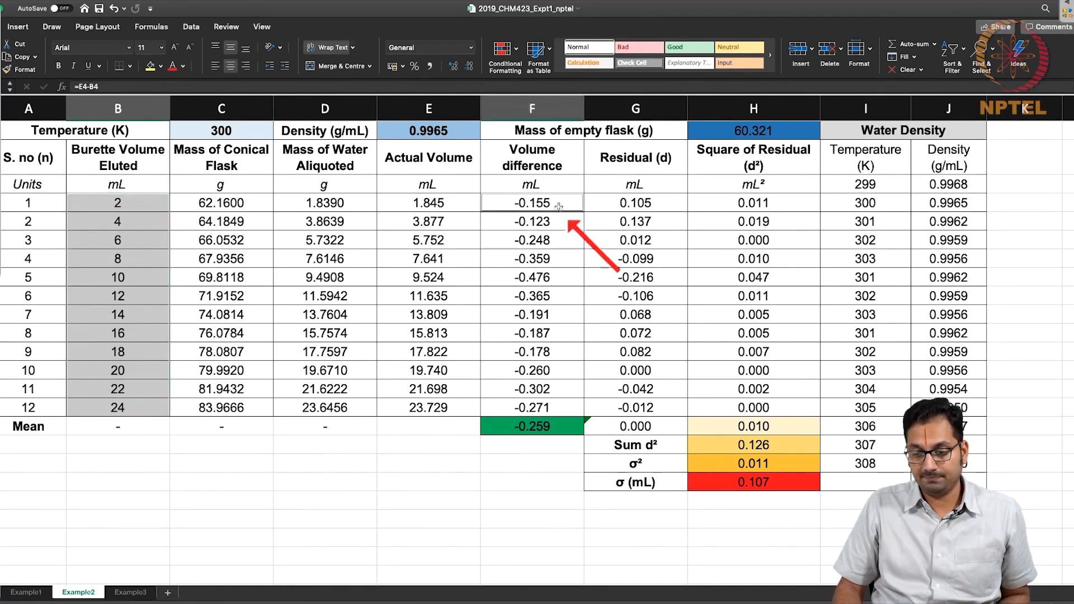
pyautogui.moveTo(558, 207); pyautogui.dragTo(554, 407)
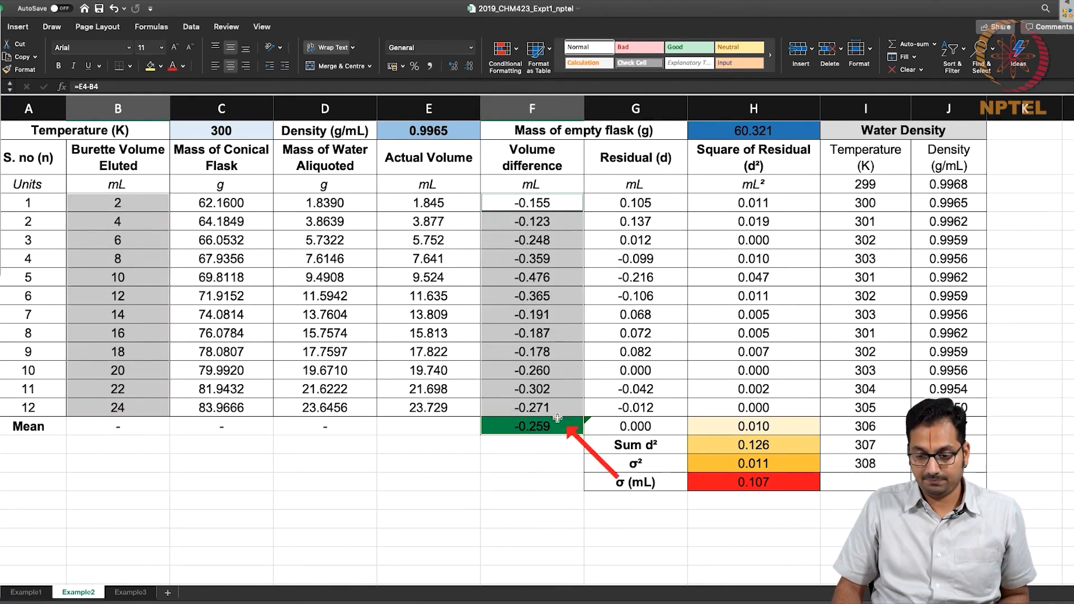
pyautogui.click(31, 24)
pyautogui.click(453, 66)
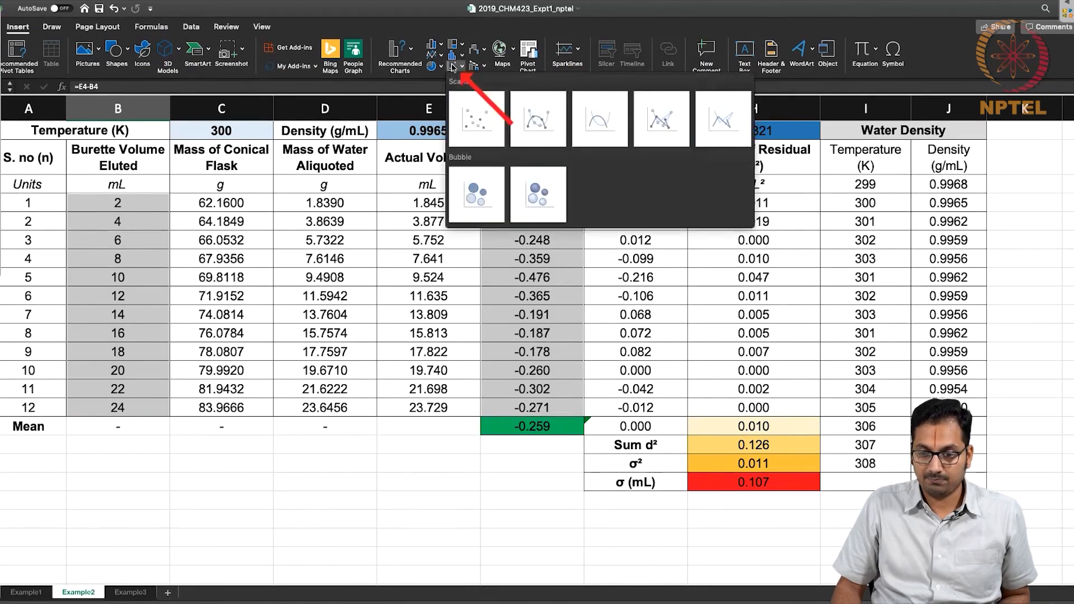
pyautogui.click(469, 112)
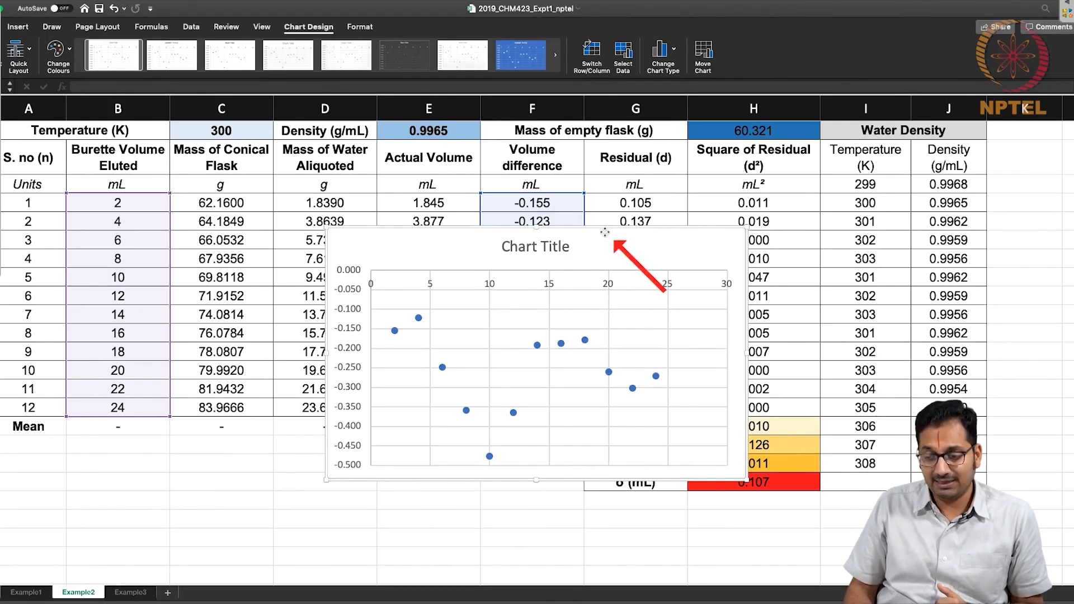
pyautogui.press('Delete')
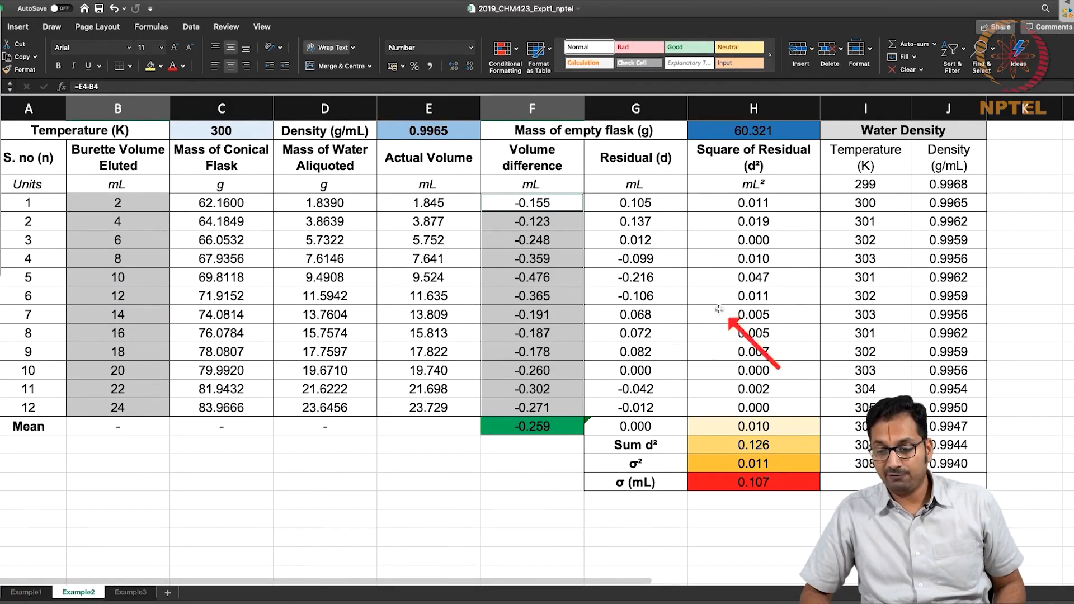
# Compare the σ (mL) value and its formula in H19 between the Example2 and Example1 worksheets.
pyautogui.click(743, 484)
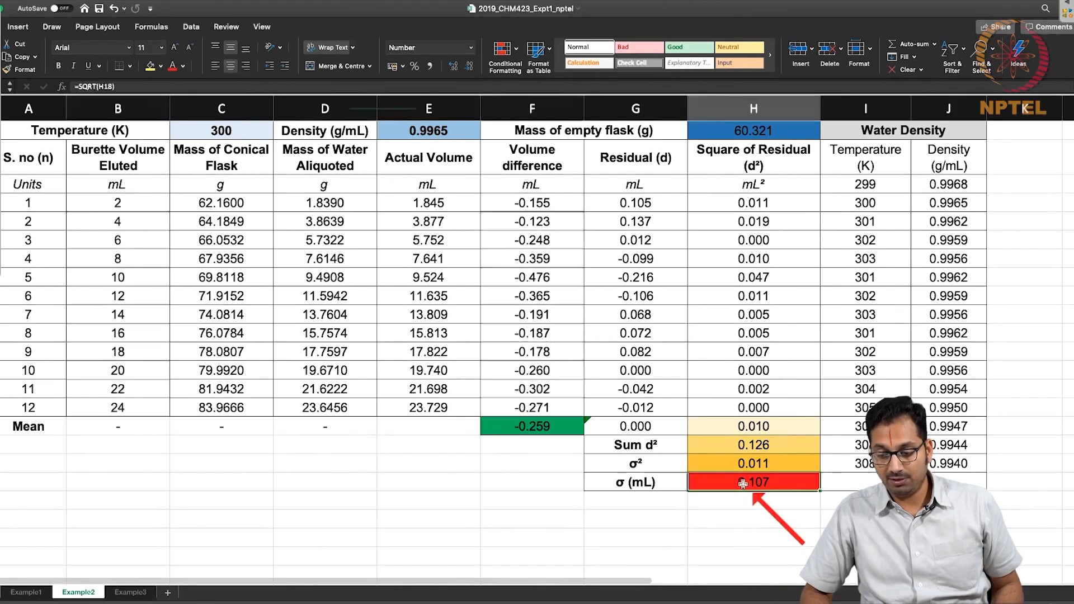
pyautogui.click(18, 594)
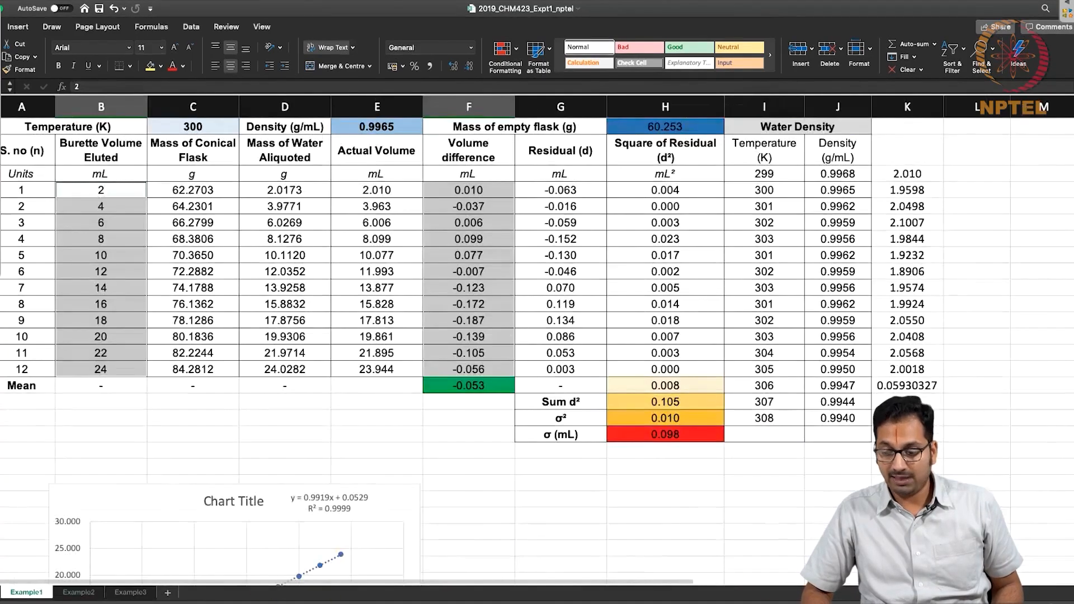
pyautogui.click(685, 437)
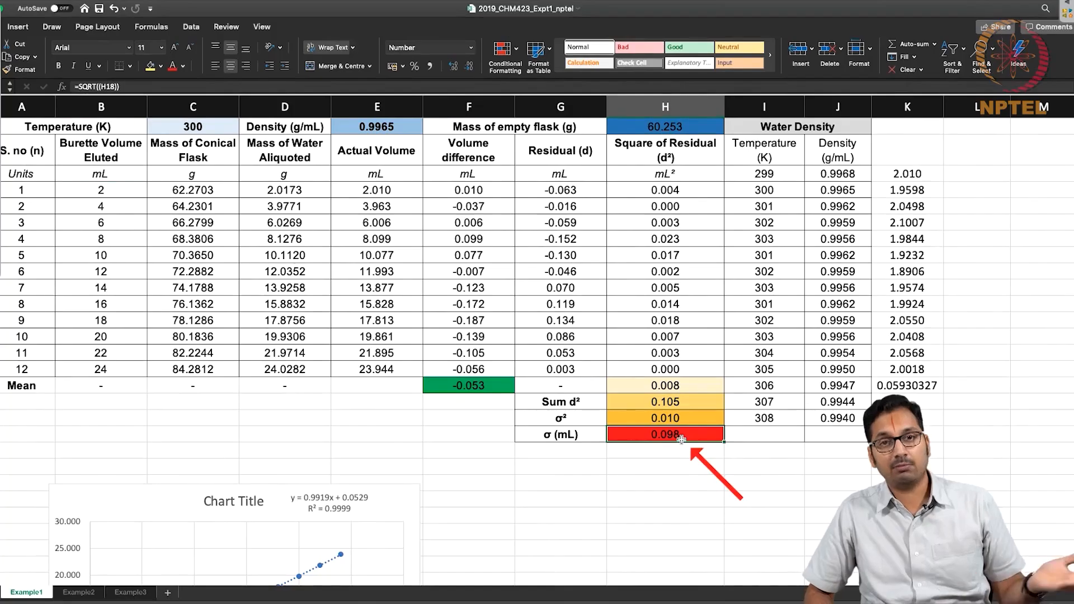
# On the Example2 worksheet, enter =E4 in K3 as the first individual volume increment.
pyautogui.click(76, 593)
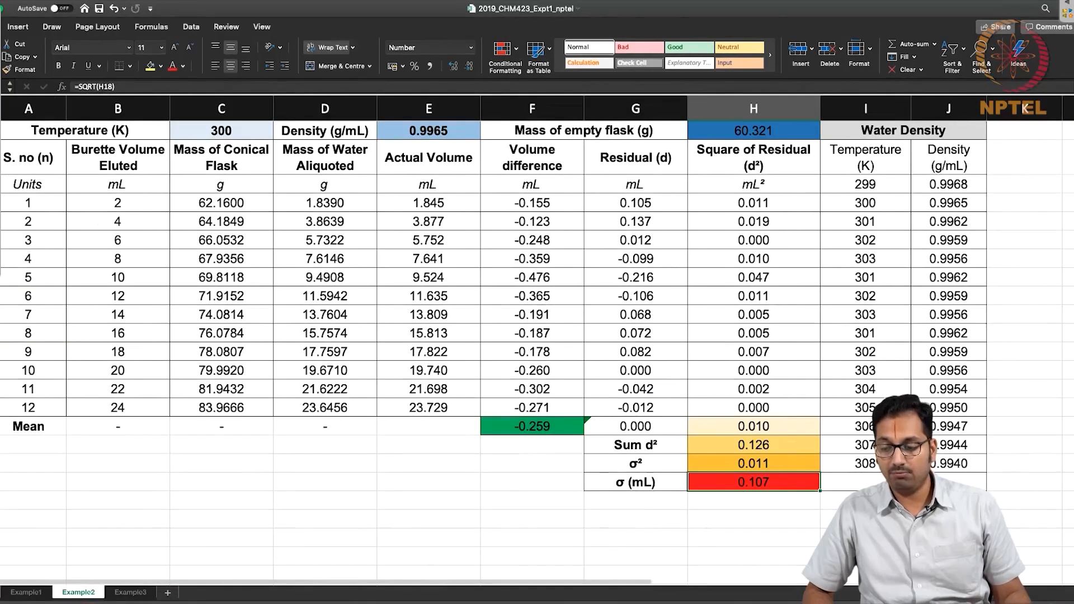
pyautogui.click(1001, 189)
pyautogui.write('=')
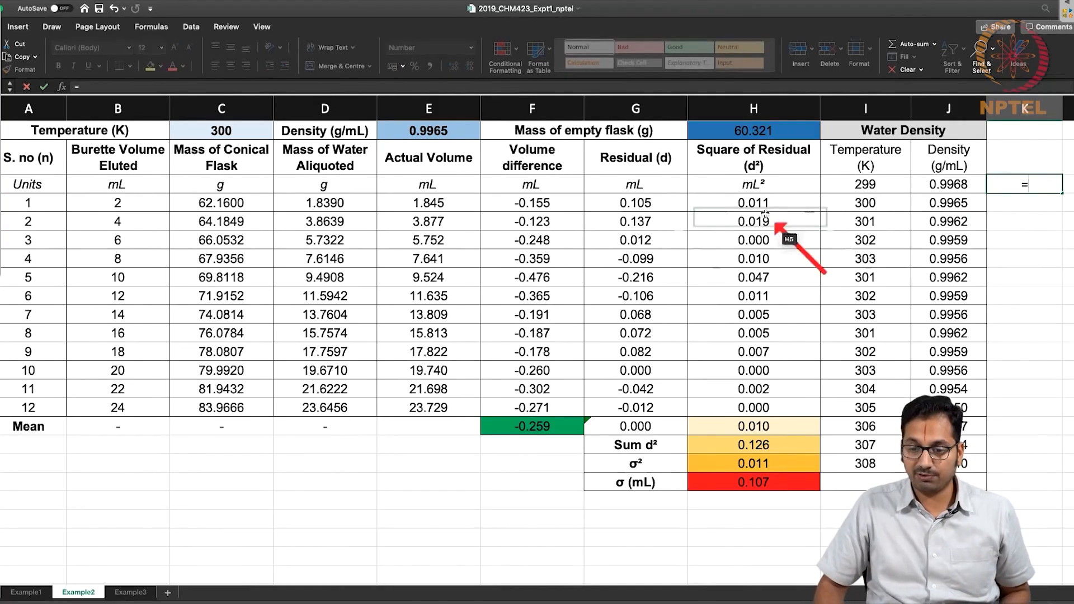
pyautogui.click(464, 208)
pyautogui.press('Return')
# Enter =E5-E4 in K4 to calculate the second individual volume increment.
pyautogui.write('=')
pyautogui.click(450, 224)
pyautogui.write('-')
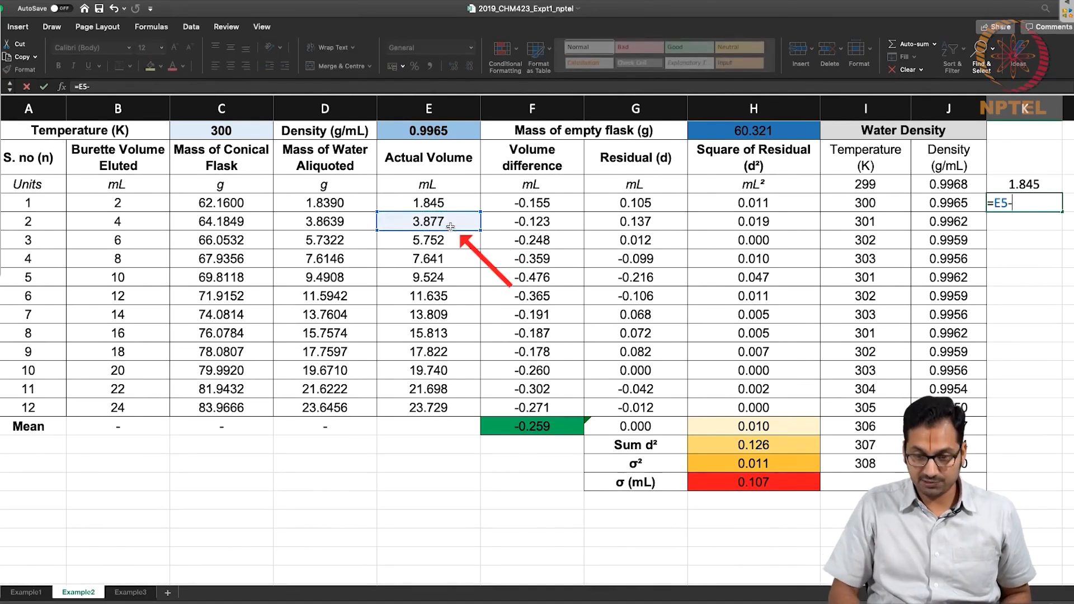
pyautogui.click(451, 207)
pyautogui.press('Return')
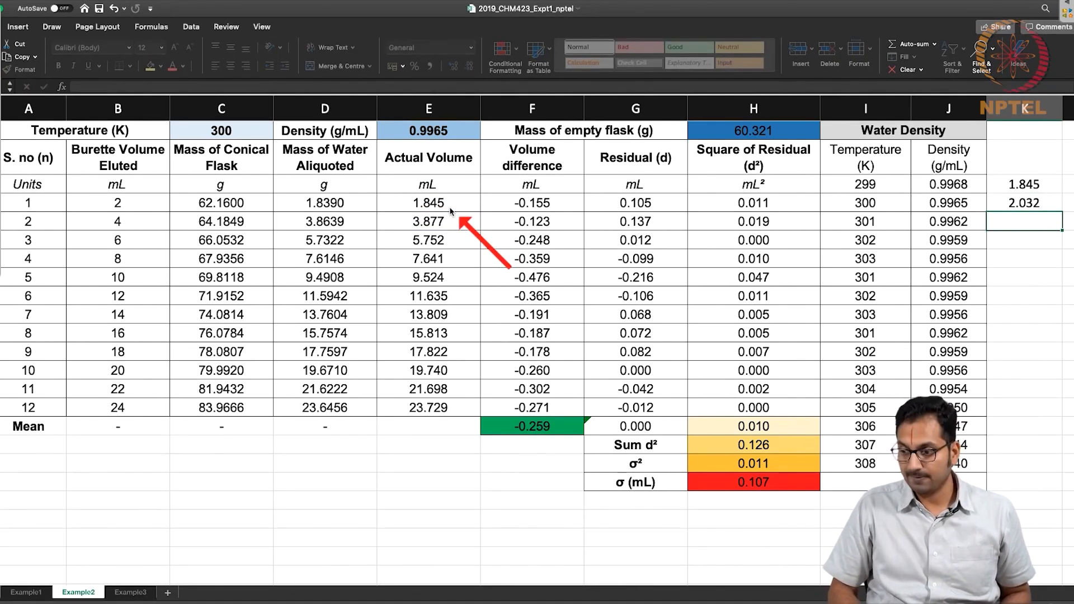
# Copy the increment formula in K4 down the column through K14, clearing the surplus copy in K15.
pyautogui.press('Up')
pyautogui.hotkey('ctrl', 'c')
pyautogui.hotkey('shift', 'Down')
pyautogui.hotkey('shift', 'Down')
pyautogui.hotkey('shift', 'Down')
pyautogui.hotkey('shift', 'Down')
pyautogui.hotkey('shift', 'Down')
pyautogui.hotkey('shift', 'Down')
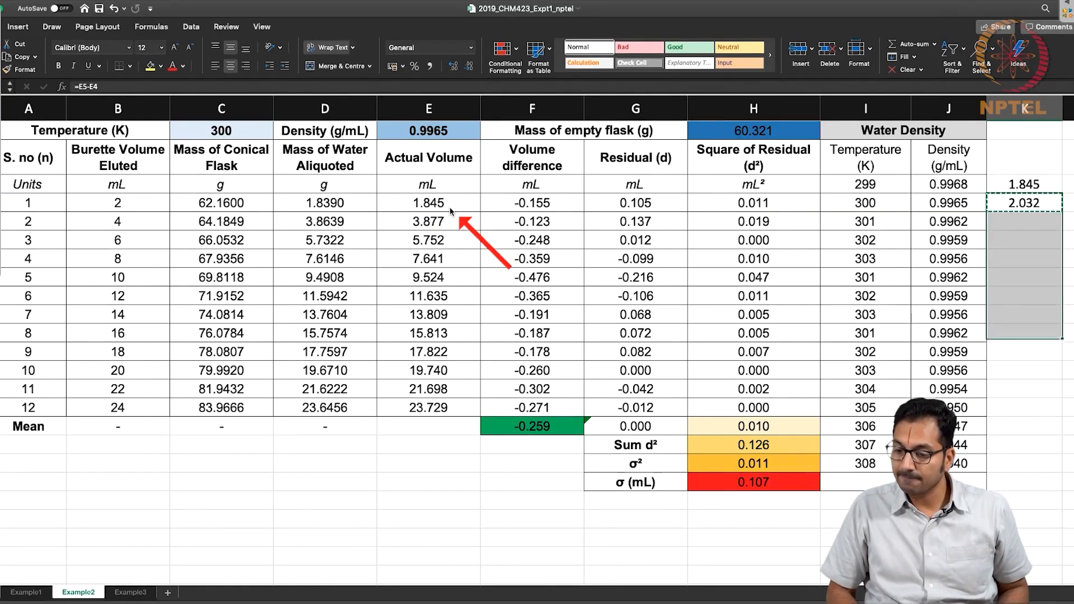
pyautogui.hotkey('shift', 'Down')
pyautogui.hotkey('shift', 'Down')
pyautogui.hotkey('shift', 'Down')
pyautogui.hotkey('shift', 'Down')
pyautogui.hotkey('ctrl', 'v')
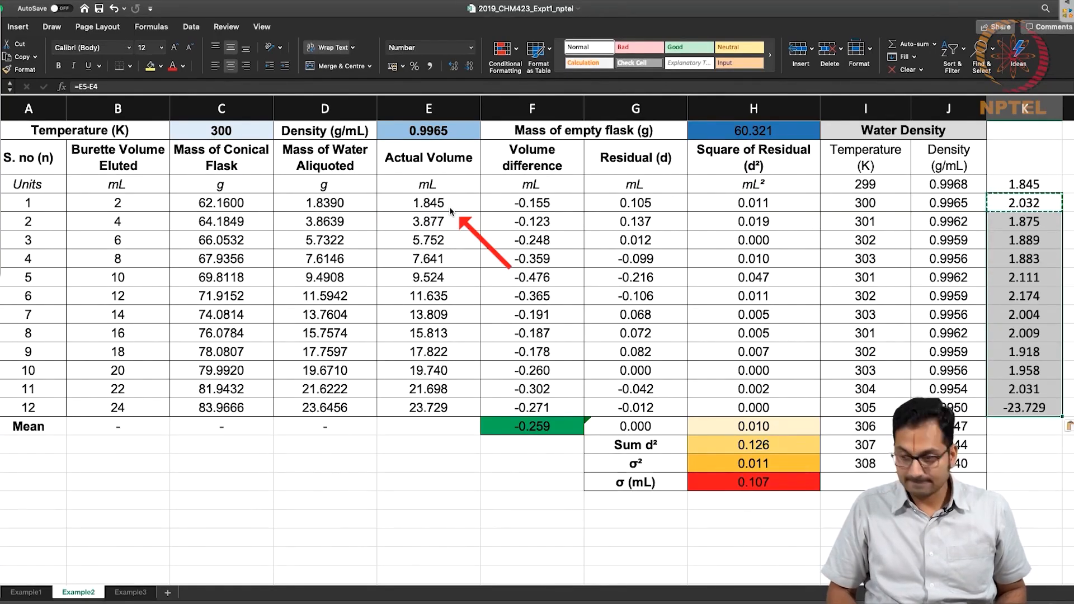
pyautogui.click(995, 408)
pyautogui.press('Delete')
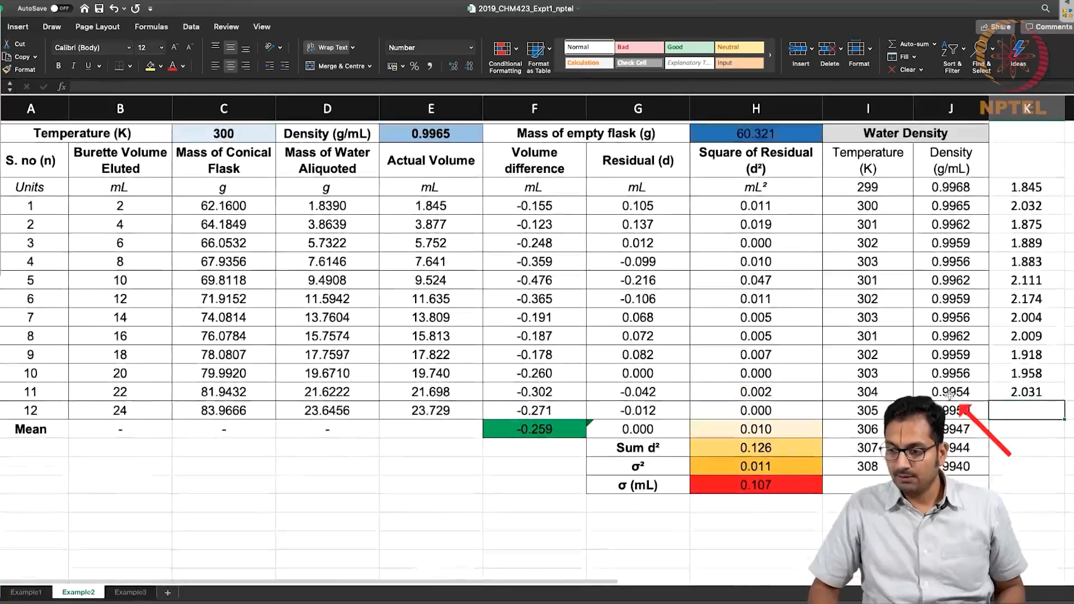
# Delete the Water Density columns I and J from the Example2 worksheet.
pyautogui.scroll(2, 949, 396)
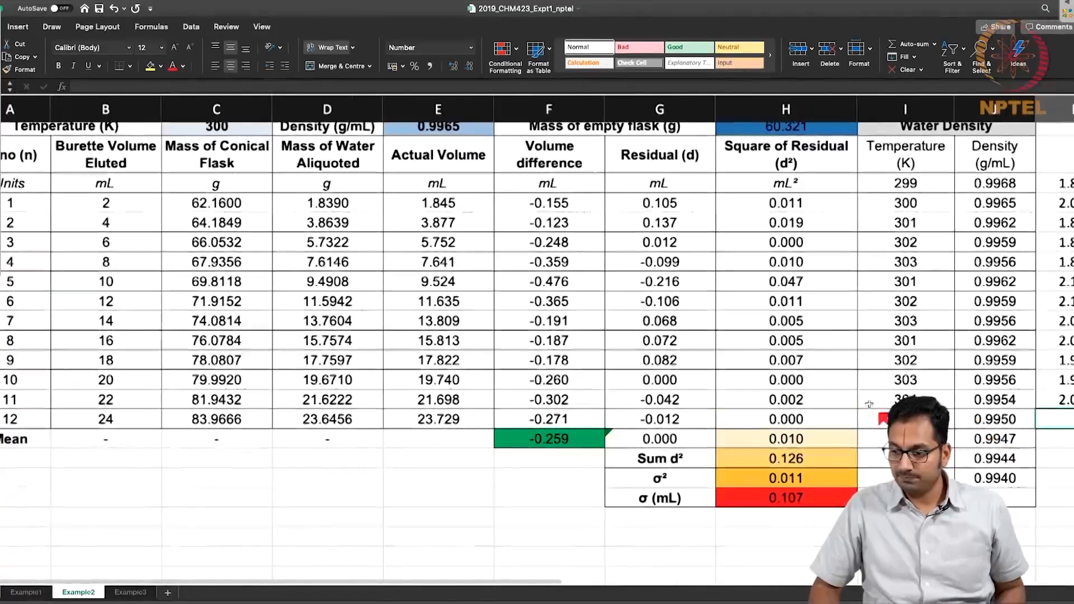
pyautogui.hscroll(-1, 868, 404)
pyautogui.hscroll(3, 996, 279)
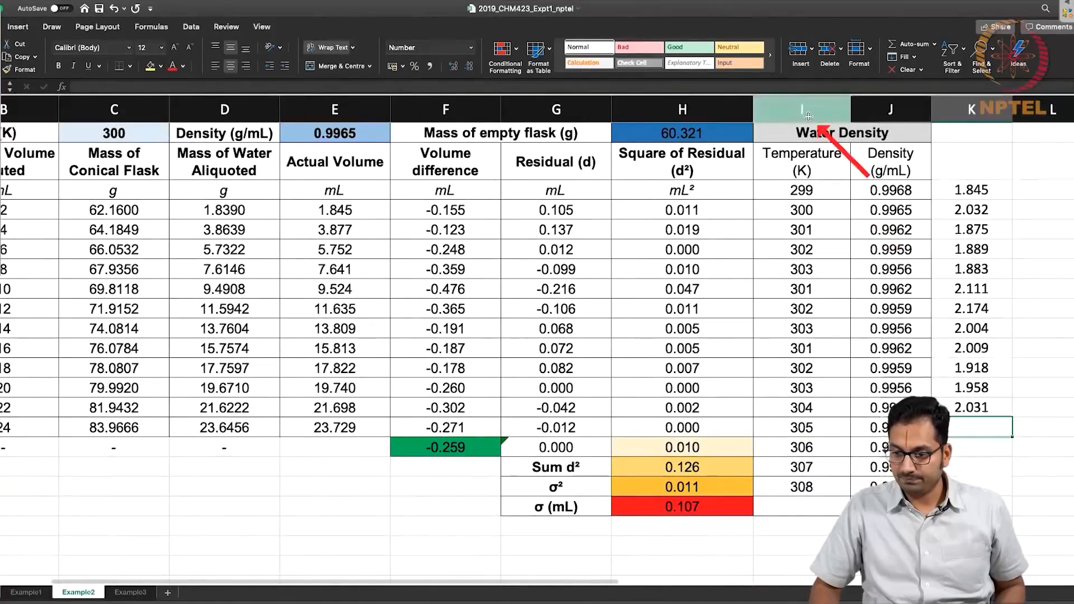
pyautogui.moveTo(808, 116); pyautogui.dragTo(891, 112)
pyautogui.rightClick(801, 119)
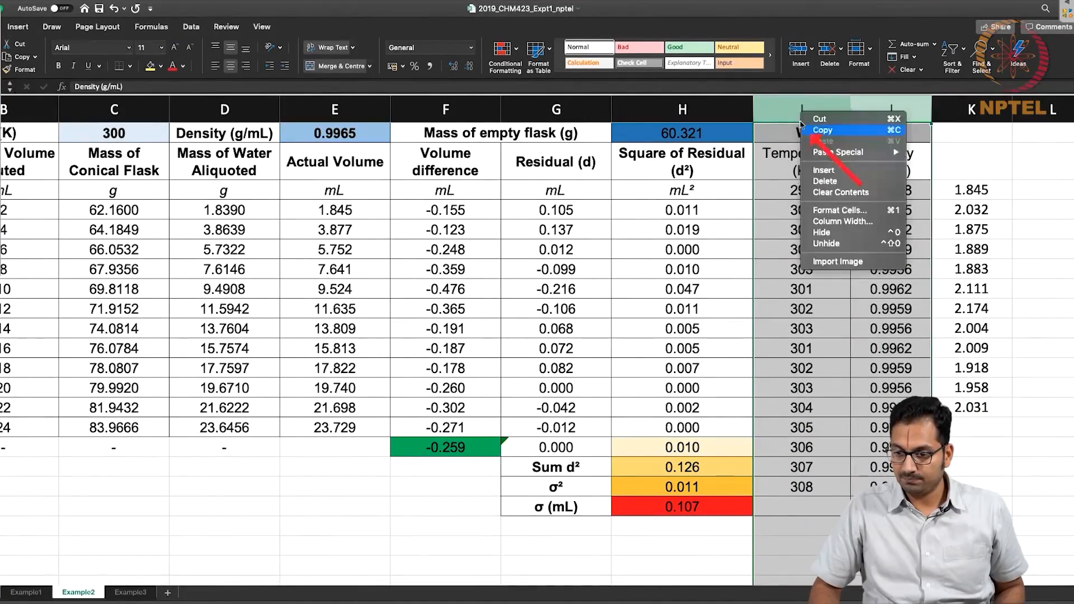
pyautogui.click(826, 181)
pyautogui.hscroll(2, 664, 269)
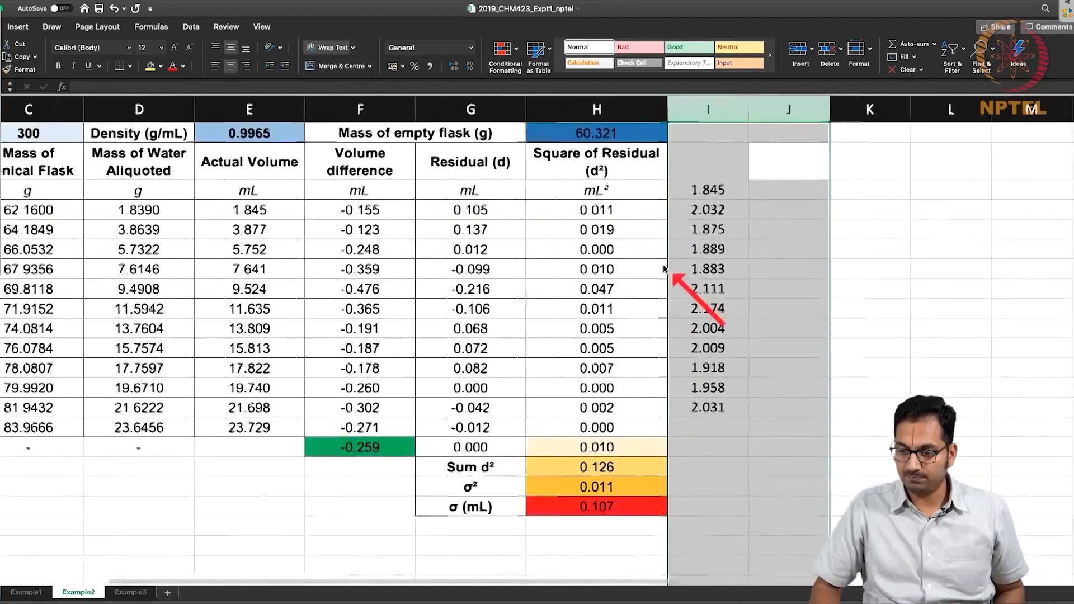
pyautogui.hscroll(-2, 664, 269)
# Examine the individual volume increments in I3:I14, including the group in I5:I7.
pyautogui.click(919, 229)
pyautogui.moveTo(903, 186); pyautogui.dragTo(921, 400)
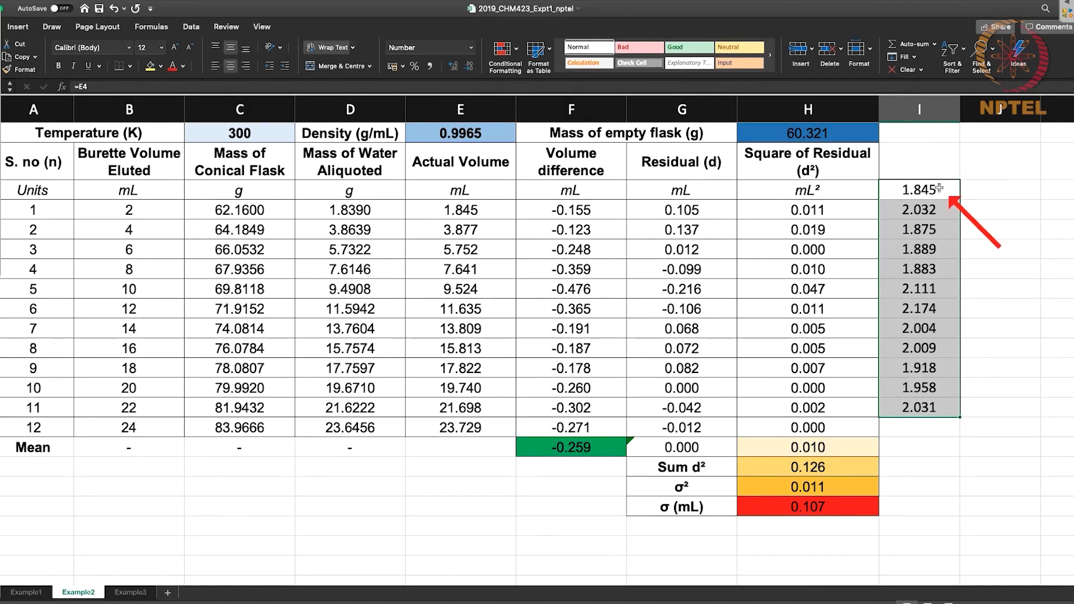
pyautogui.click(934, 229)
pyautogui.click(944, 274)
pyautogui.moveTo(944, 274); pyautogui.dragTo(927, 234)
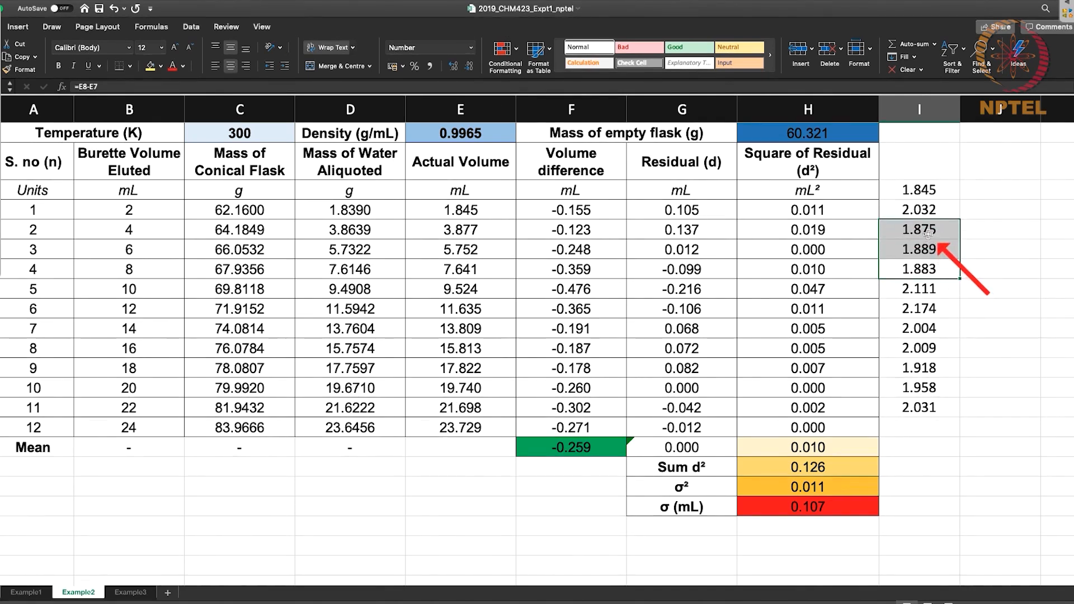
# Calculate the average of increments I3:I14 in I15 and their standard deviation with STDEV in I16.
pyautogui.click(928, 429)
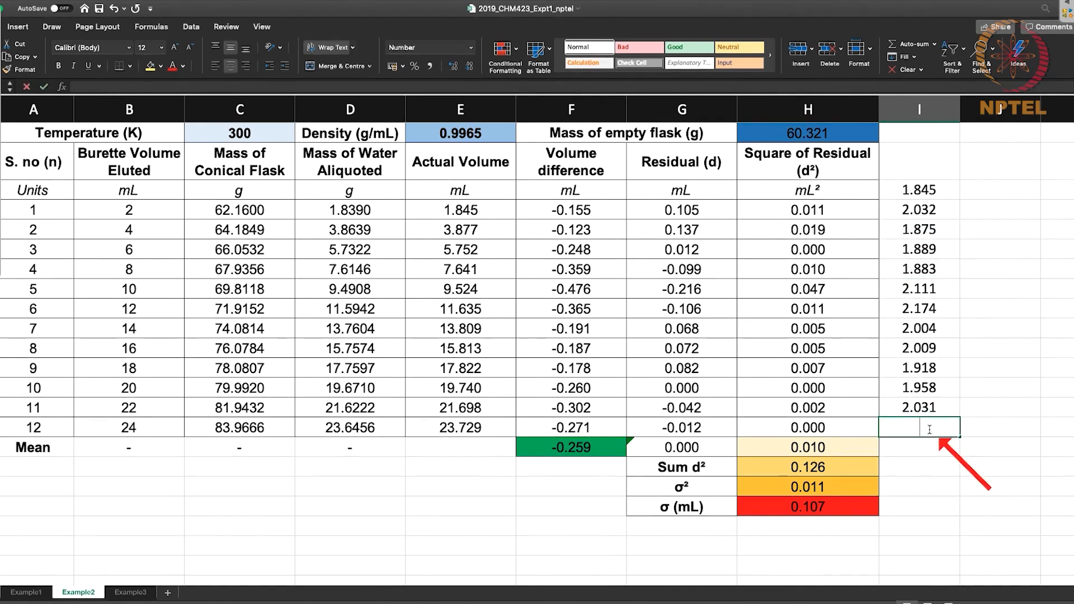
pyautogui.write('=average')
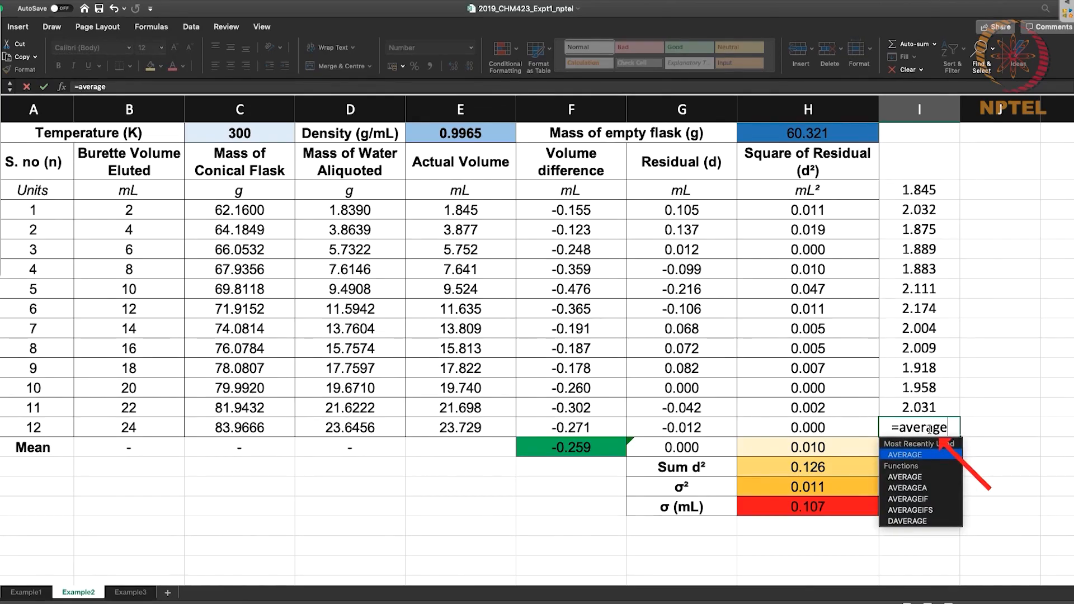
pyautogui.write('(')
pyautogui.click(918, 190)
pyautogui.moveTo(918, 190); pyautogui.dragTo(915, 414)
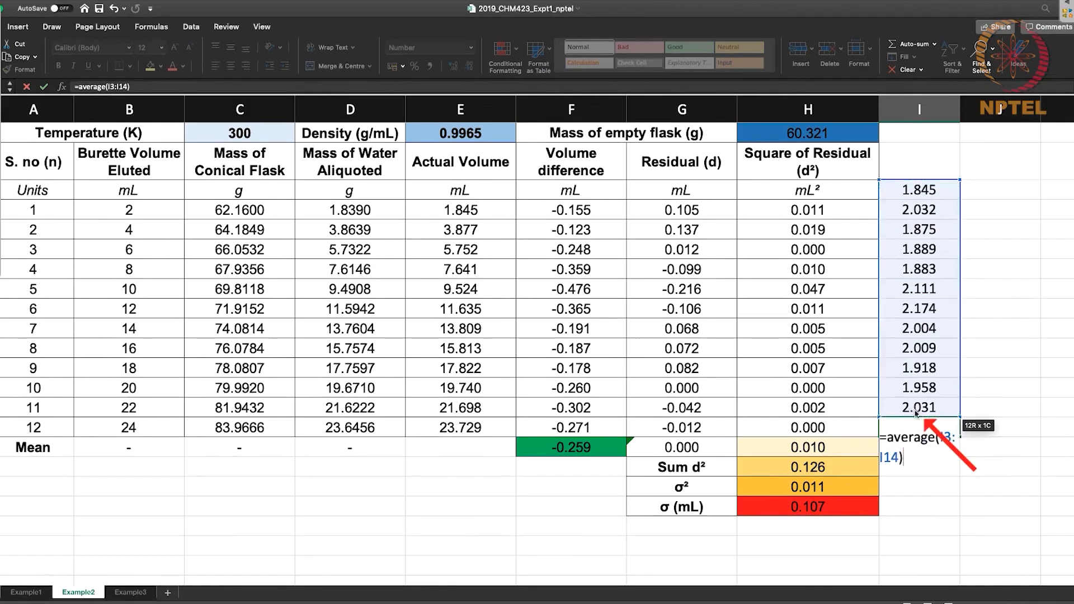
pyautogui.press('Return')
pyautogui.write('=stdev(')
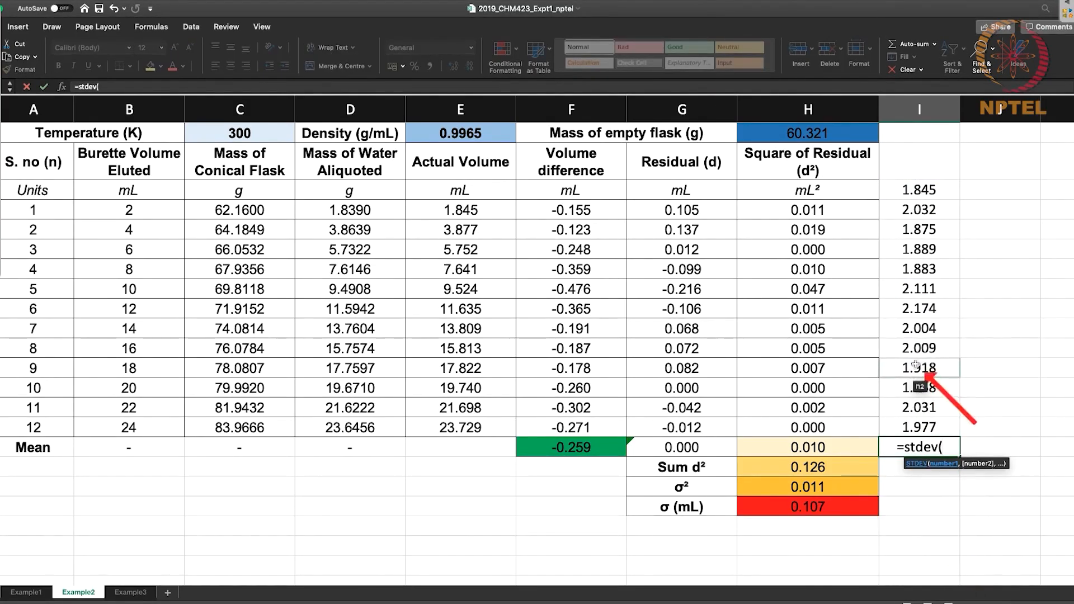
pyautogui.moveTo(919, 190); pyautogui.dragTo(927, 406)
pyautogui.press('Return')
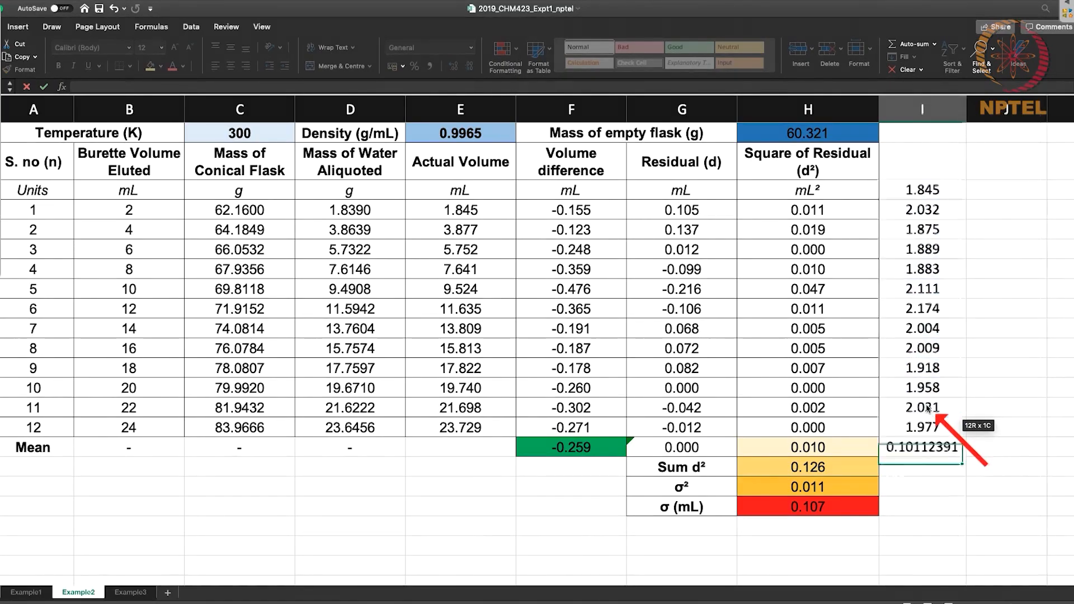
# Compare the increment mean and standard deviation in Example2's I15:I16 with the increment column K3:K16 on Example1.
pyautogui.moveTo(922, 426); pyautogui.dragTo(924, 444)
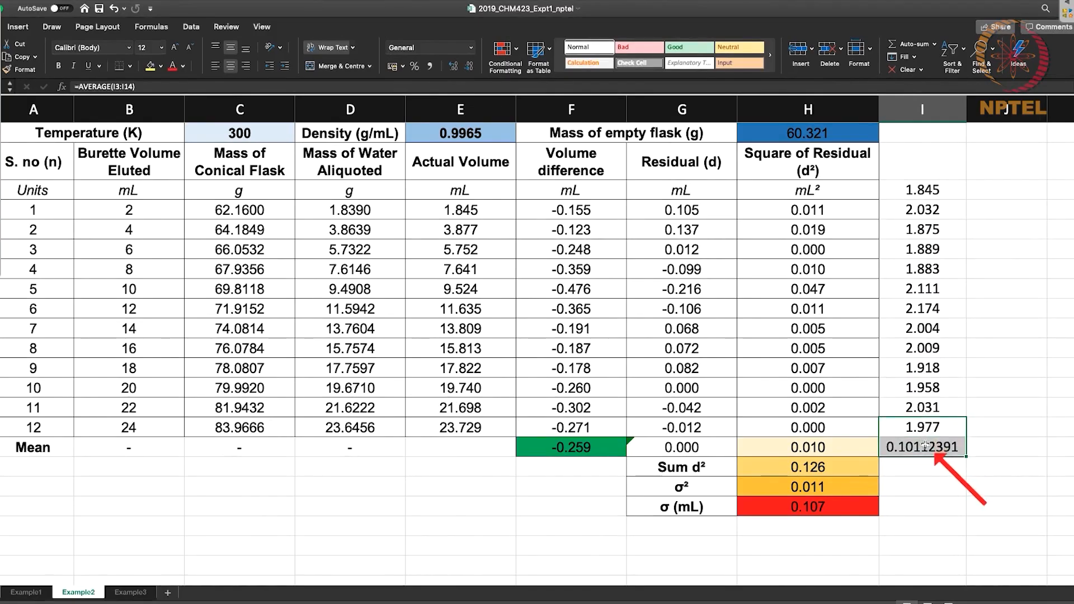
pyautogui.click(24, 592)
pyautogui.moveTo(907, 174); pyautogui.dragTo(923, 390)
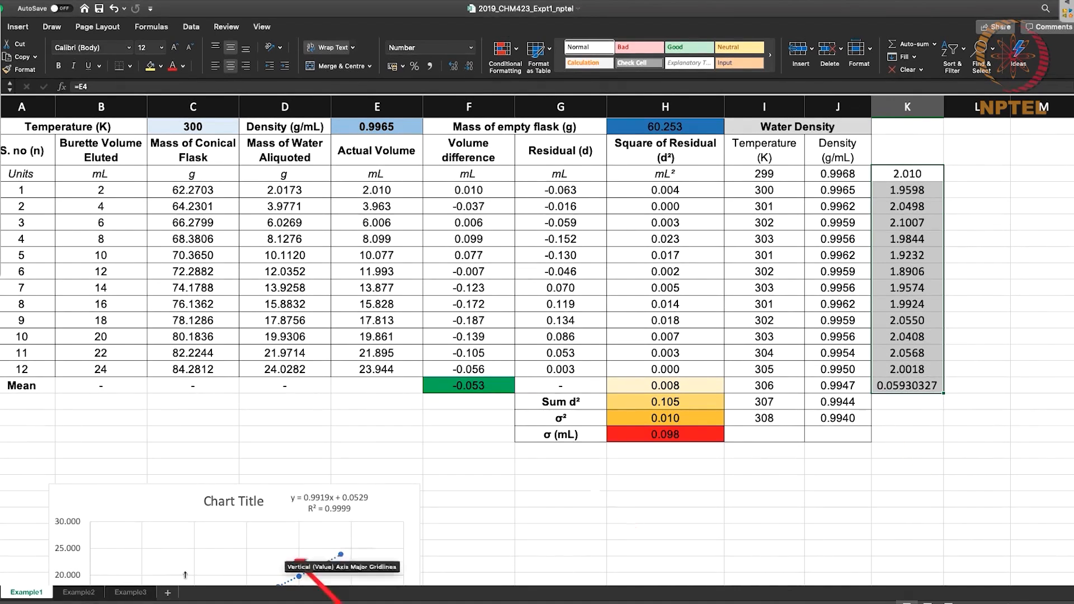
pyautogui.click(78, 592)
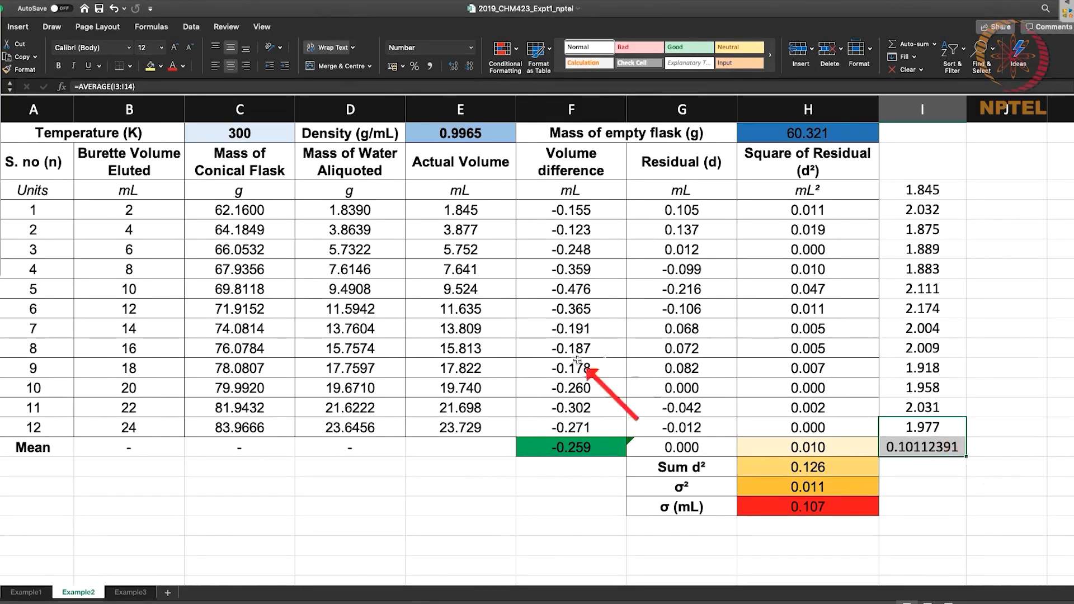
# Compare the mean volume difference in F16 between the Example3 and Example2 worksheets.
pyautogui.click(130, 592)
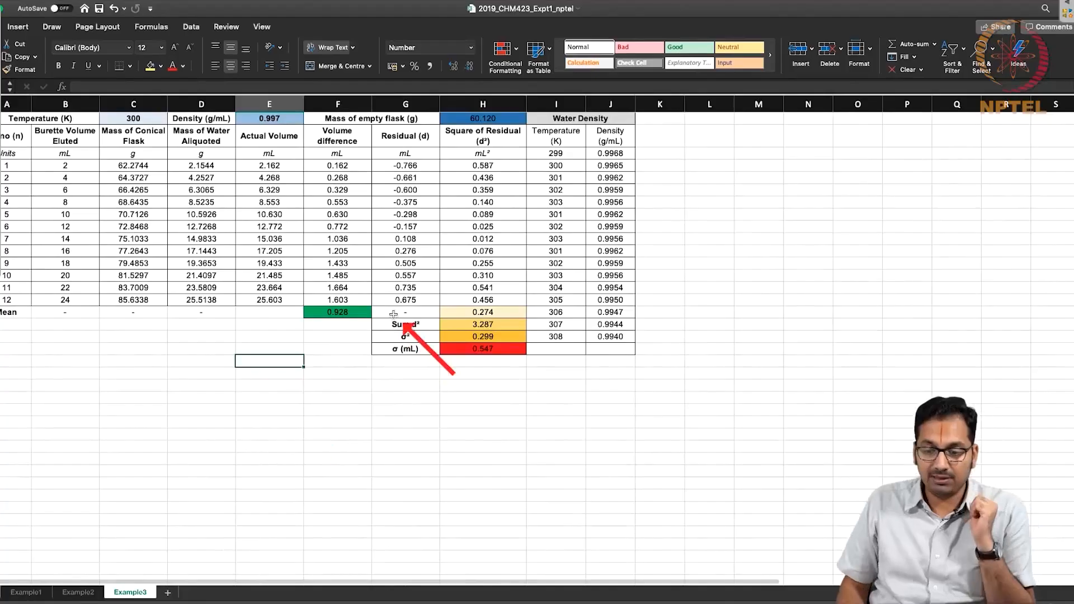
pyautogui.scroll(5, 394, 314)
pyautogui.scroll(3, 394, 314)
pyautogui.hscroll(-2, 393, 314)
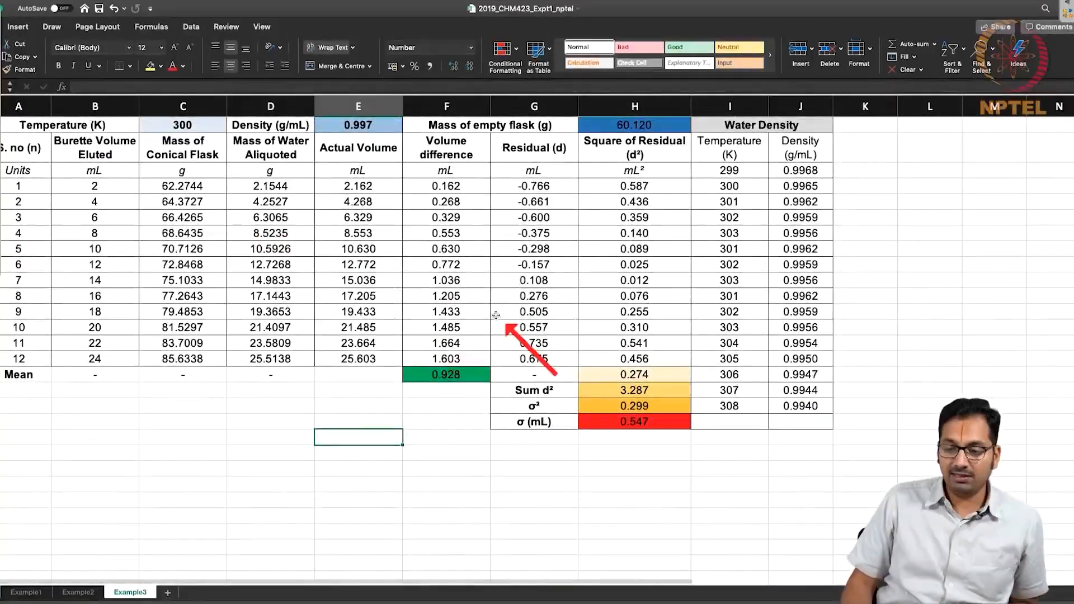
pyautogui.click(442, 374)
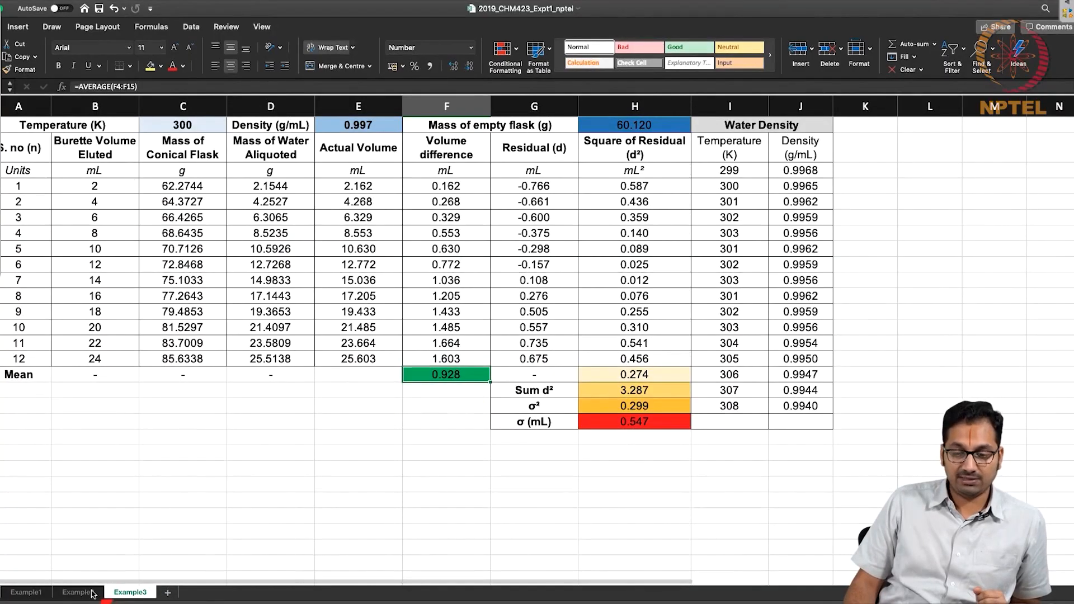
pyautogui.click(99, 595)
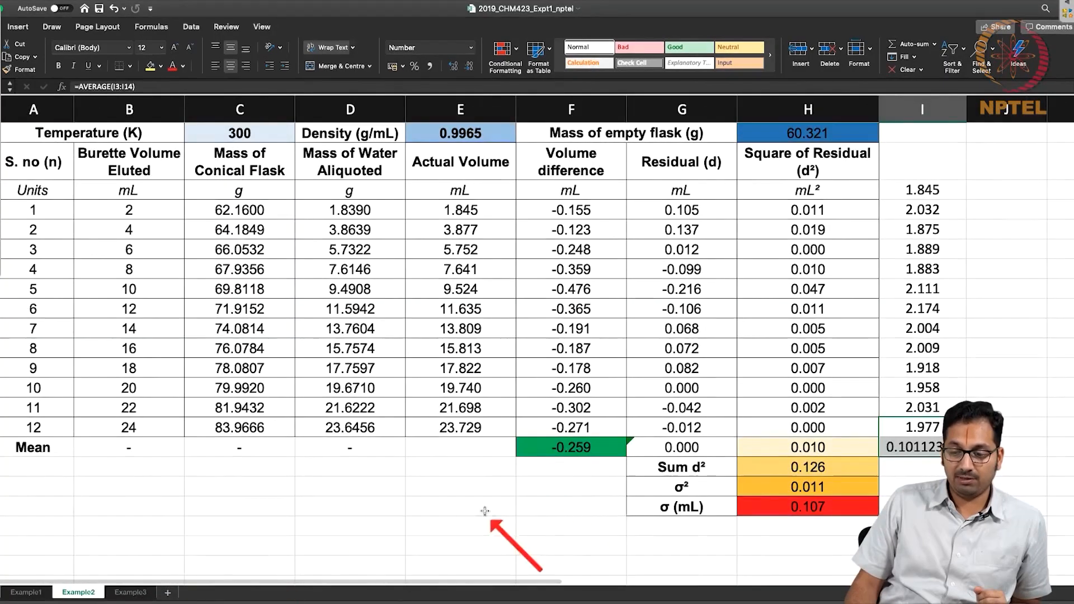
pyautogui.click(131, 591)
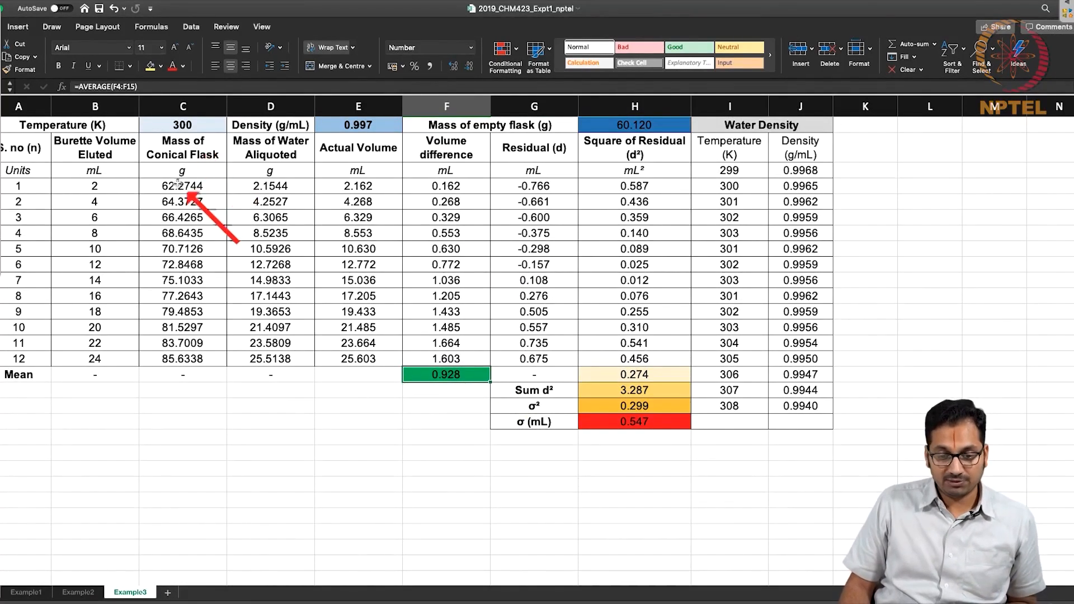
# On the Example3 worksheet, enter =E4 in K3 and =E5-E4 in K4 as the first two volume increments.
pyautogui.doubleClick(865, 170)
pyautogui.write('=')
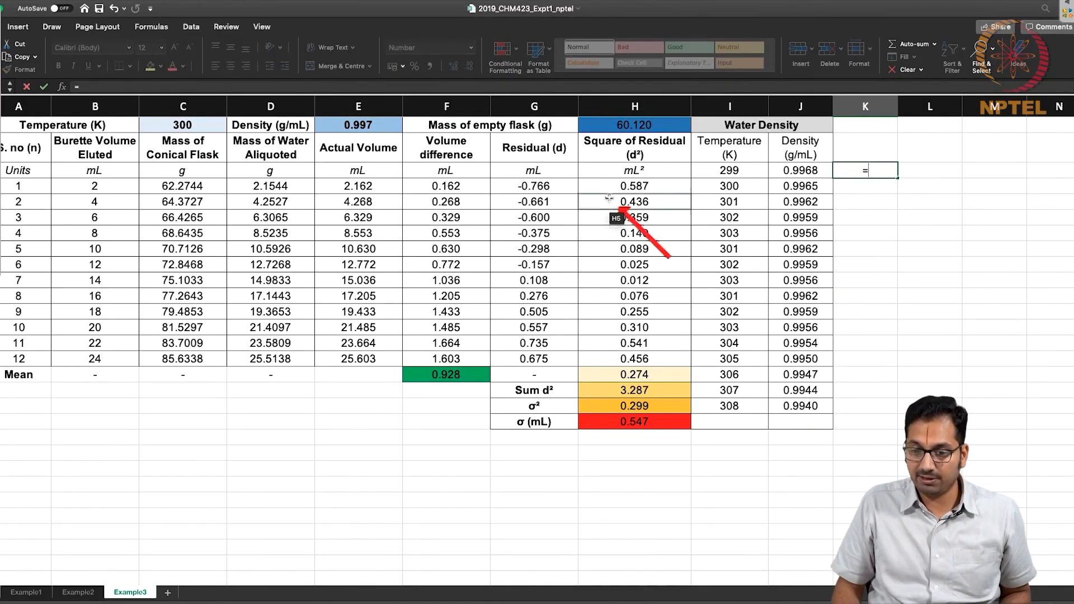
pyautogui.click(401, 187)
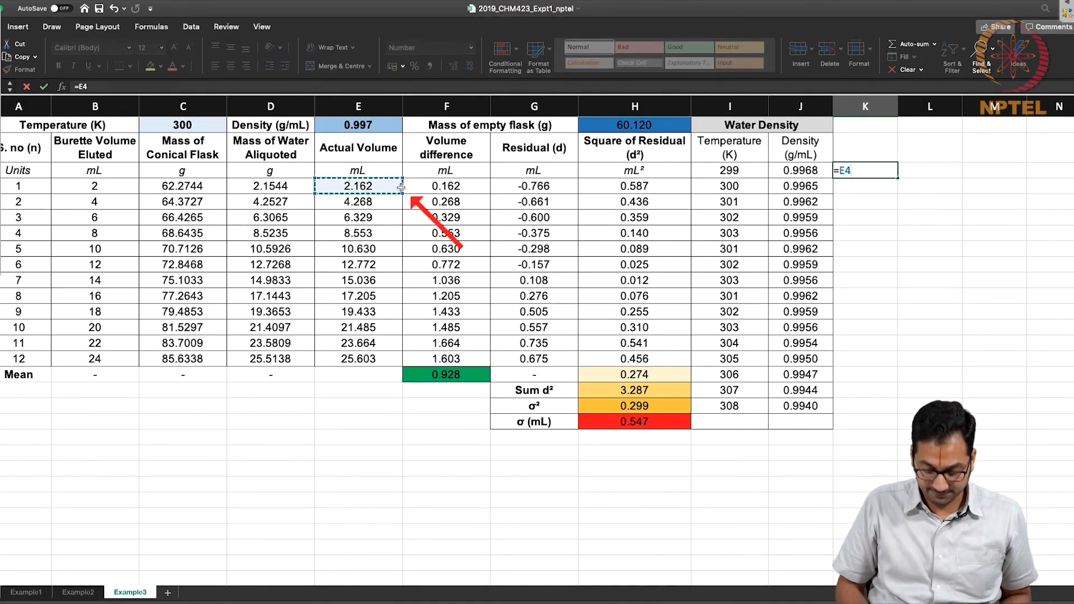
pyautogui.press('Return')
pyautogui.write('=')
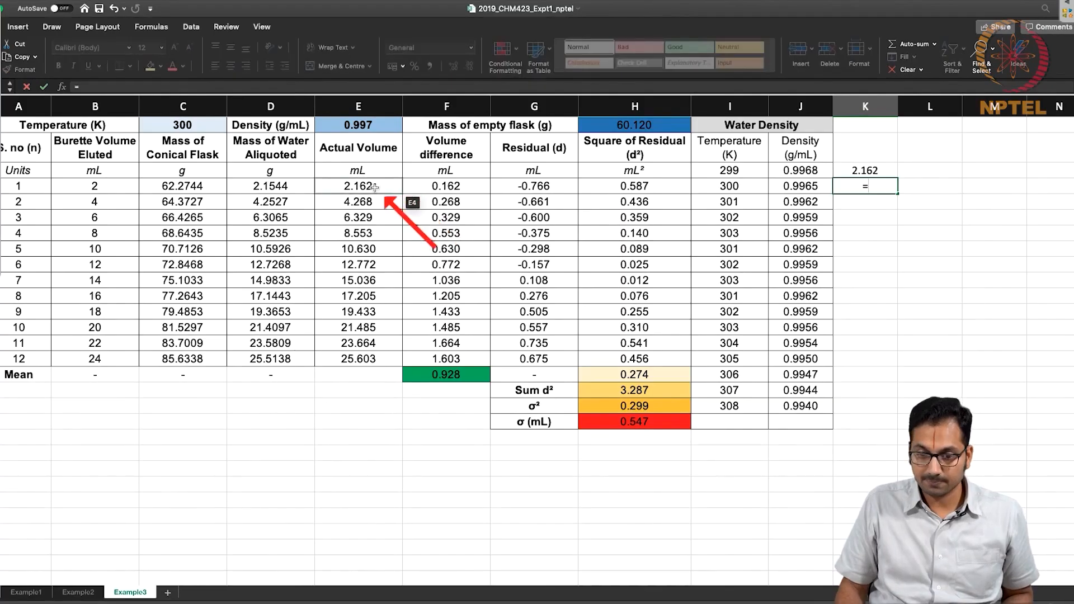
pyautogui.click(367, 205)
pyautogui.write('-')
pyautogui.click(381, 191)
pyautogui.hotkey('ctrl', 'Return')
# Copy Example3's increment formula from K4 down through K14 and clear the surplus result in K15.
pyautogui.hotkey('ctrl', 'c')
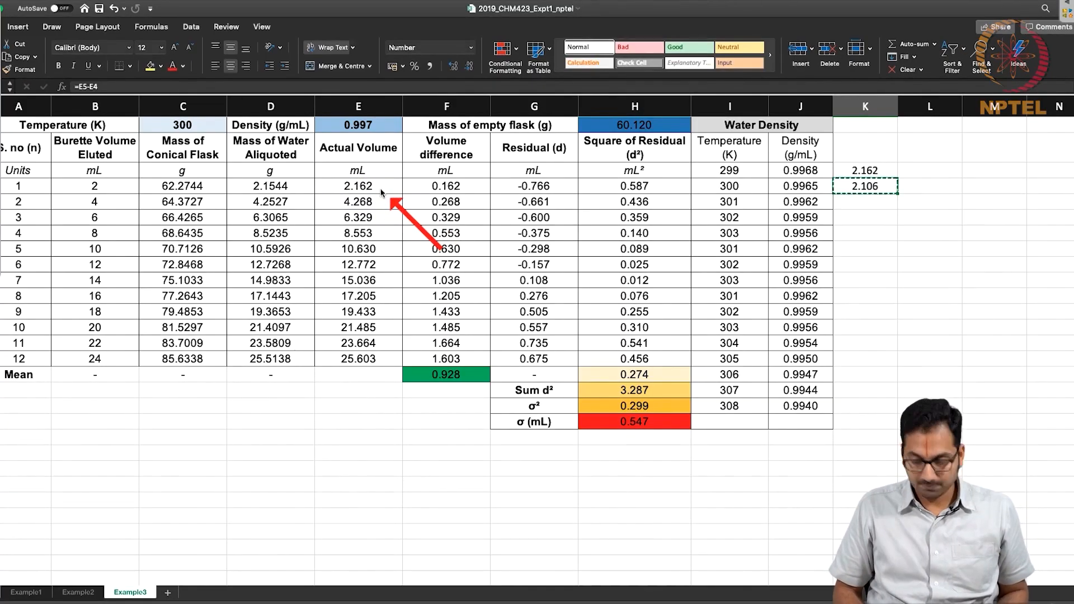
pyautogui.hotkey('shift', 'Down')
pyautogui.hotkey('shift', 'Down')
pyautogui.hotkey('shift', 'Down')
pyautogui.hotkey('shift', 'Down')
pyautogui.hotkey('shift', 'Down')
pyautogui.hotkey('shift', 'Down')
pyautogui.hotkey('shift', 'Down')
pyautogui.hotkey('shift', 'Down')
pyautogui.hotkey('shift', 'Down')
pyautogui.hotkey('shift', 'Down')
pyautogui.hotkey('shift', 'Down')
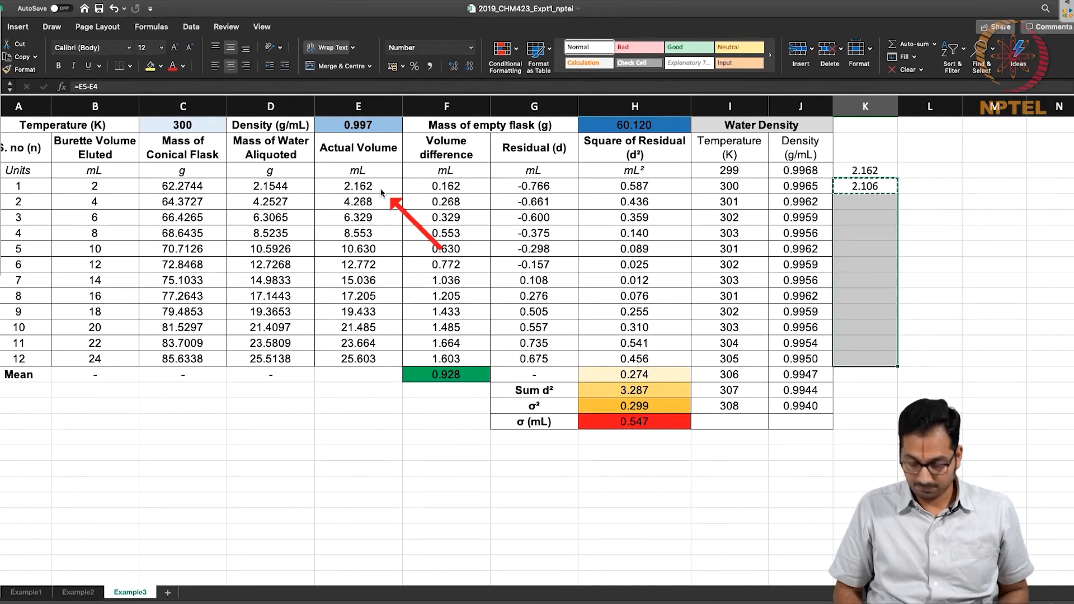
pyautogui.hotkey('ctrl', 'v')
pyautogui.click(837, 360)
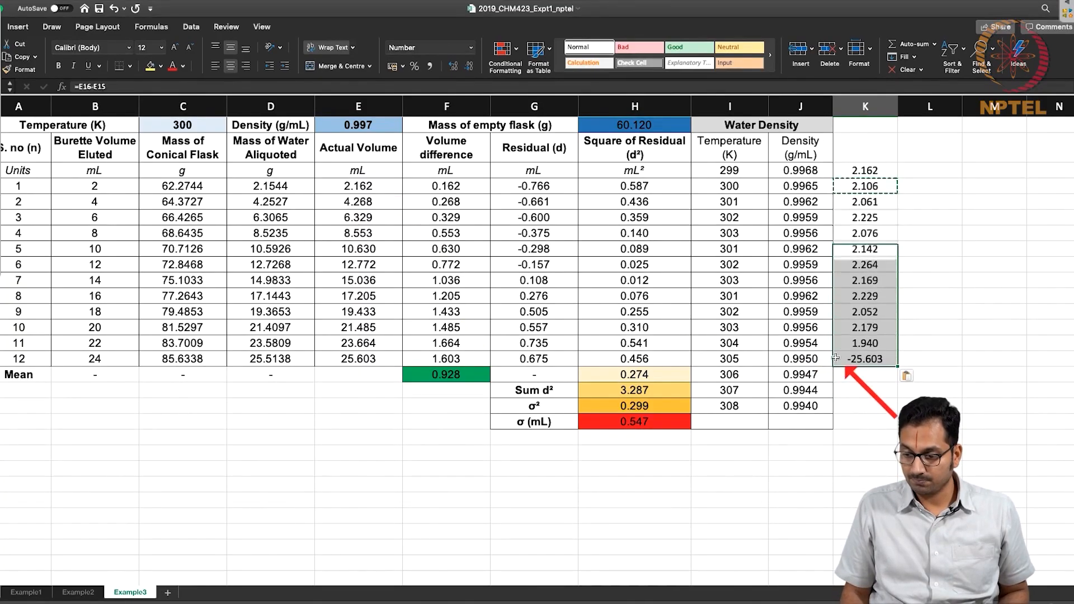
pyautogui.press('Delete')
# Calculate the average of increments K3:K14 in K15 and their standard deviation with STDEV in K16.
pyautogui.write('=average(')
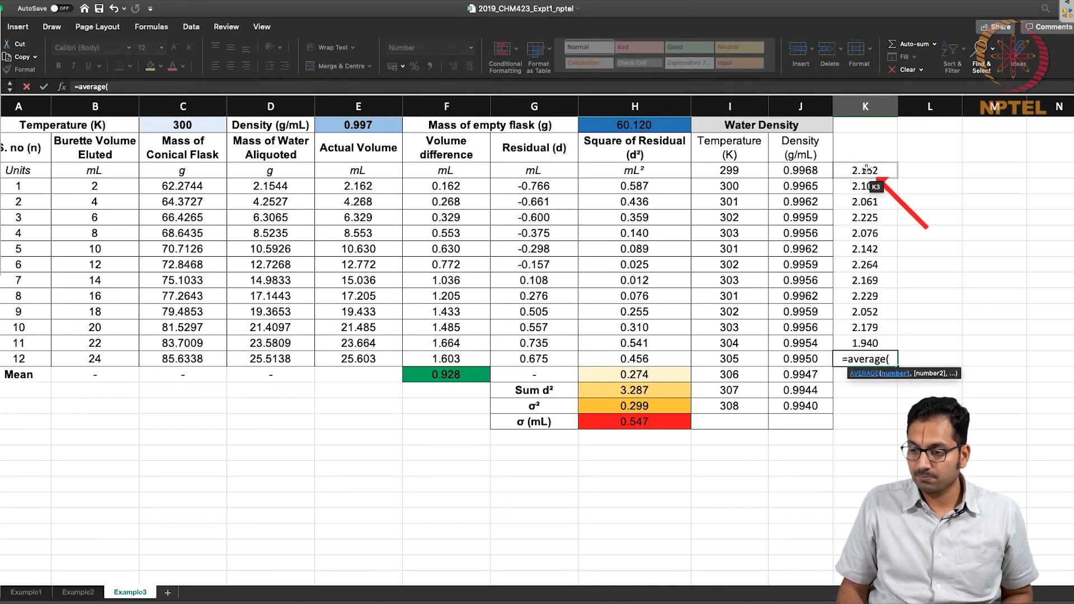
pyautogui.moveTo(865, 170); pyautogui.dragTo(866, 345)
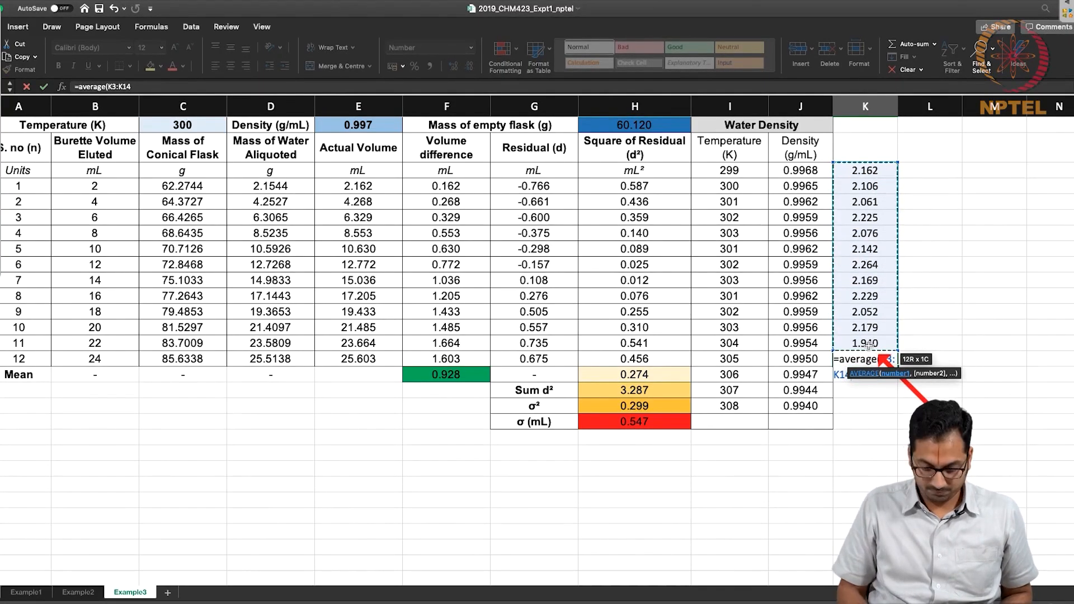
pyautogui.press('Return')
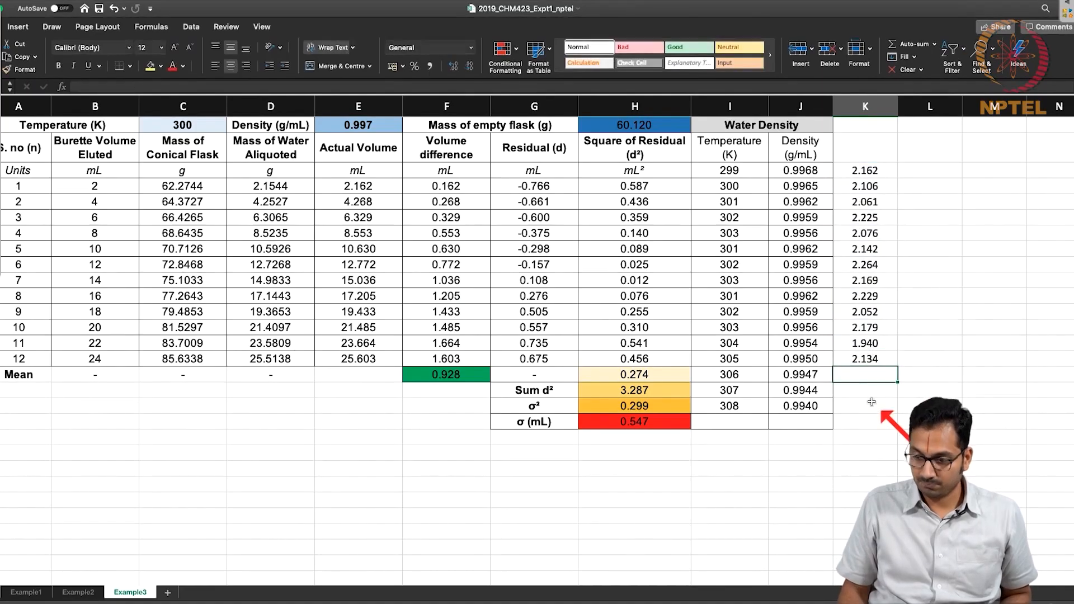
pyautogui.write('=stdev(')
pyautogui.moveTo(866, 170); pyautogui.dragTo(865, 344)
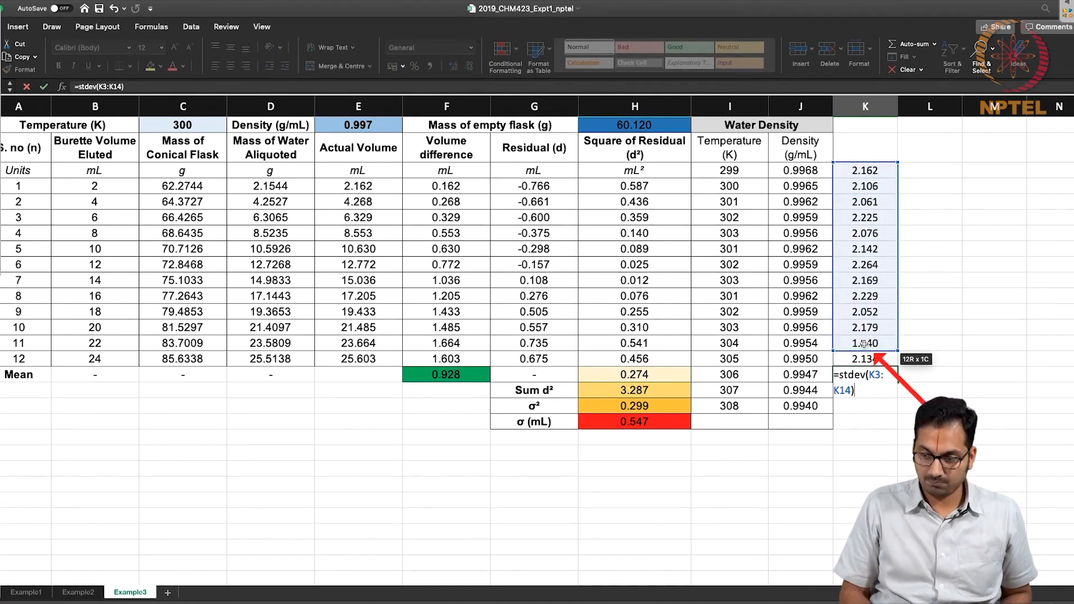
pyautogui.press('Return')
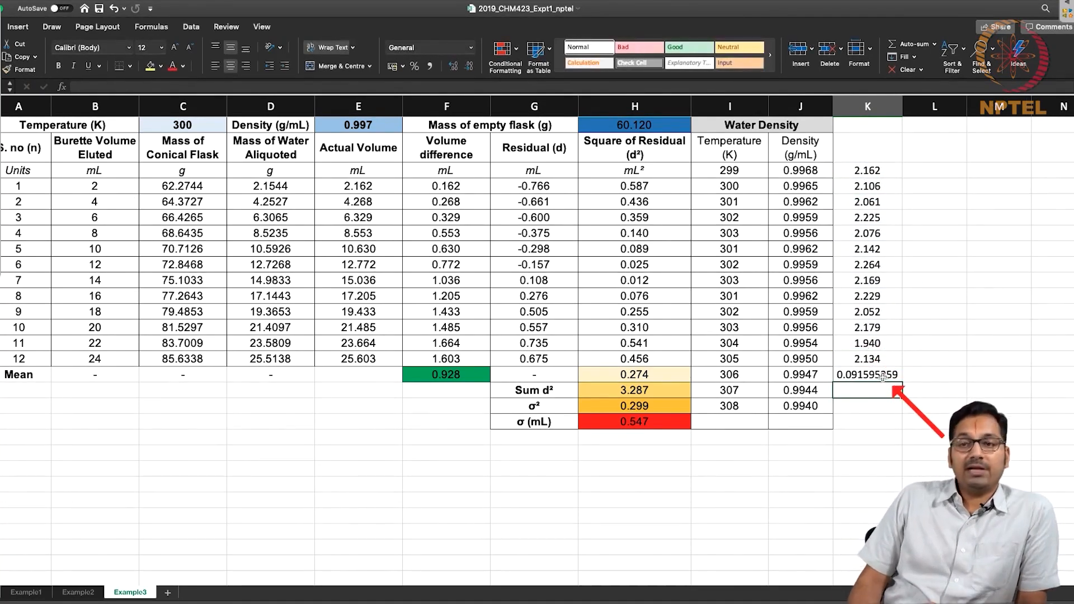
# Compare the volume increments, their mean and their standard deviation across the Example1, Example2 and Example3 worksheets.
pyautogui.click(881, 373)
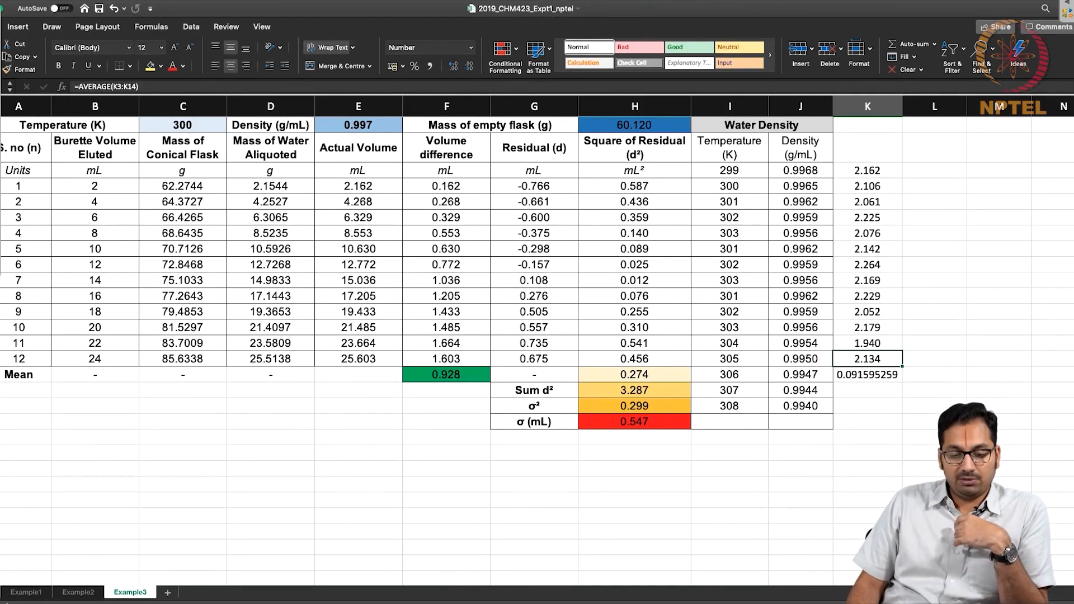
pyautogui.click(77, 592)
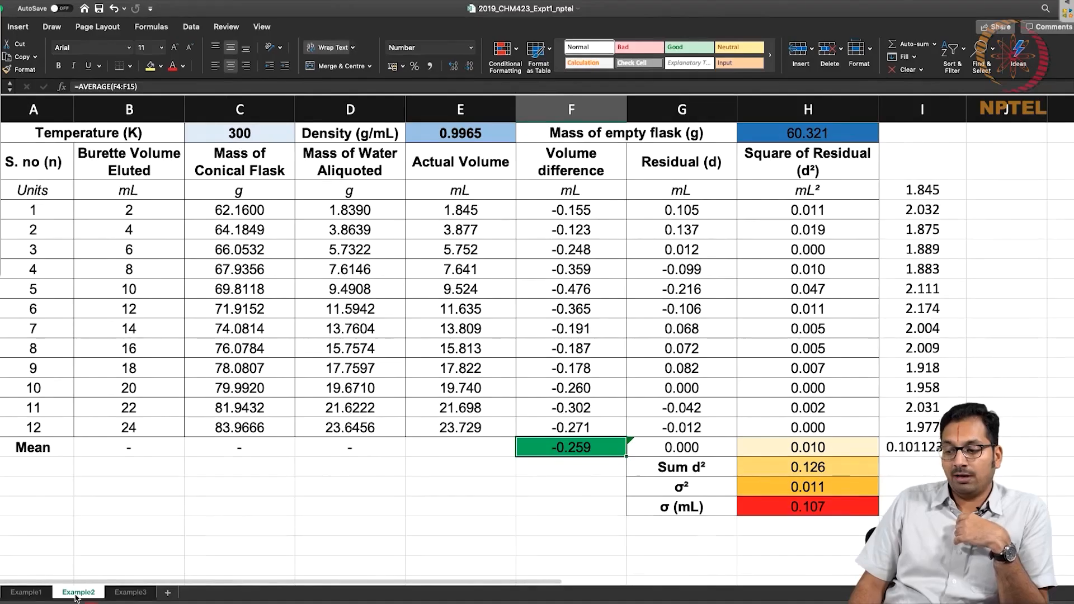
pyautogui.click(131, 593)
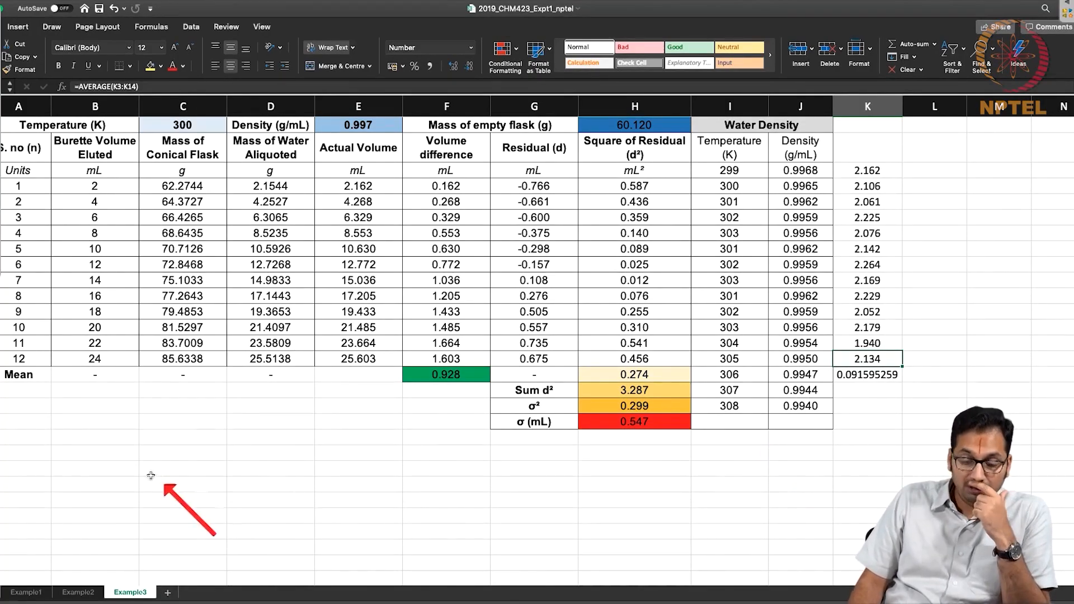
pyautogui.click(79, 591)
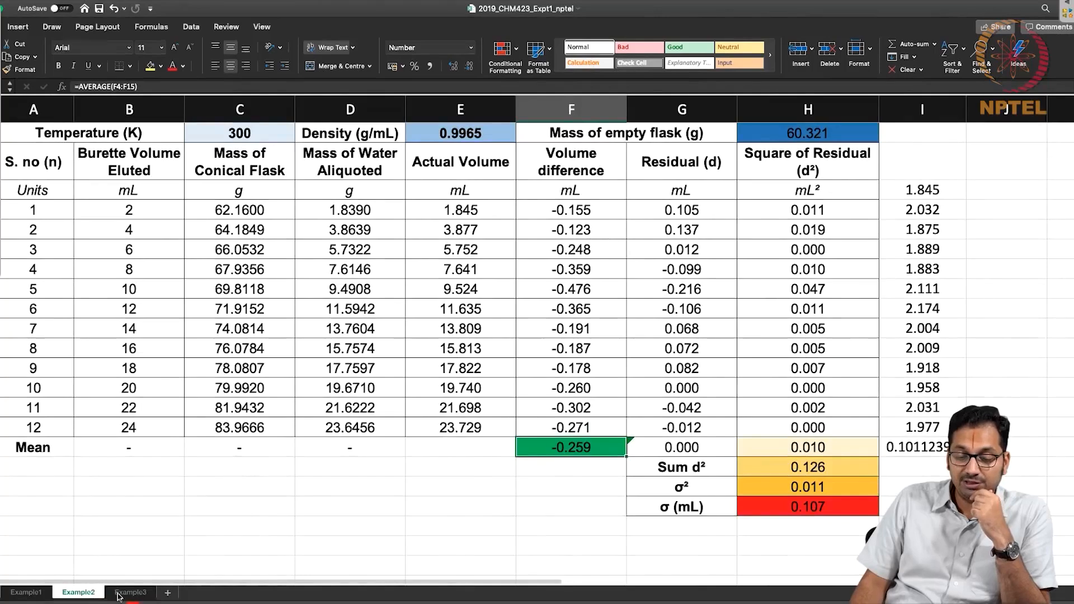
pyautogui.click(119, 596)
pyautogui.click(89, 593)
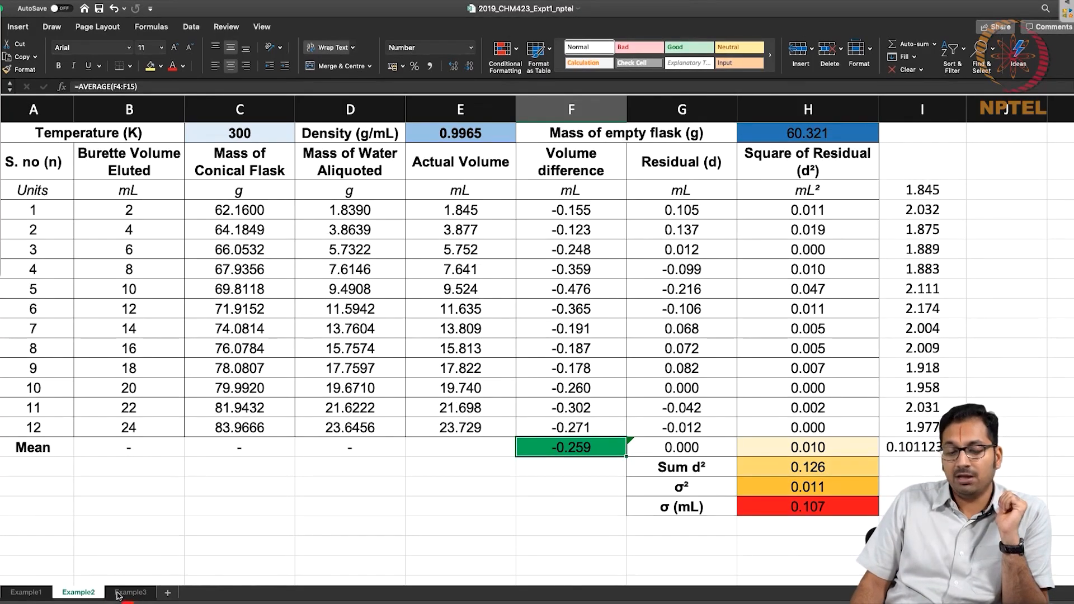
pyautogui.click(29, 594)
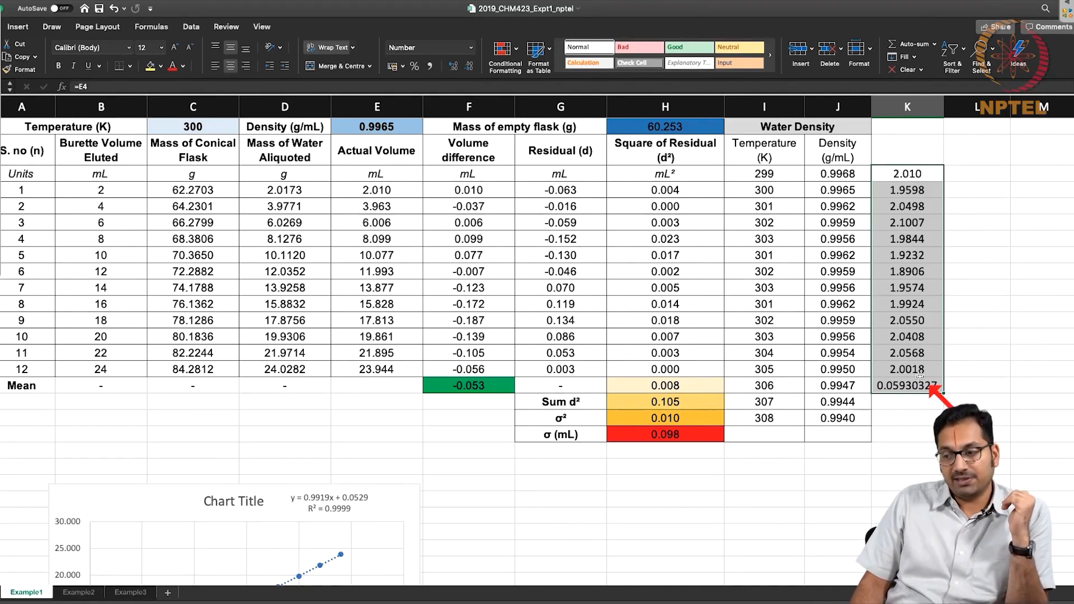
pyautogui.click(73, 593)
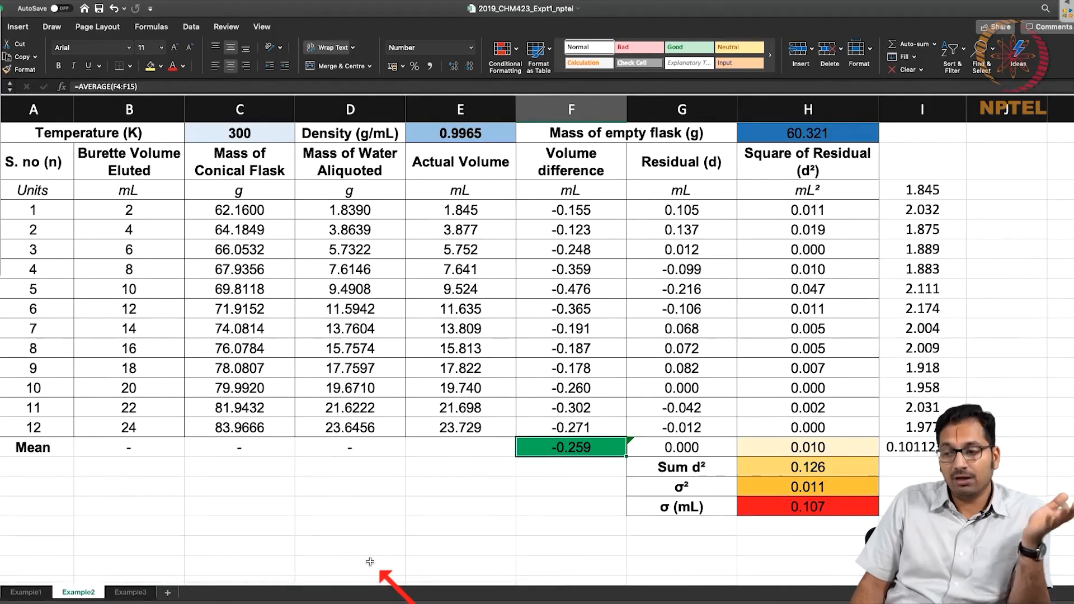
pyautogui.click(124, 591)
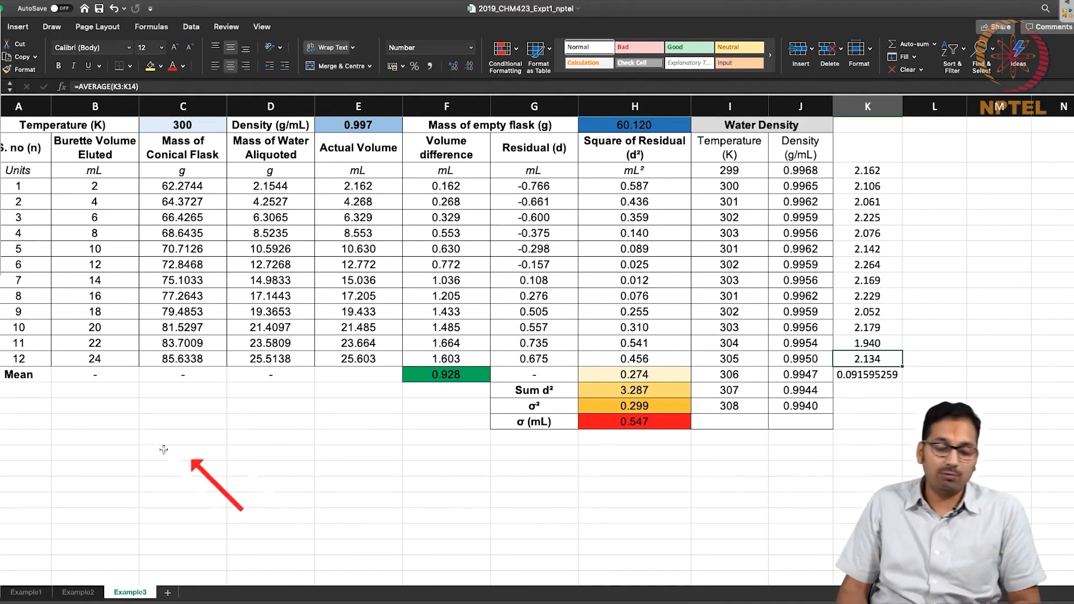
pyautogui.click(26, 593)
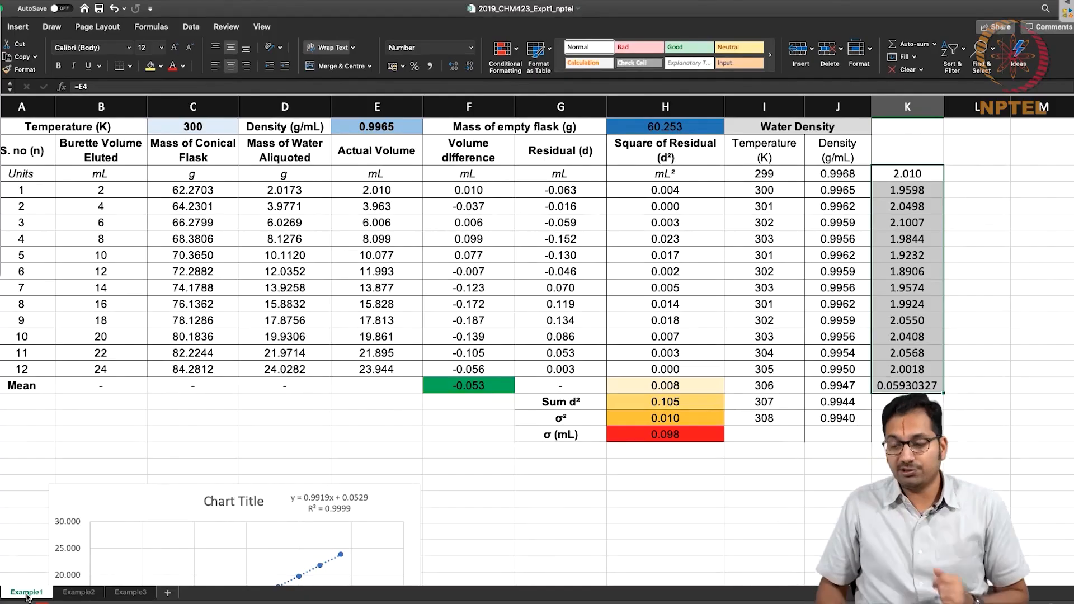
pyautogui.click(130, 592)
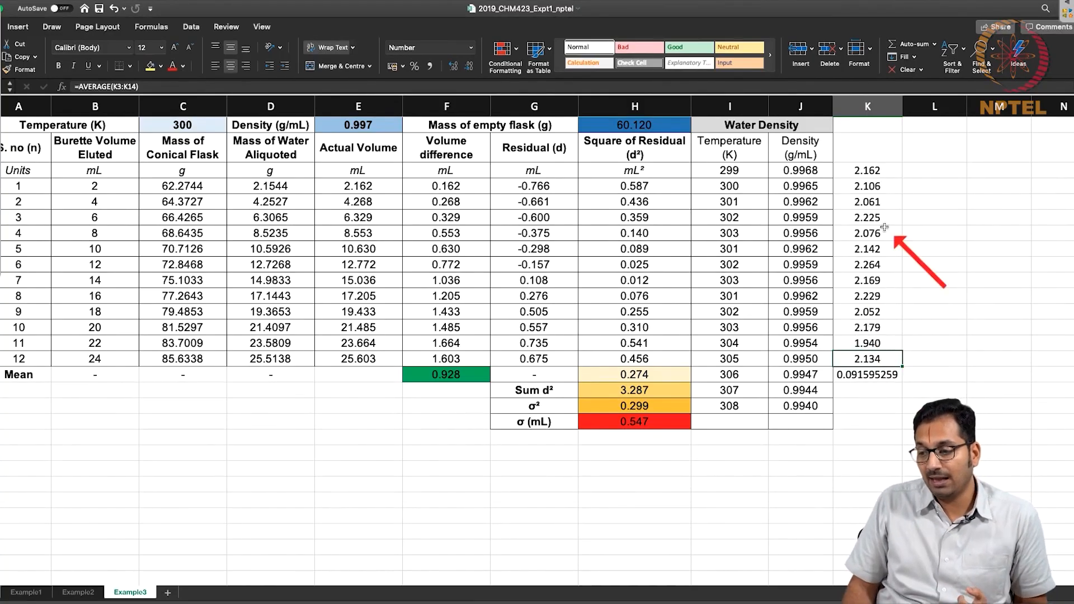
pyautogui.moveTo(867, 171); pyautogui.dragTo(866, 363)
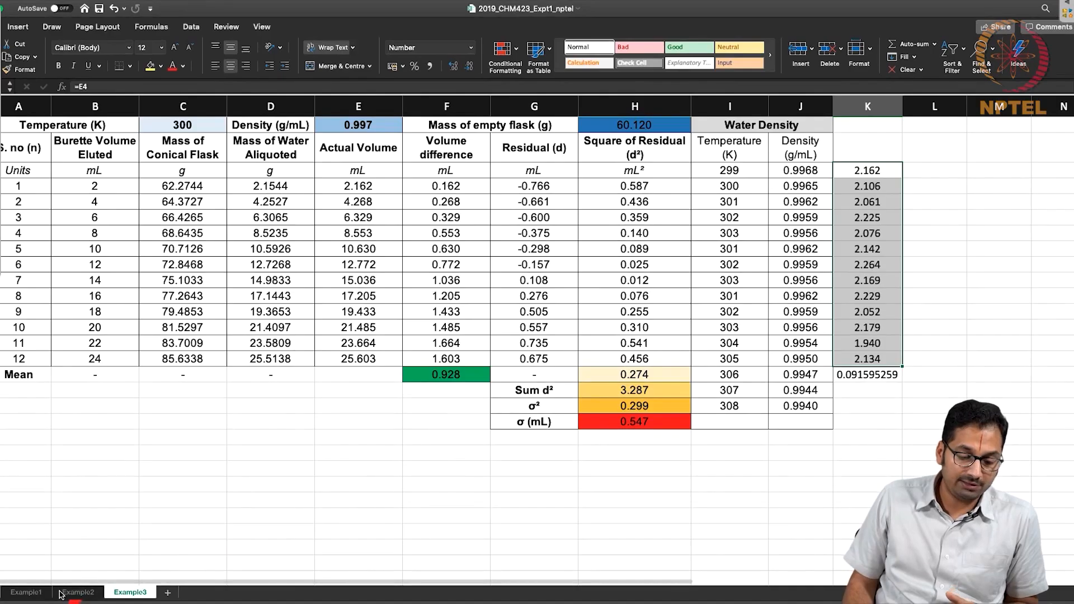
# On the Example1 worksheet, review the temperature, water density, empty flask mass, first conical flask mass and the actual volumes in column E.
pyautogui.click(26, 592)
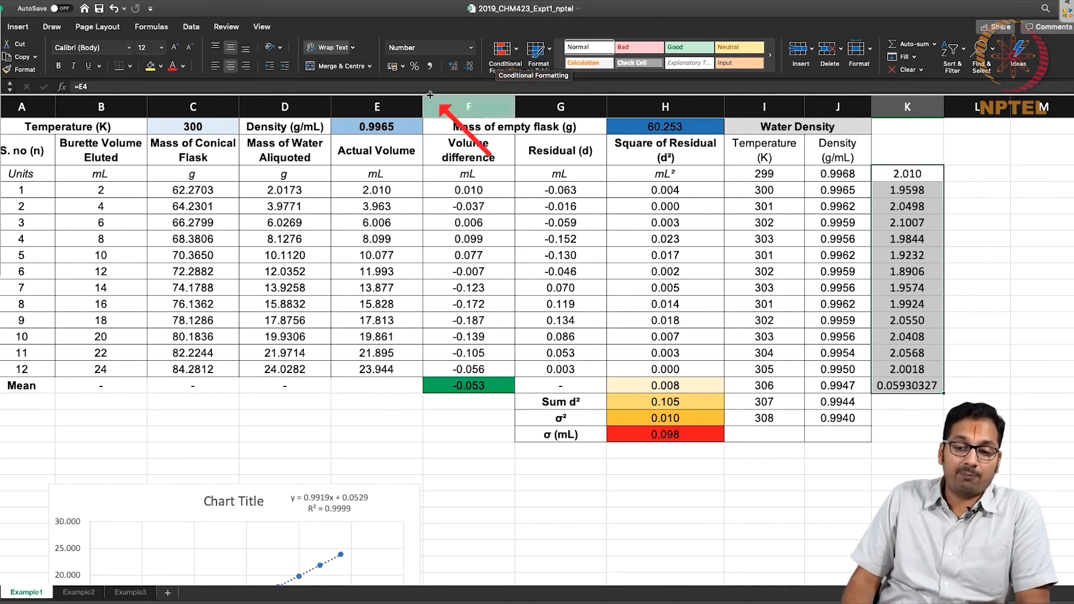
pyautogui.click(402, 128)
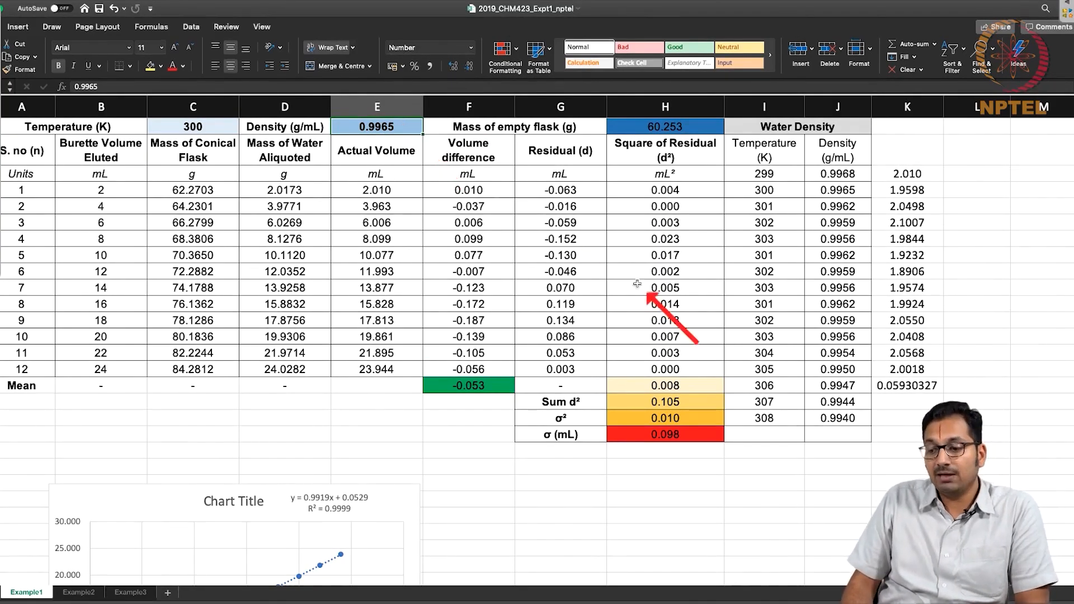
pyautogui.click(200, 125)
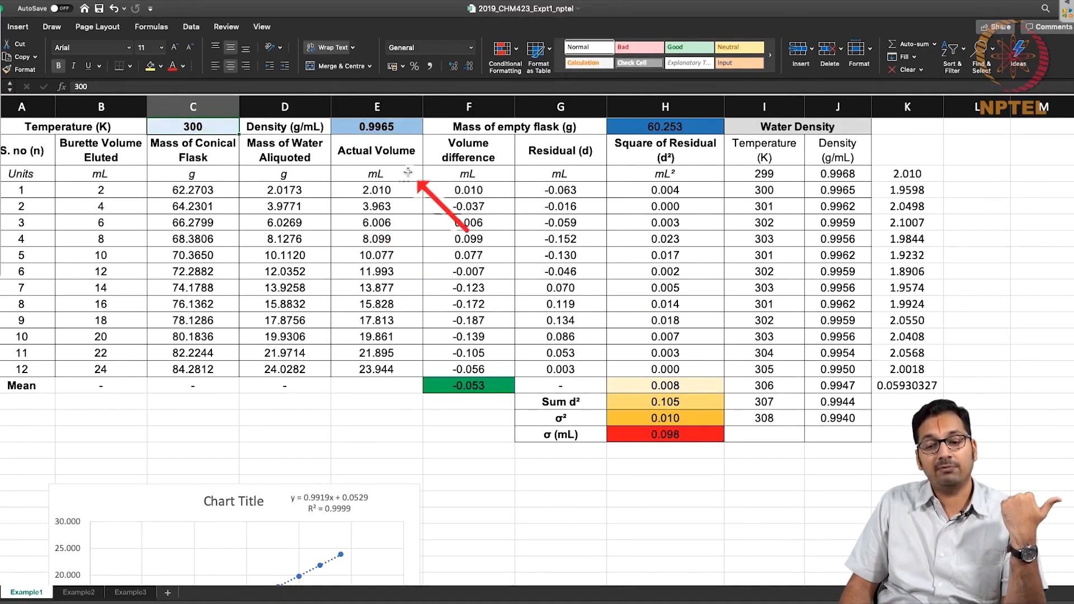
pyautogui.click(403, 134)
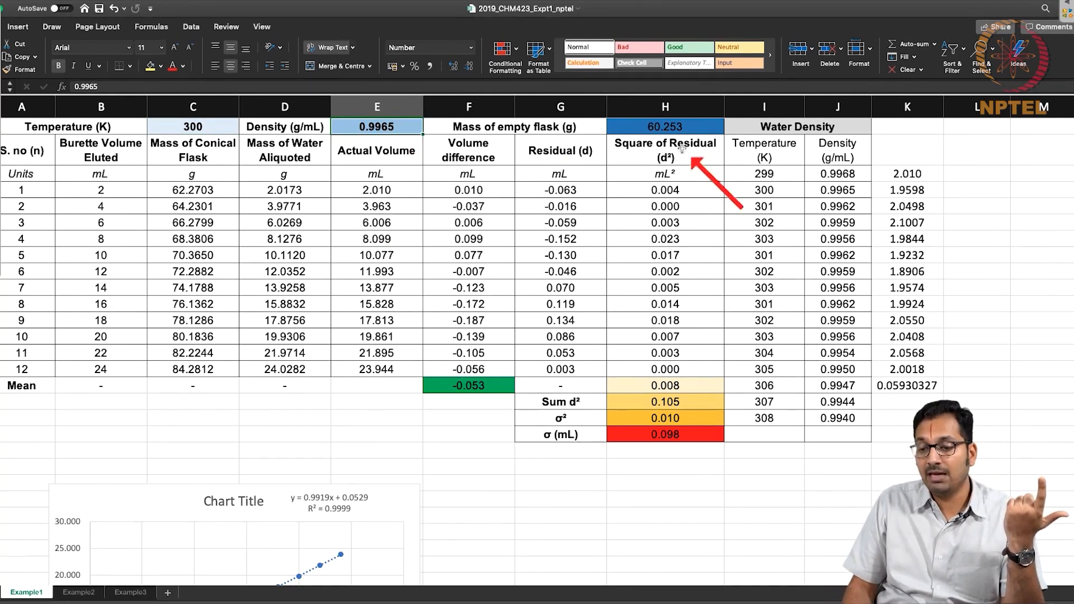
pyautogui.click(702, 120)
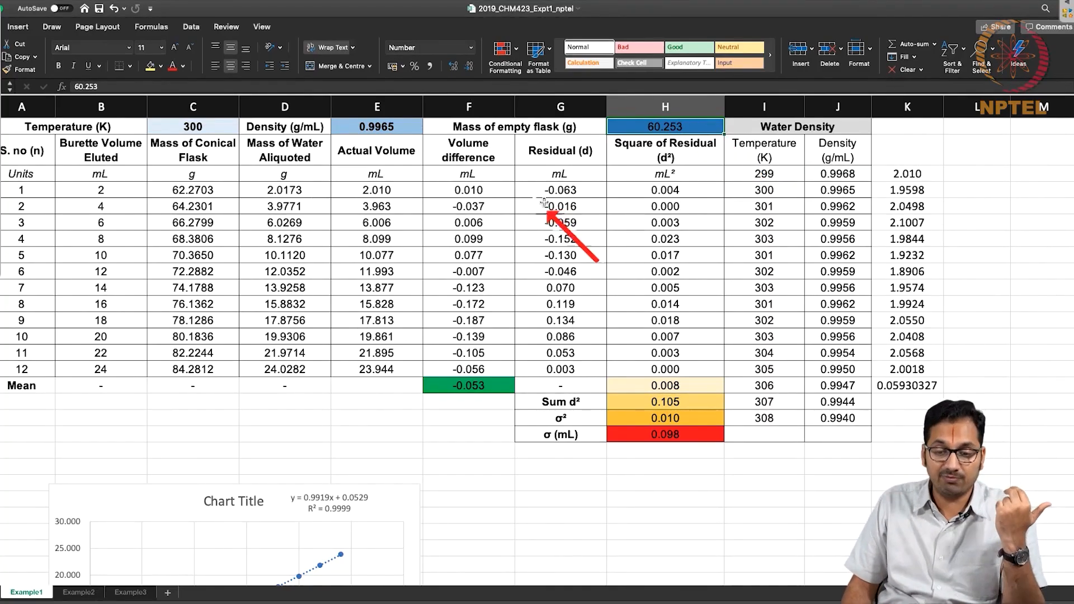
pyautogui.click(228, 184)
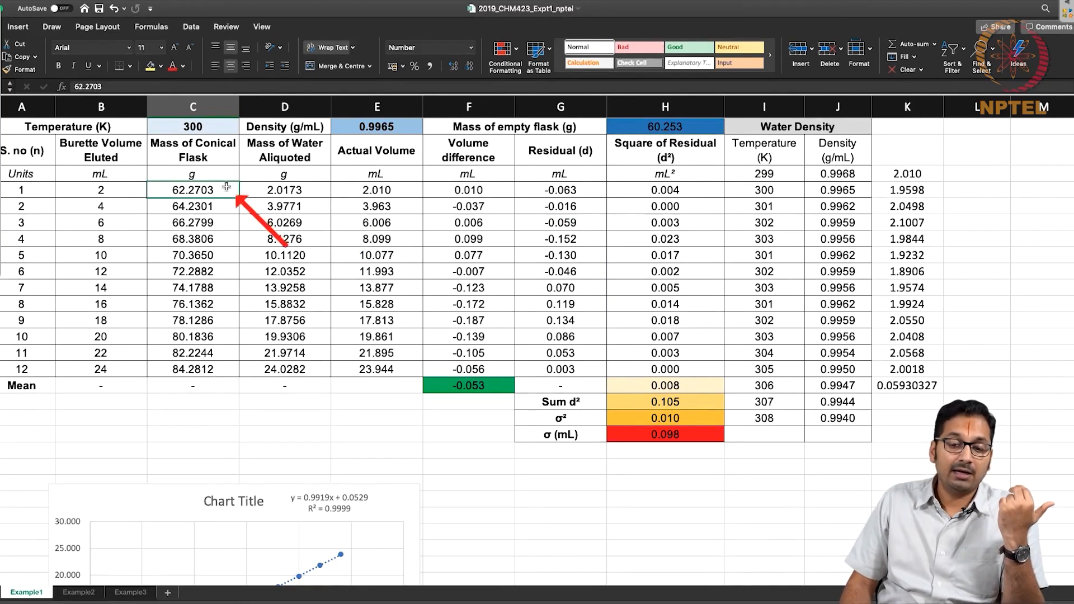
pyautogui.moveTo(380, 190); pyautogui.dragTo(380, 371)
pyautogui.click(403, 127)
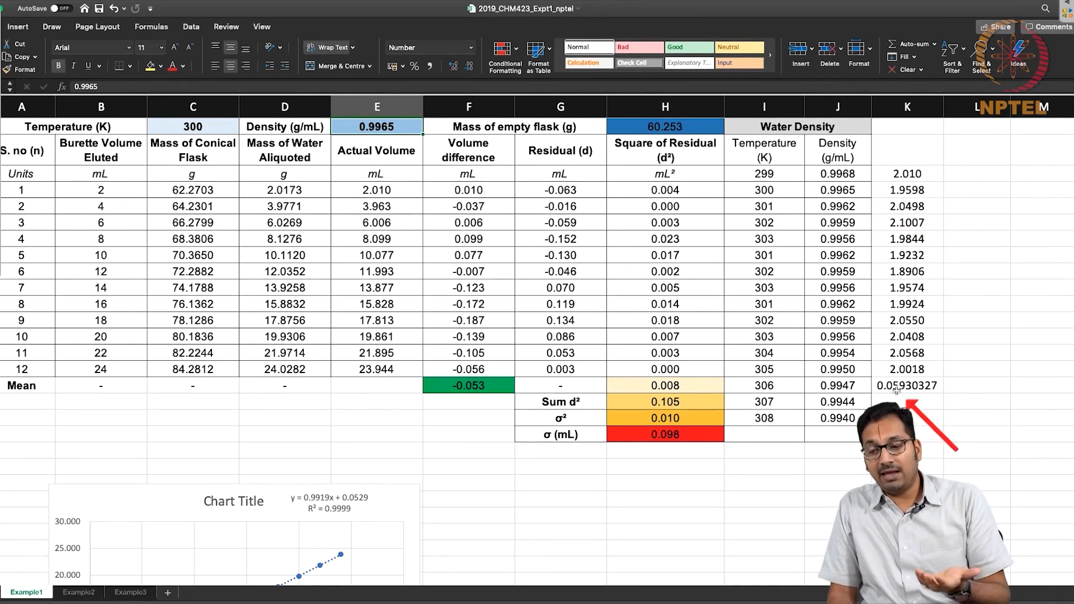
# Examine Example1's increment mean in K15, standard deviation in K16 and the increments listed above them in column K.
pyautogui.click(924, 364)
pyautogui.moveTo(923, 363); pyautogui.dragTo(922, 383)
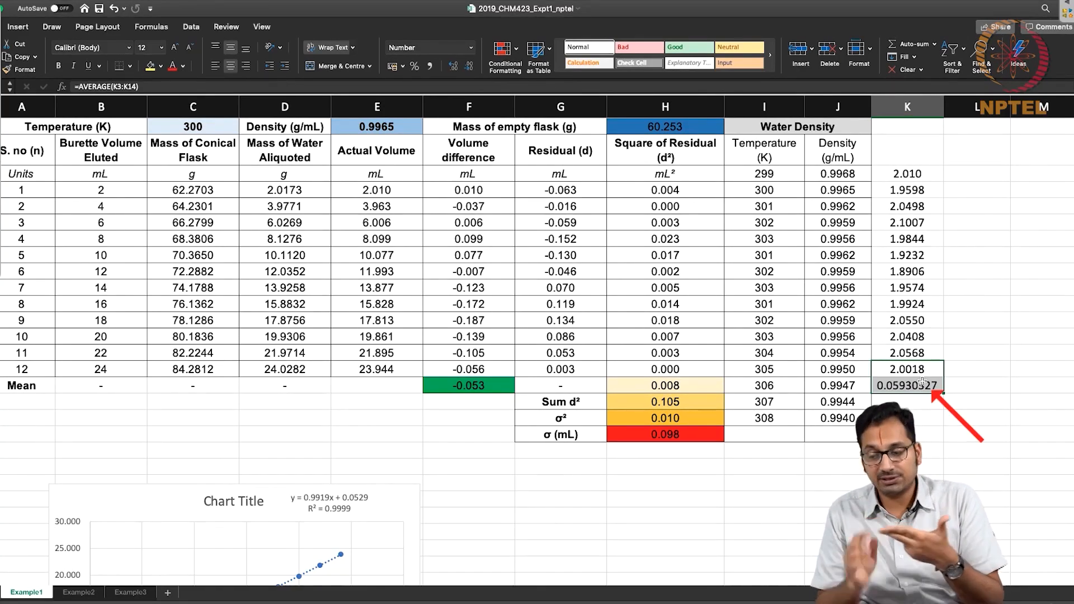
pyautogui.click(921, 384)
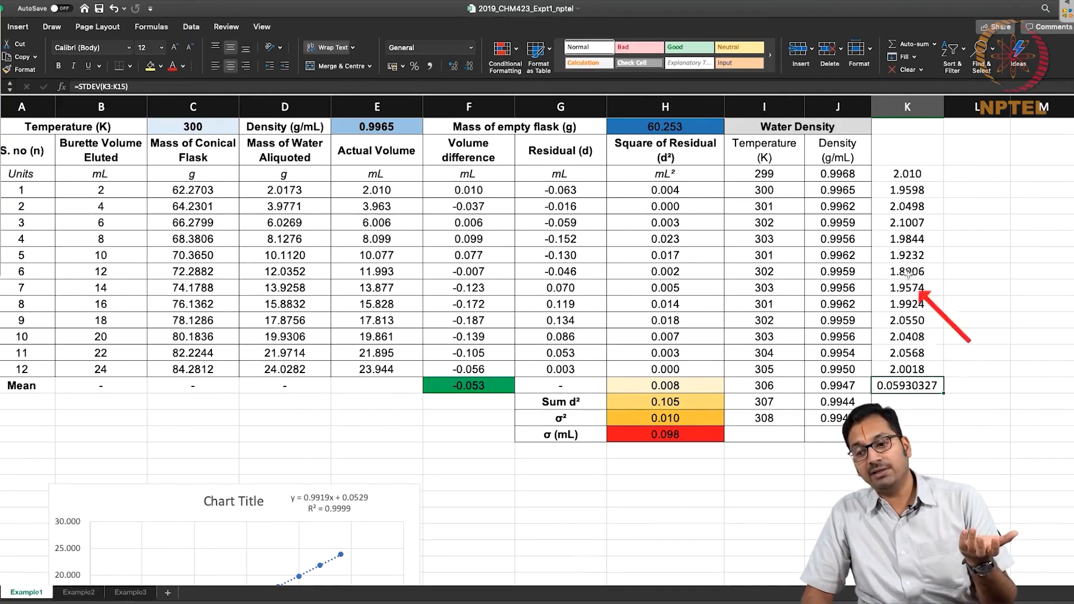
pyautogui.moveTo(907, 173); pyautogui.dragTo(916, 369)
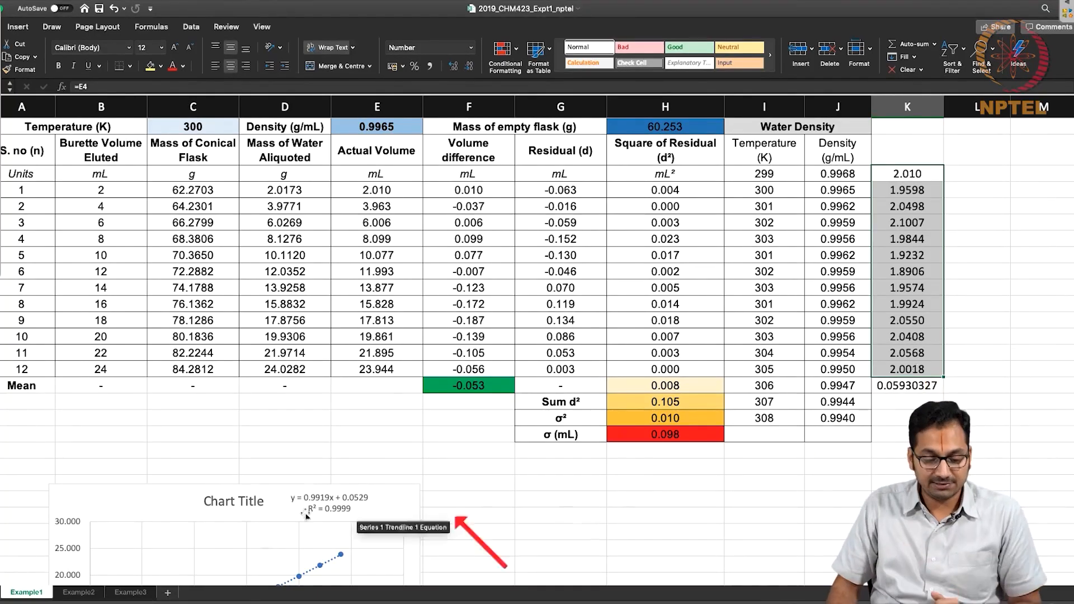
# On the Example3 worksheet, insert a scatter chart of actual volume E4:E15 against burette volume eluted B4:B15.
pyautogui.click(130, 592)
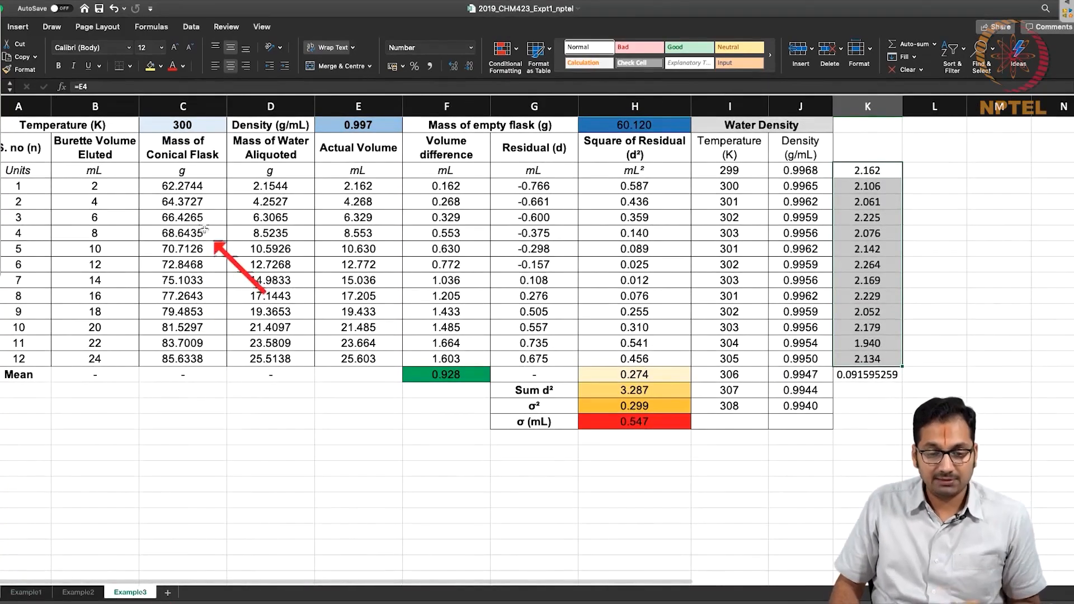
pyautogui.moveTo(94, 185); pyautogui.dragTo(91, 360)
pyautogui.moveTo(380, 186); pyautogui.dragTo(384, 352)
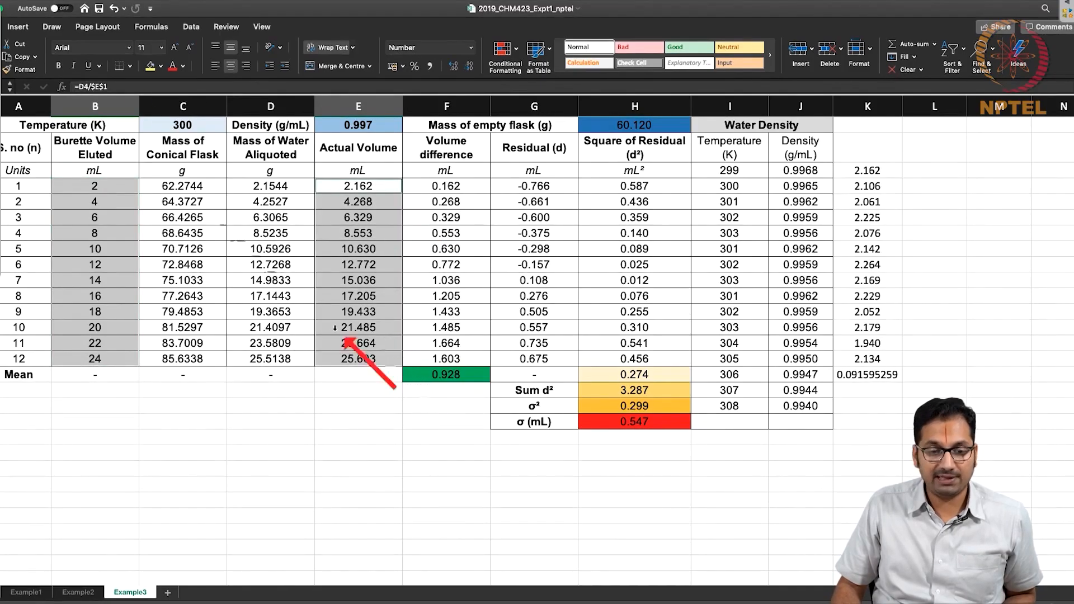
pyautogui.click(18, 27)
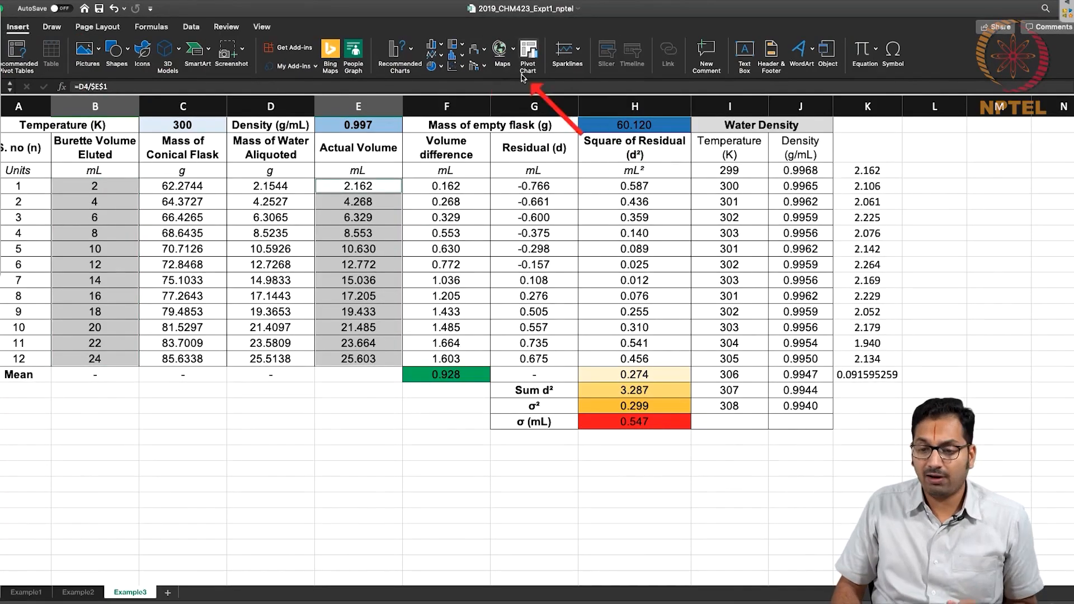
pyautogui.click(475, 50)
pyautogui.click(478, 112)
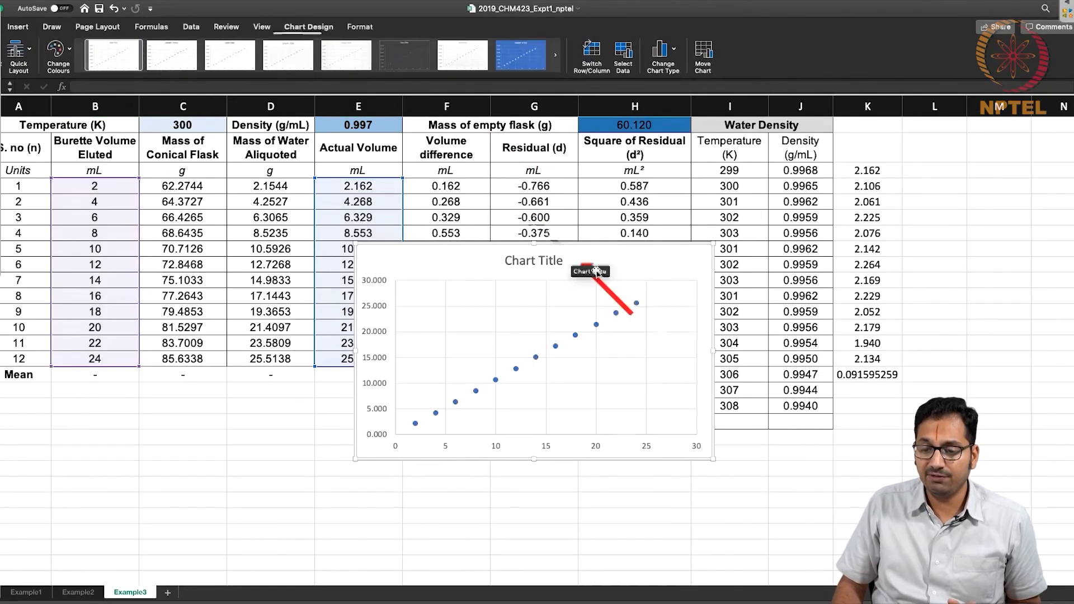
# Add a linear trendline to the Example3 chart, display its equation and R-squared value, and place that label beside the chart title.
pyautogui.click(576, 336)
pyautogui.rightClick(576, 337)
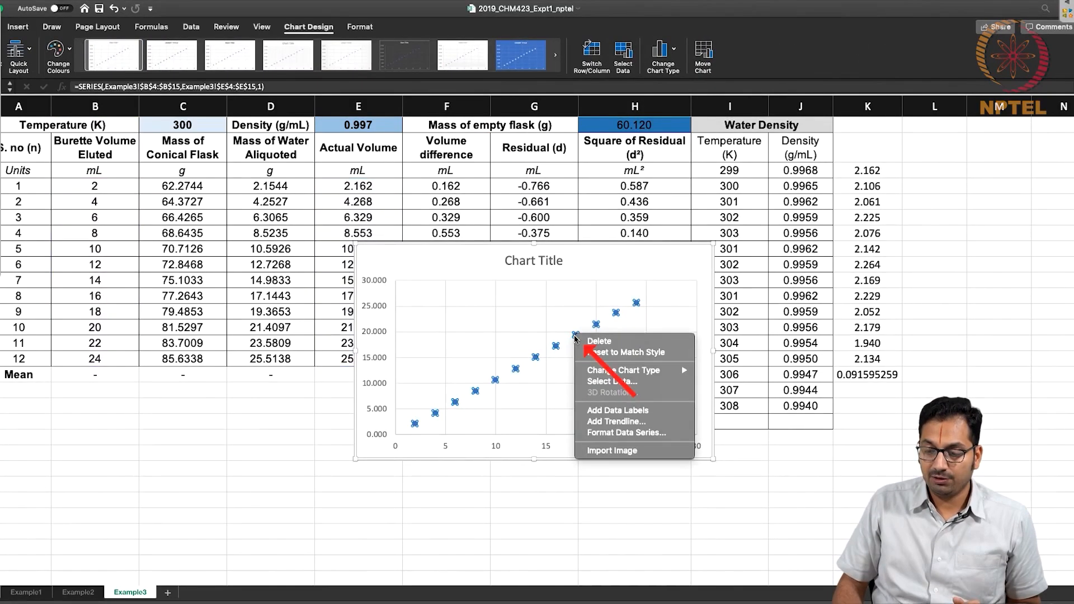
pyautogui.click(615, 421)
pyautogui.click(996, 422)
pyautogui.click(996, 440)
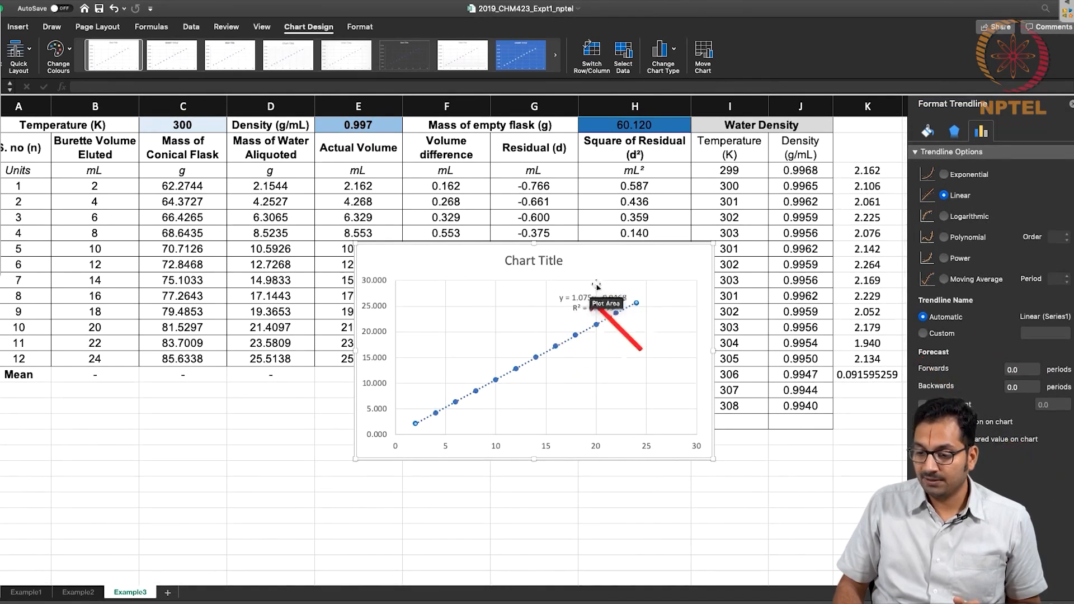
pyautogui.moveTo(595, 300); pyautogui.dragTo(614, 261)
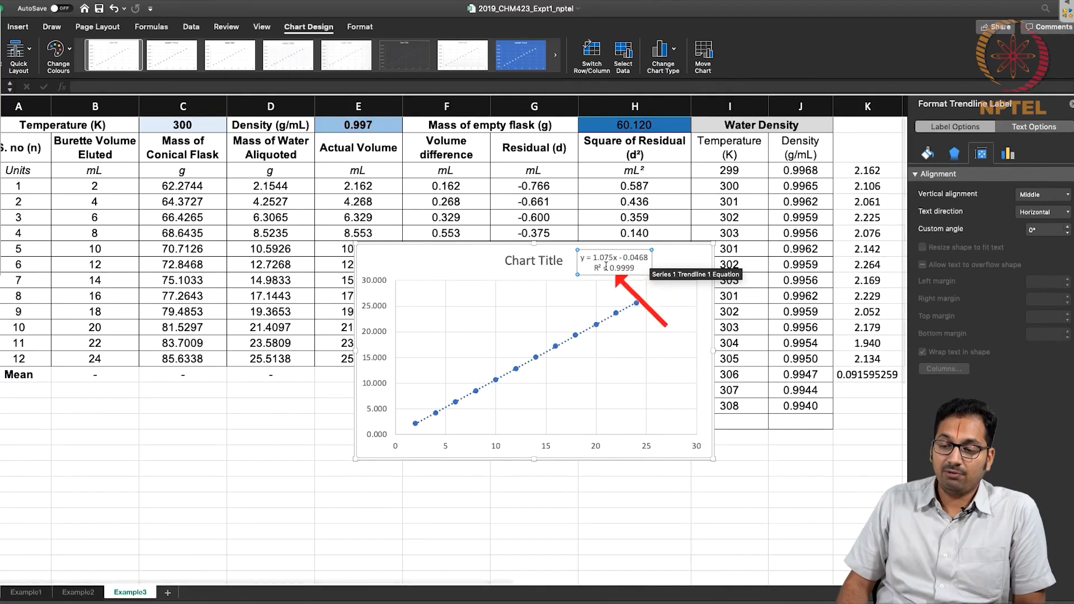
# Compare the trendline equation with Example1's chart, and move the Example3 chart below the Mean row of the data table.
pyautogui.click(19, 594)
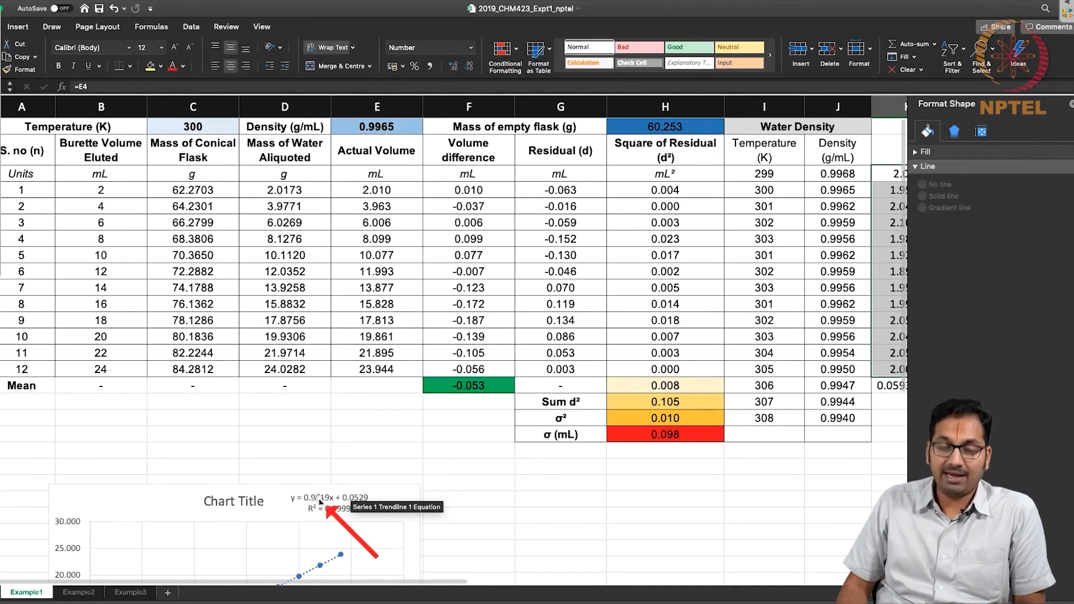
pyautogui.click(128, 593)
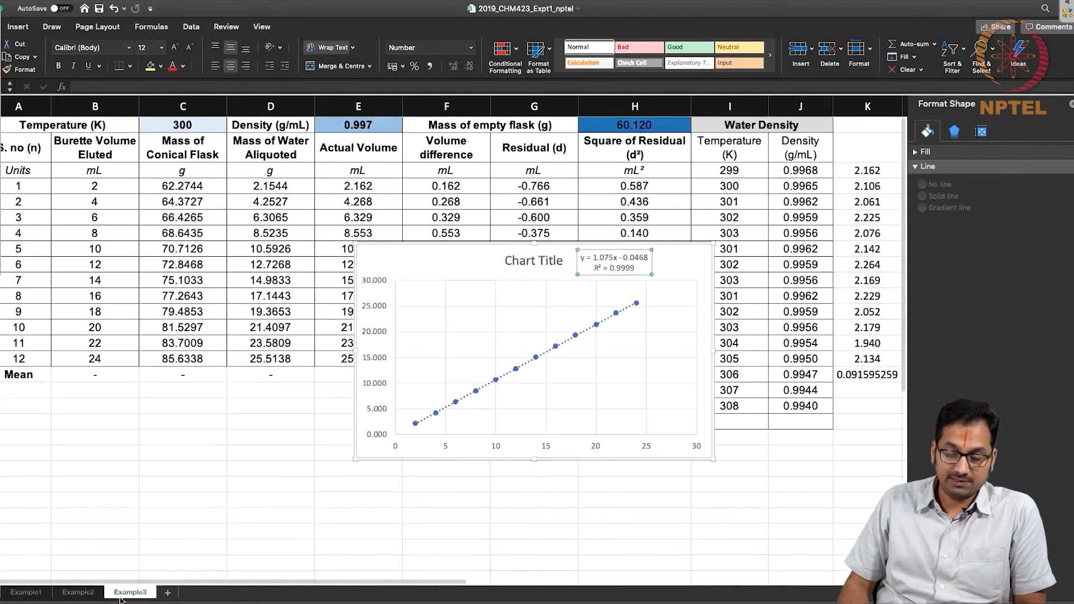
pyautogui.click(608, 264)
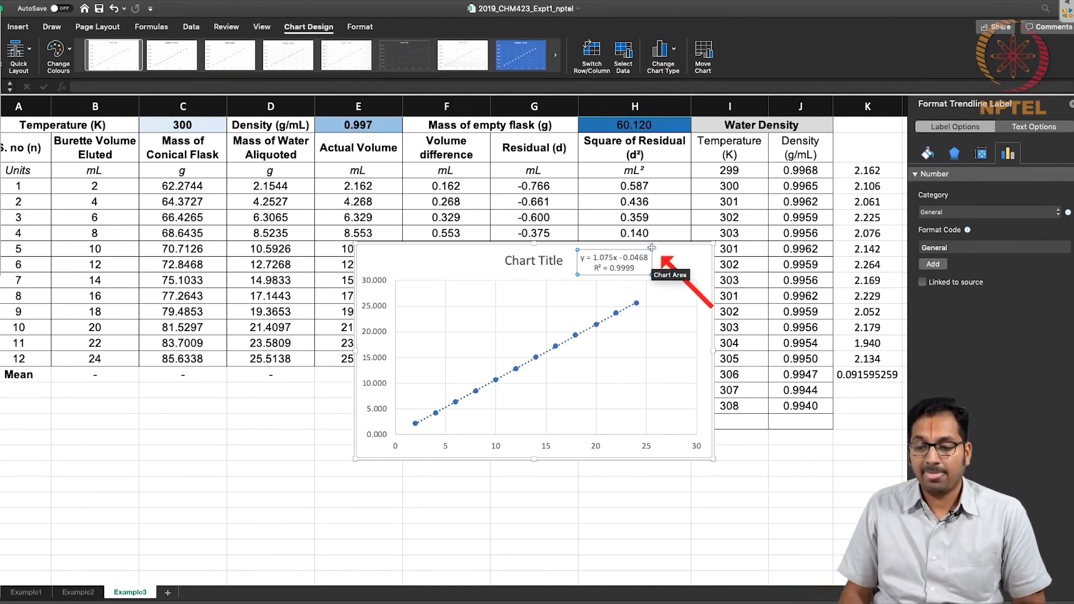
pyautogui.moveTo(651, 245); pyautogui.dragTo(330, 383)
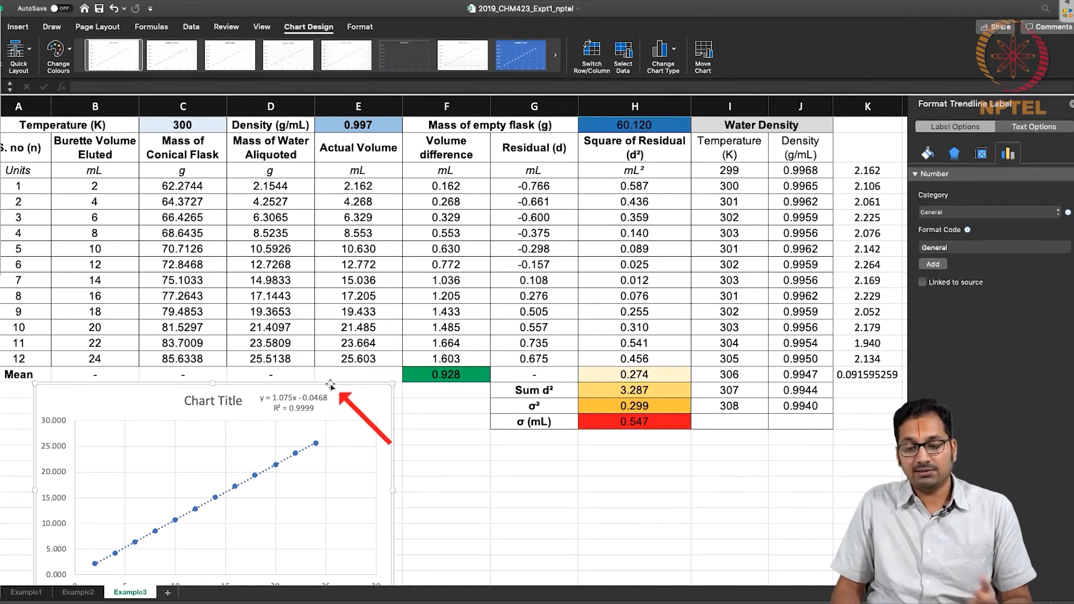
# Review Example3's residual σ in H19, the increment standard deviation in K16 and the mean volume difference in F16.
pyautogui.click(643, 421)
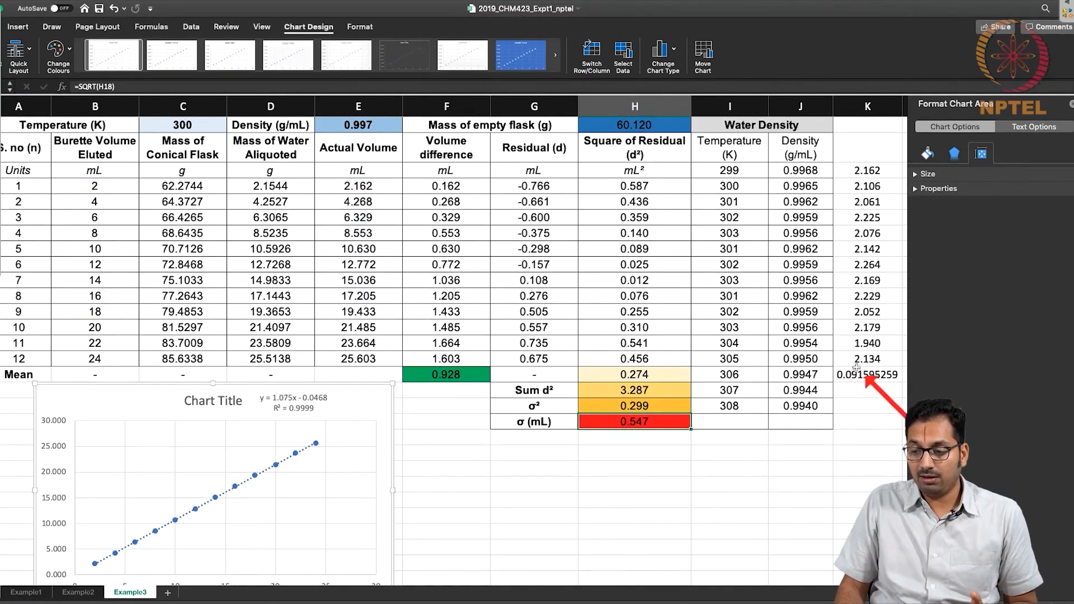
pyautogui.click(850, 372)
pyautogui.click(428, 371)
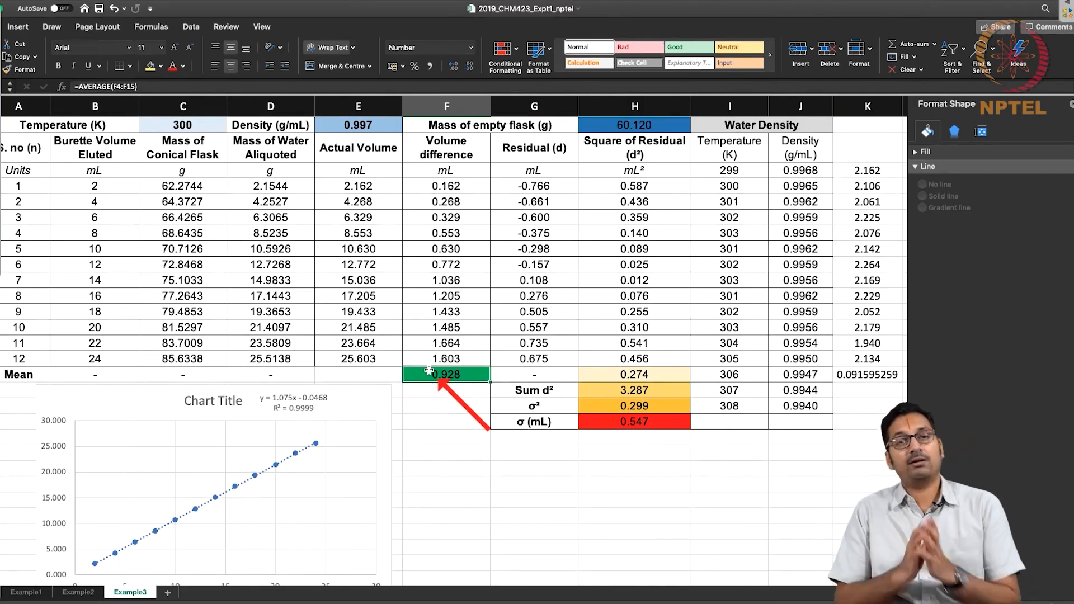